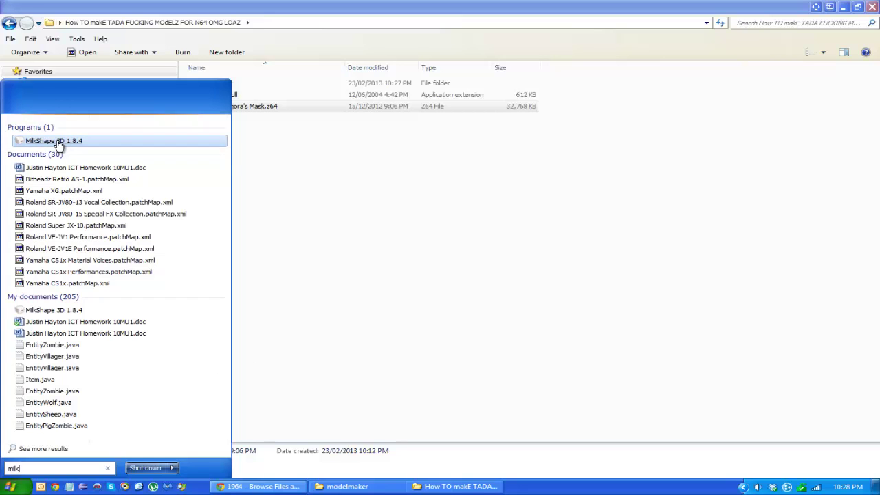
Create a folder named VRML directly on Local Disk (C:) and close that drive's window
left_click(55, 141)
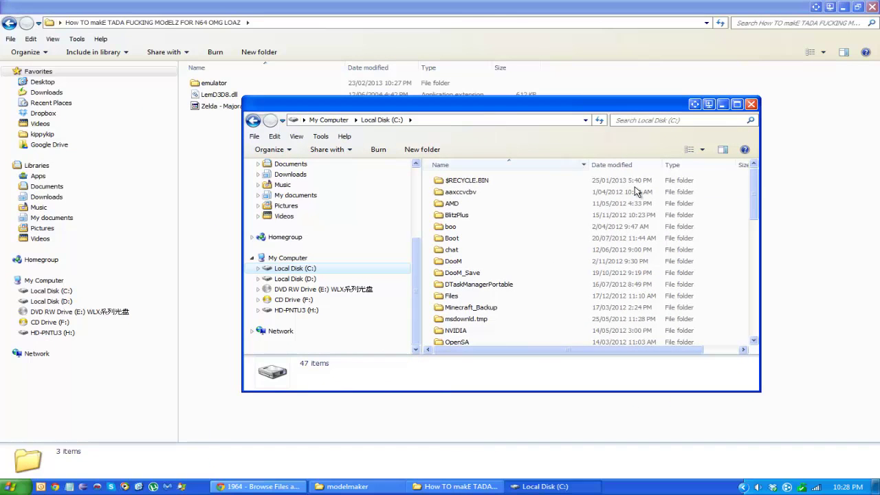
left_click(613, 265)
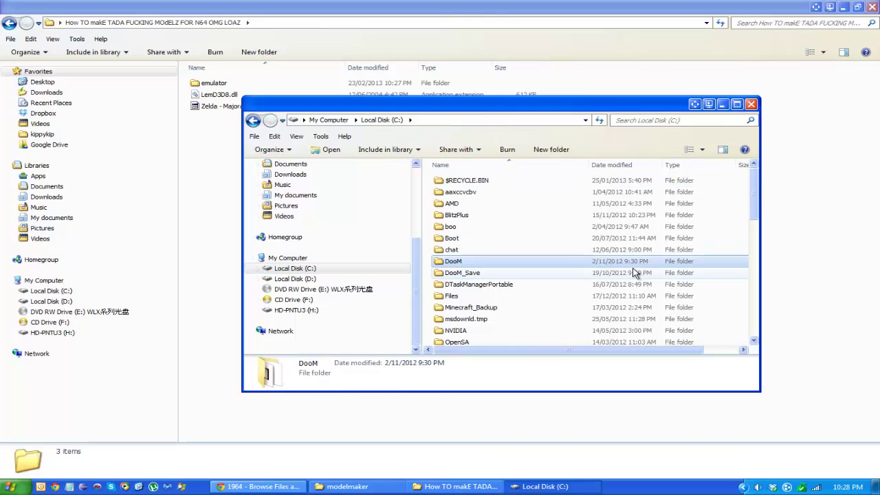
left_click(551, 150)
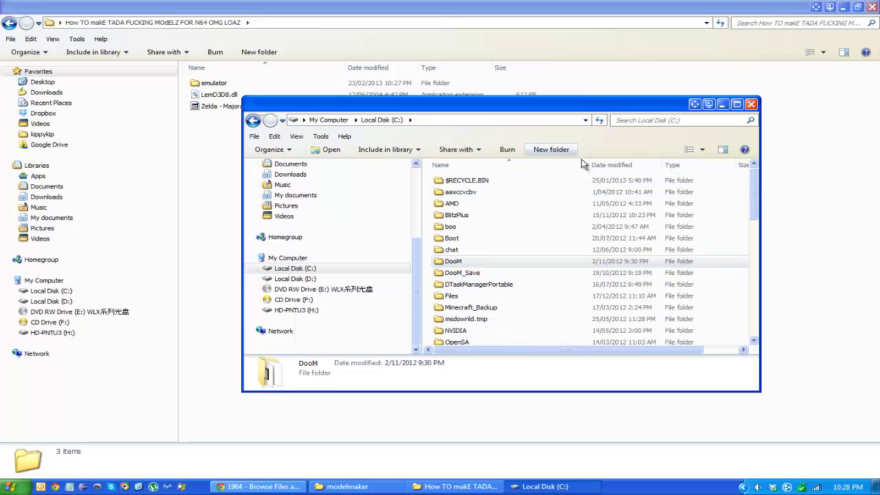
type("VRML")
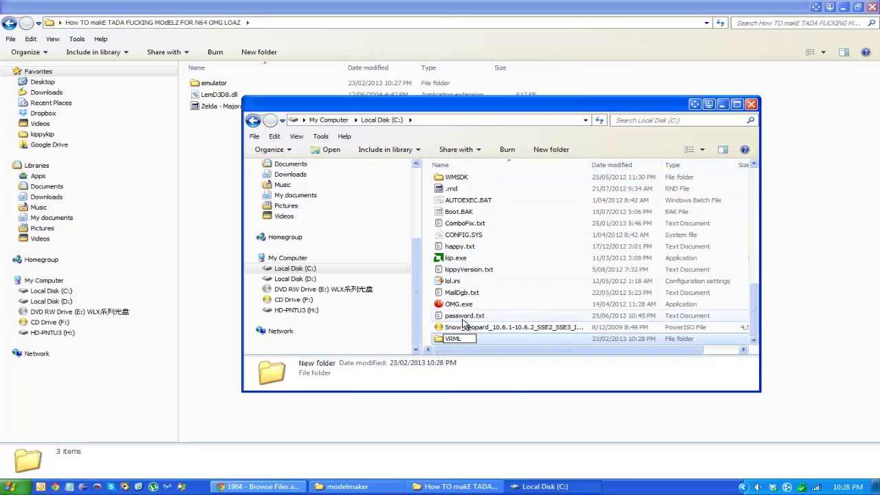
left_click(426, 318)
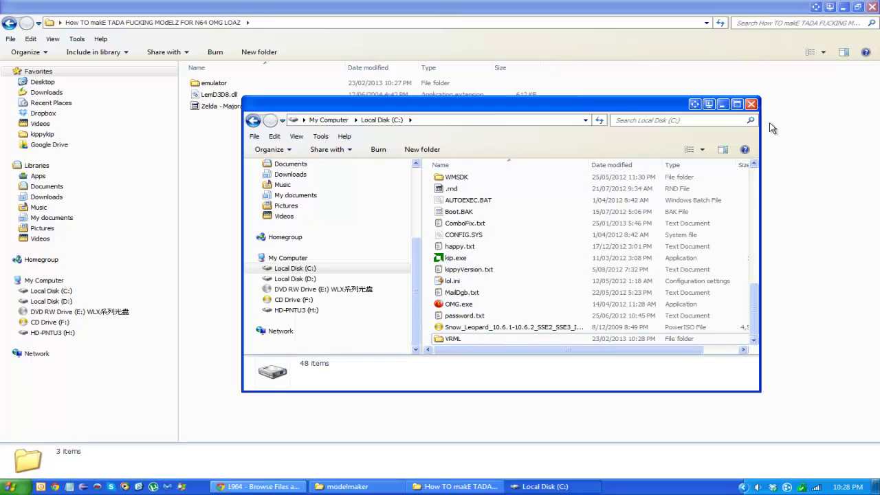
left_click(753, 104)
Copy LemD3D8.dll into the plugin folder inside the emulator folder
left_click(251, 95)
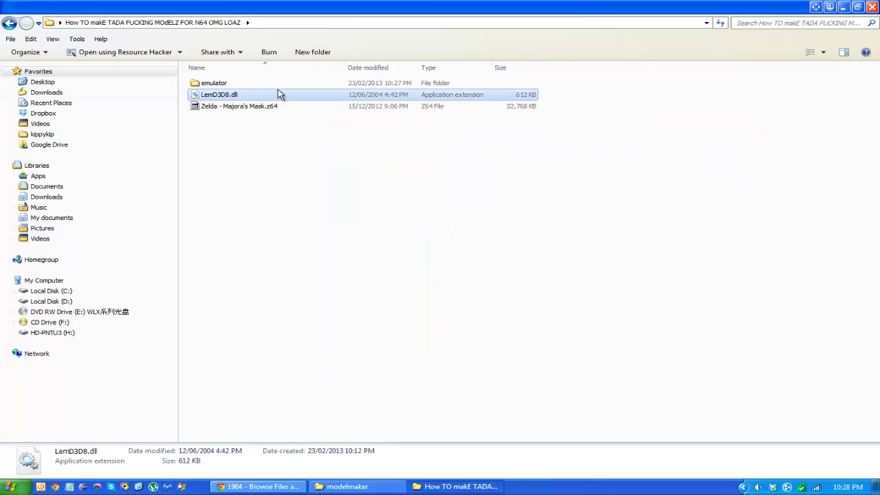
double_click(281, 84)
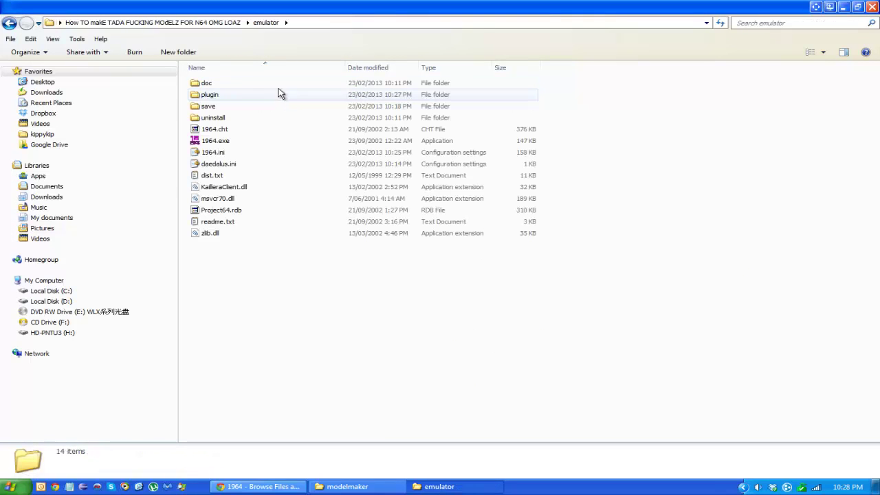
double_click(222, 95)
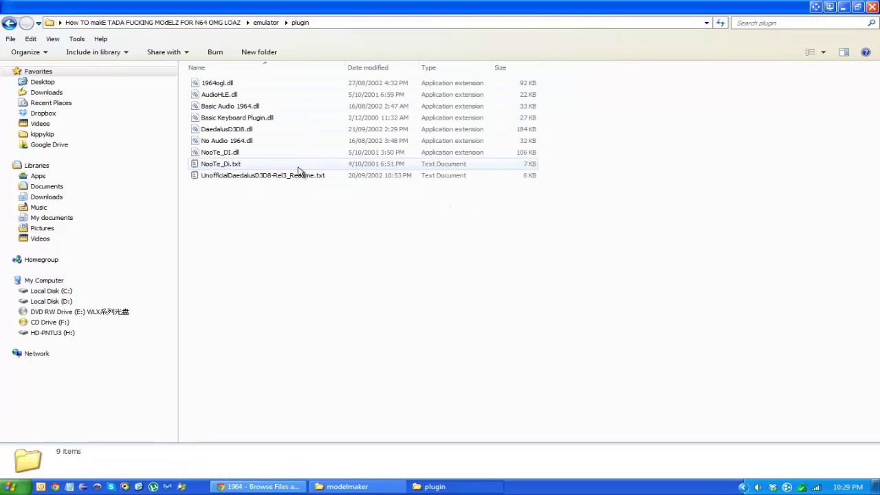
key("ctrl+v")
Look over the 1964 download page on SourceForge and the emulator's plugin folder, and return to the main project folder
left_click(265, 23)
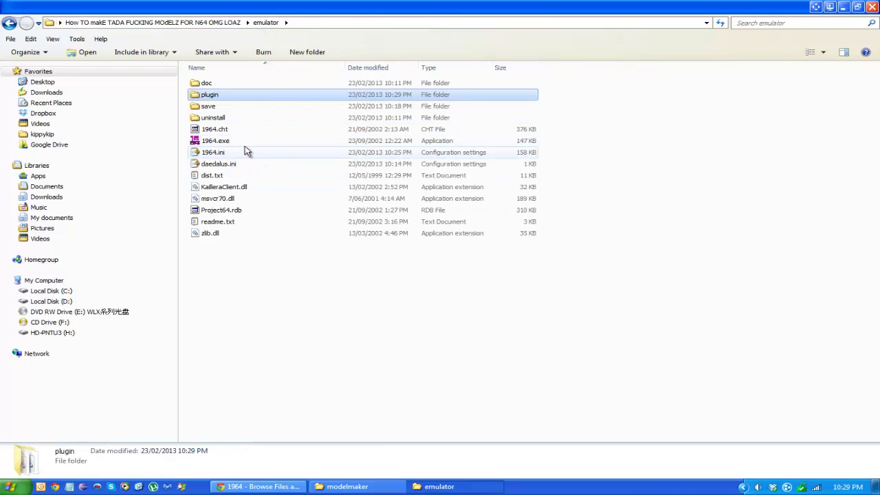
left_click(222, 140)
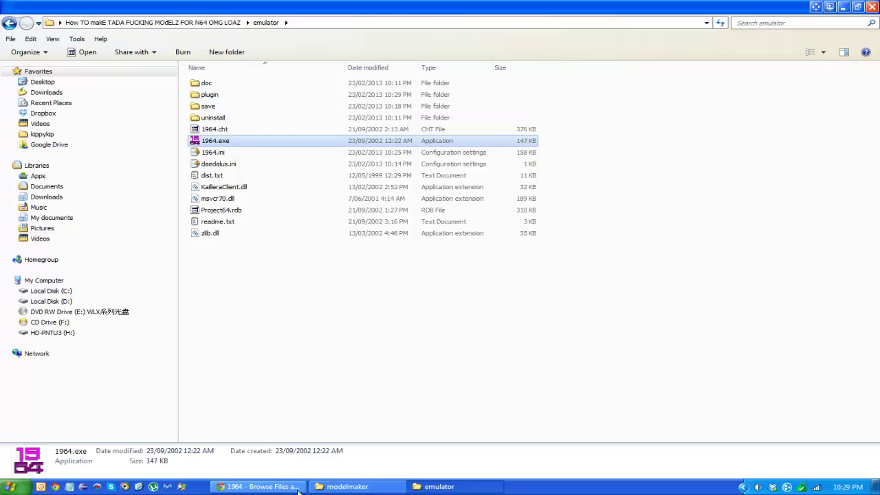
left_click(257, 486)
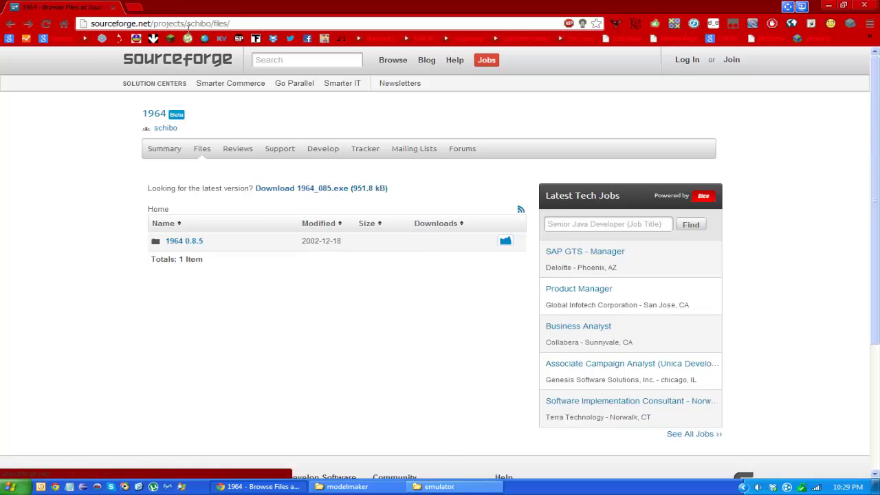
left_click(465, 491)
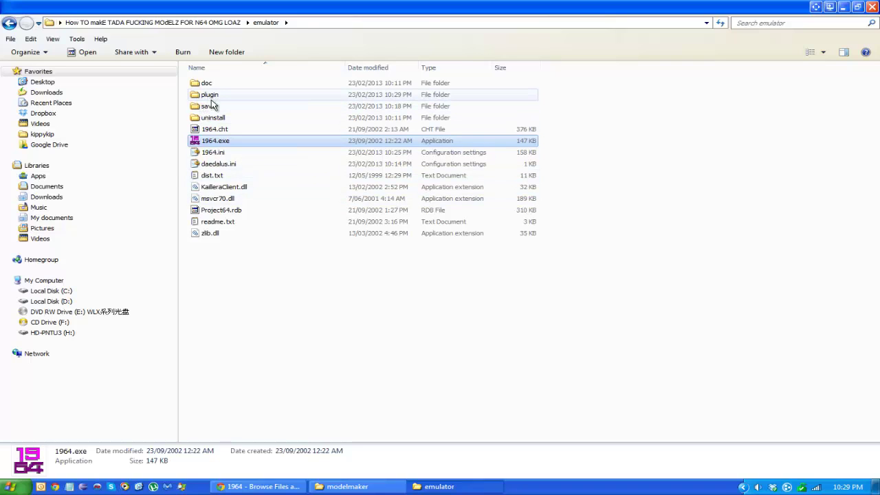
double_click(253, 94)
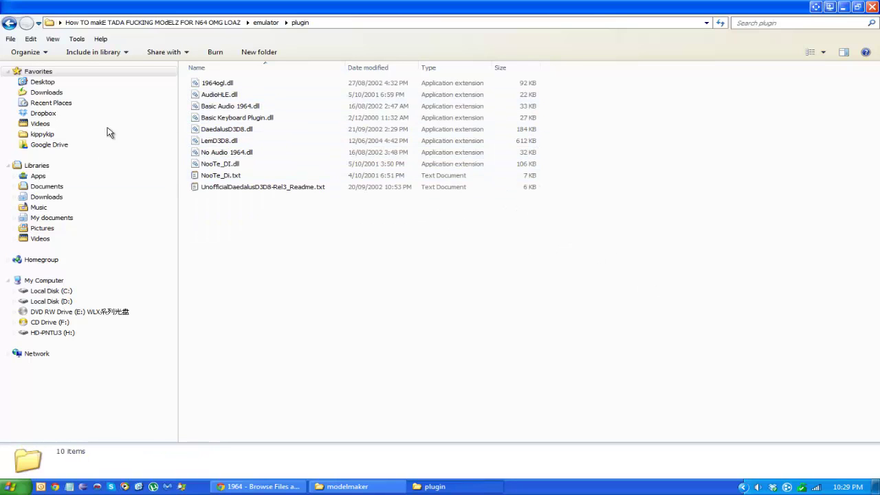
left_click(266, 22)
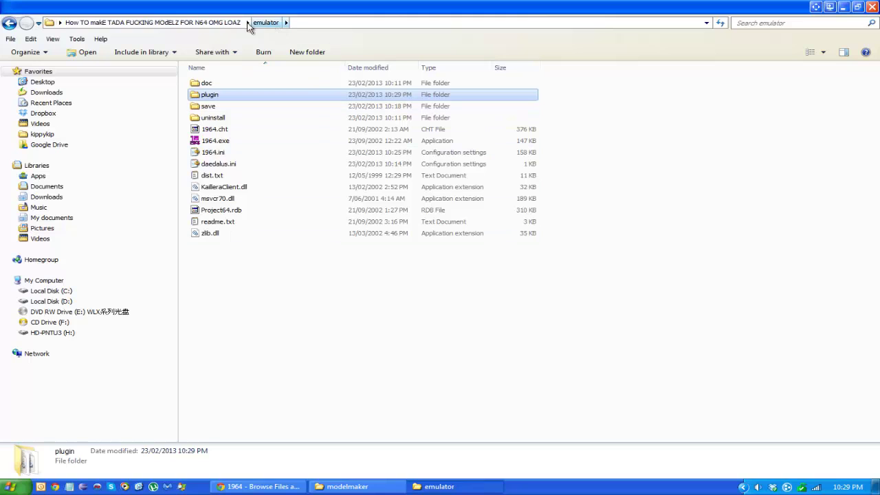
left_click(227, 23)
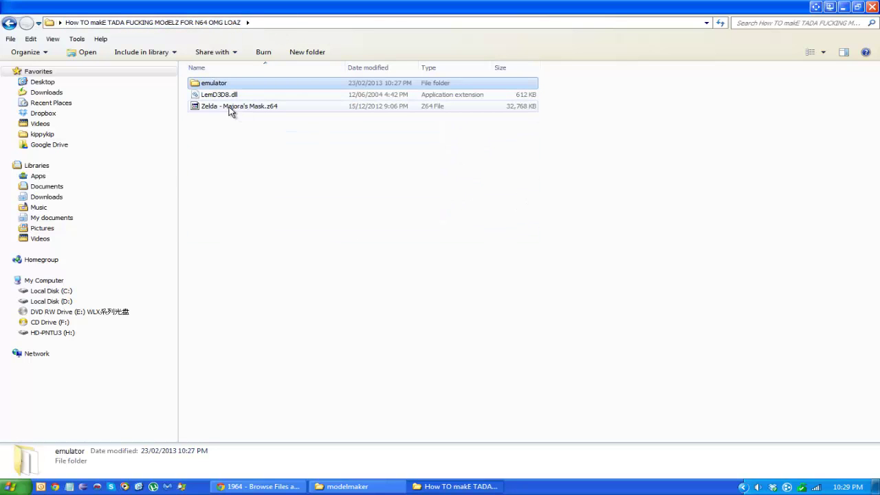
Try to copy LemD3D8.dll into the emulator's plugin folder again, and cancel instead of replacing the existing file
left_click(215, 95)
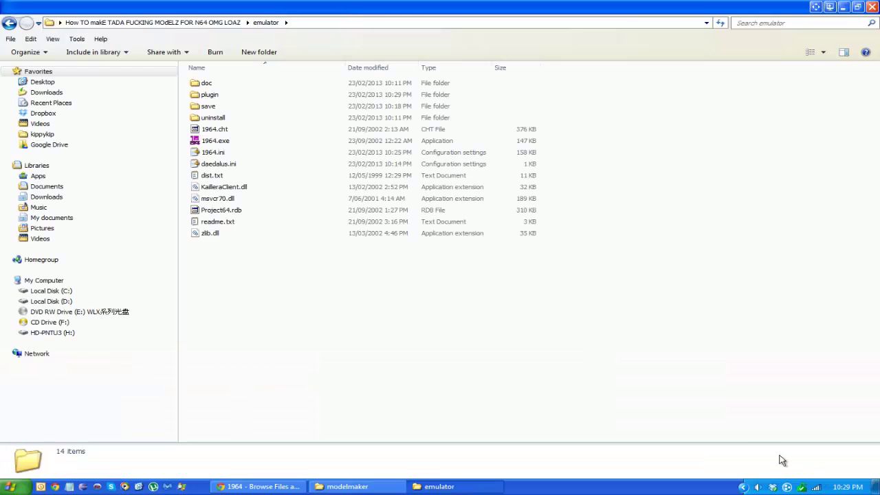
double_click(284, 97)
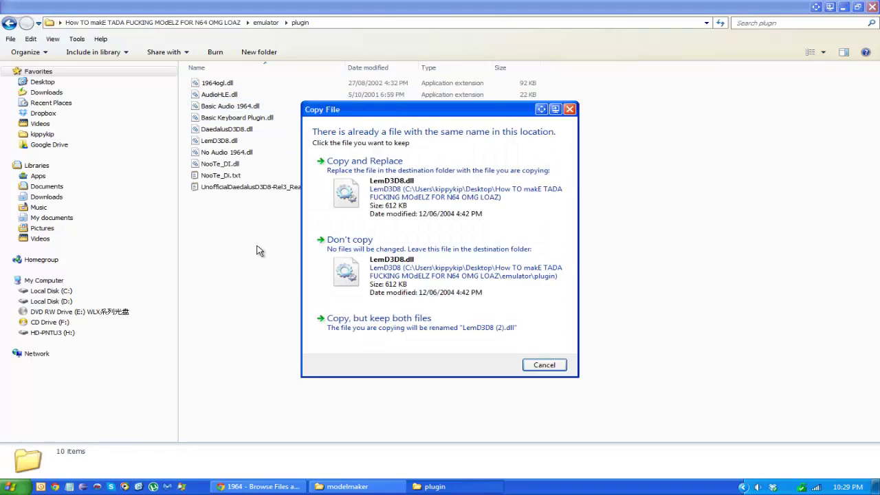
key("ctrl+v")
left_click(540, 364)
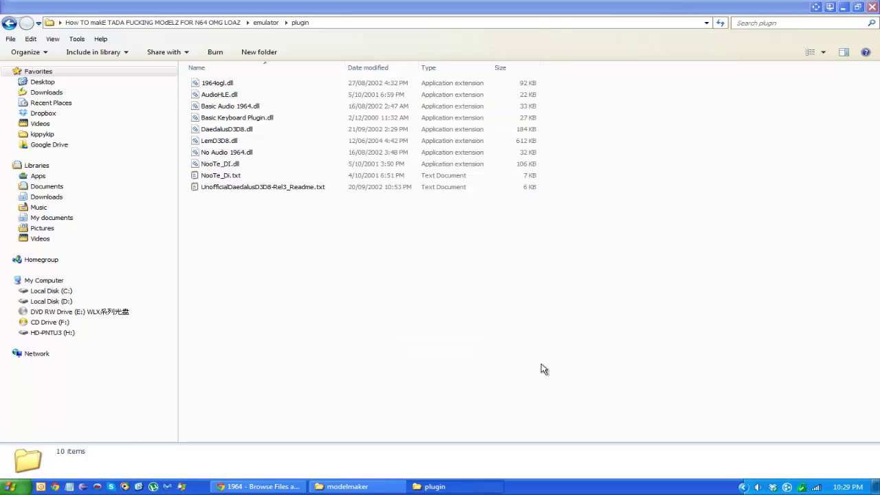
Move the ROM file Zelda - Majora's Mask.z64 from the main project folder into the emulator folder and open that folder
left_click(234, 22)
left_click_drag(245, 109, 258, 89)
double_click(256, 85)
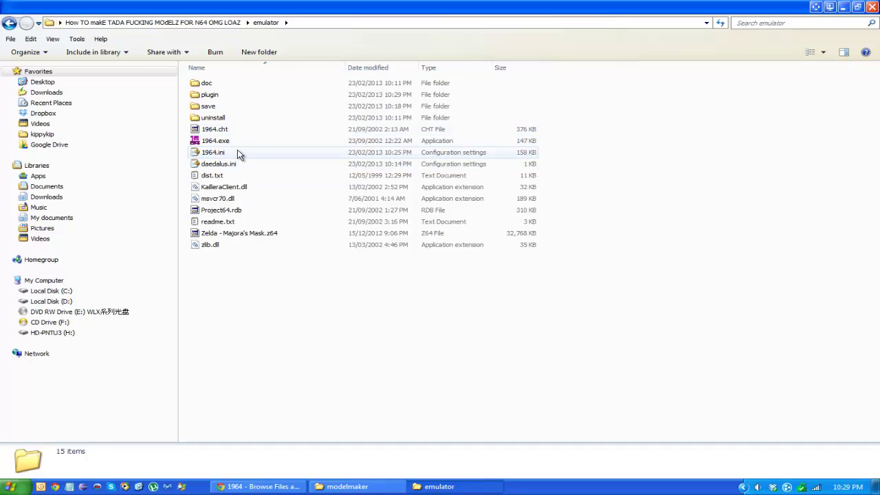
Launch 1964.exe, start the Majora's Mask ROM, and reposition the emulator window
mouse_move(238, 153)
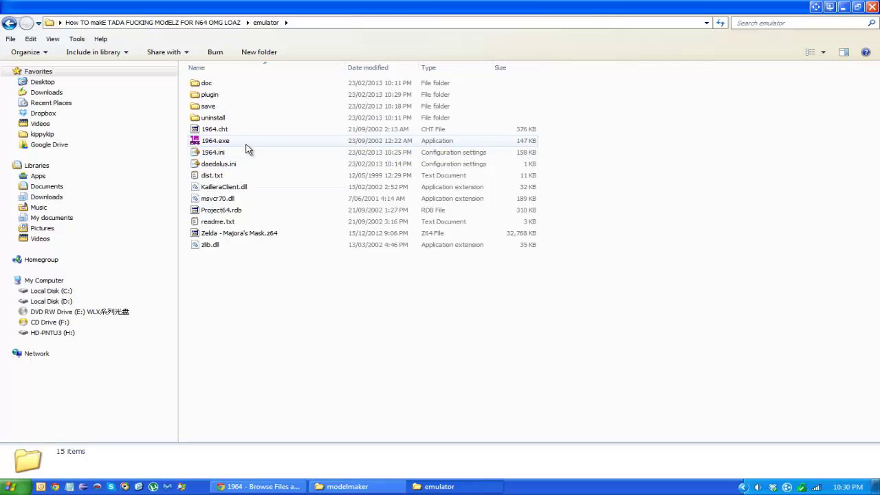
double_click(247, 143)
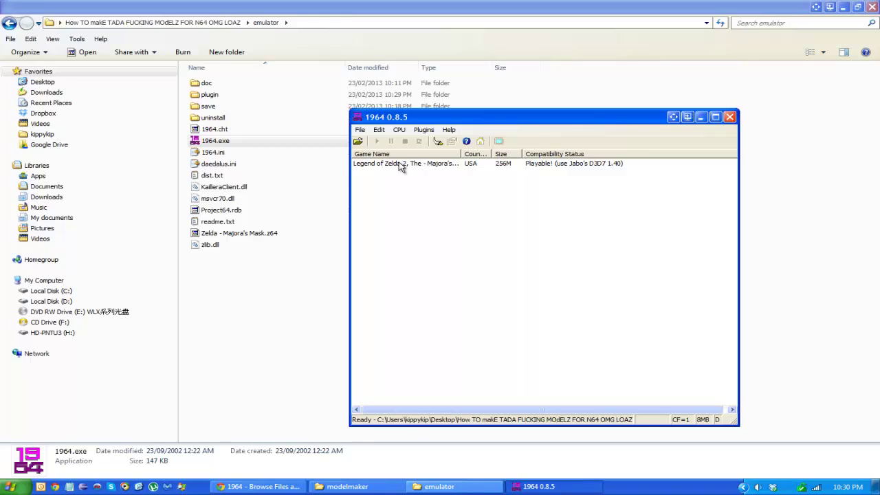
left_click(401, 167)
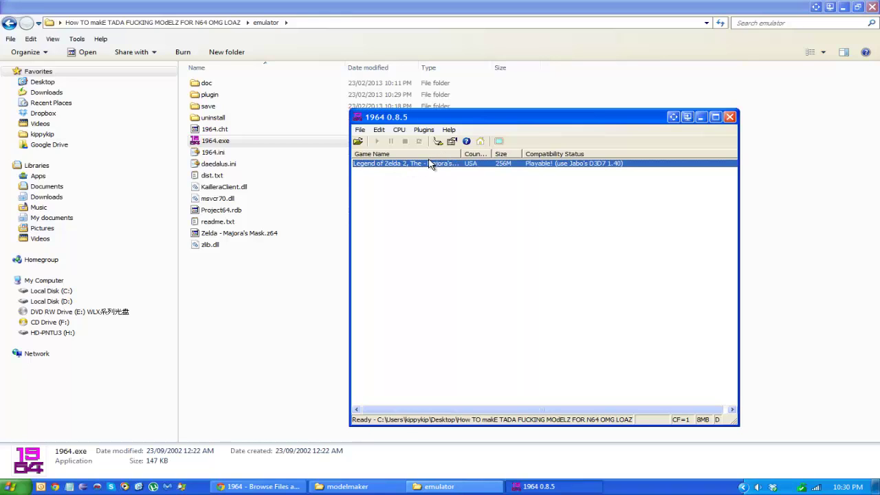
double_click(431, 167)
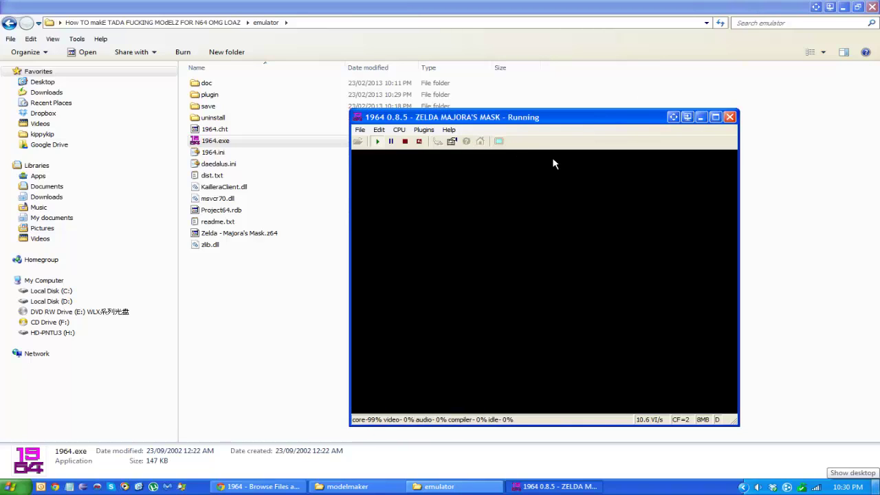
left_click_drag(547, 120, 470, 113)
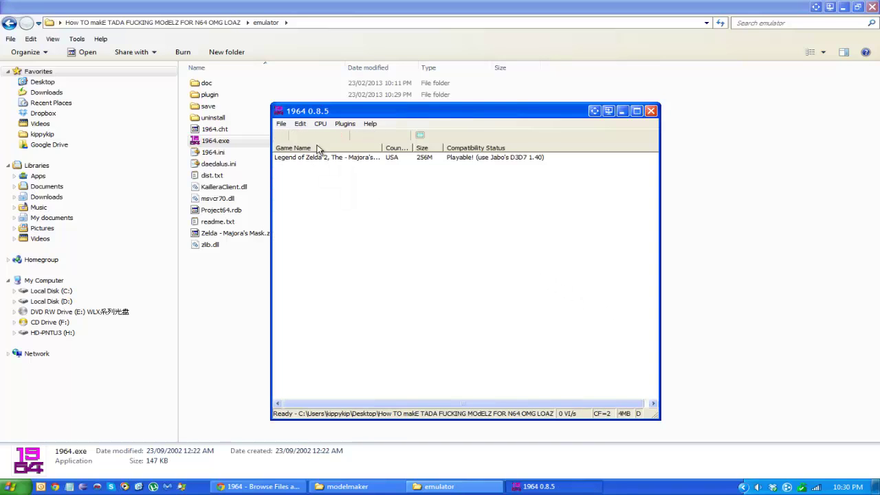
View the emulator's video settings in Lemmy's video debugger and close them without changing any option
left_click(345, 124)
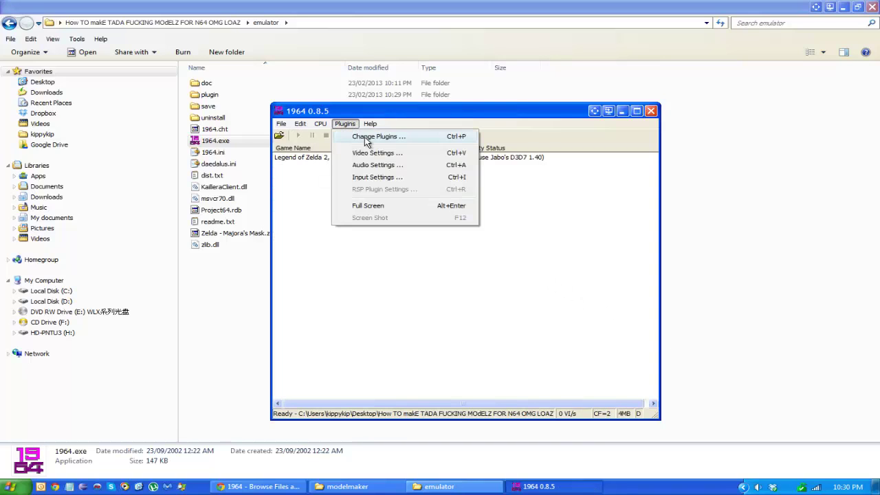
left_click(376, 152)
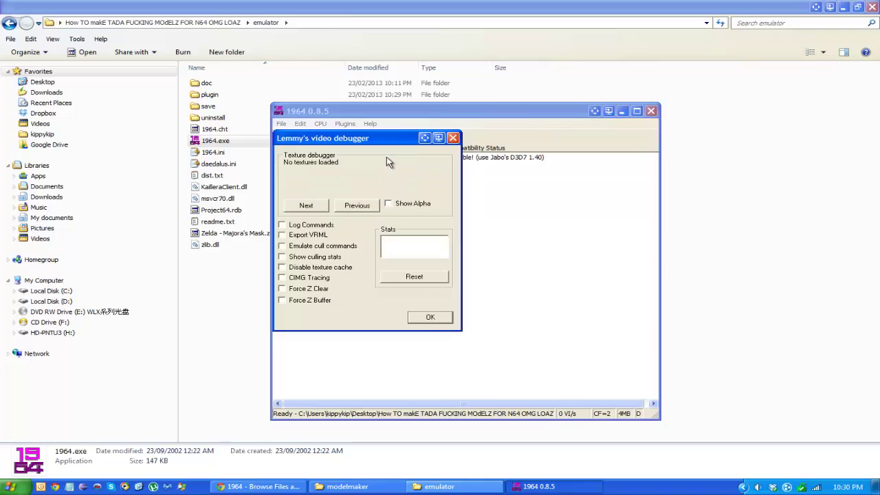
left_click(453, 139)
Choose Nemu64 Graphics (combine debug) as the emulator's video plugin and apply the choice
left_click(345, 123)
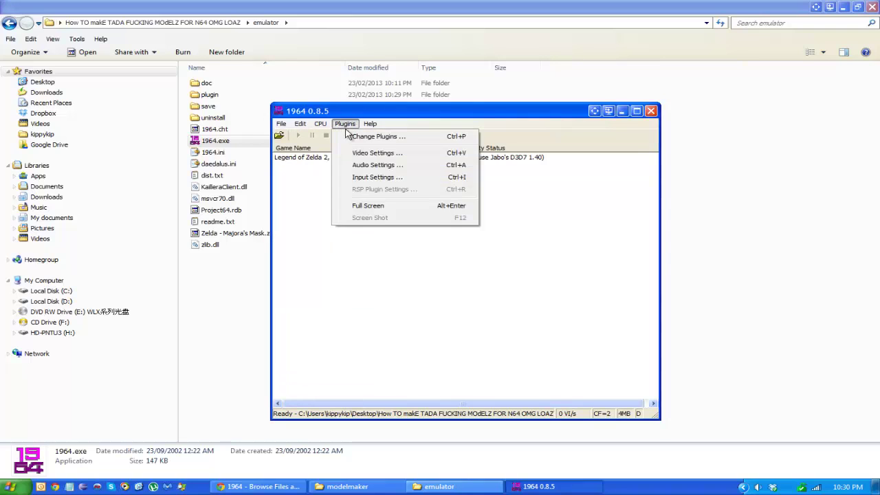
left_click(345, 124)
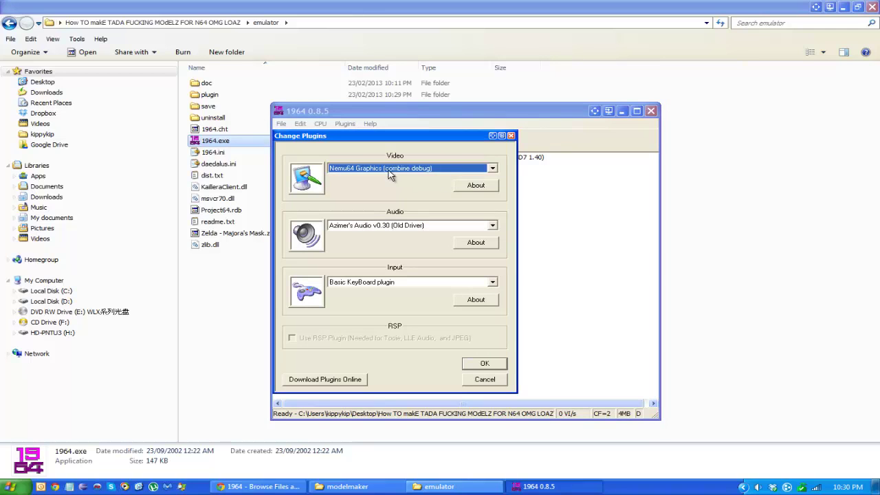
left_click(391, 169)
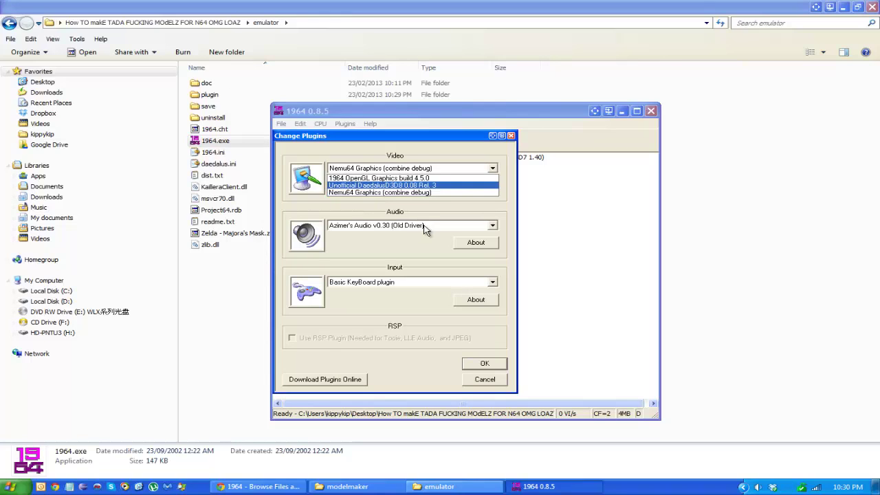
left_click(414, 193)
left_click(480, 363)
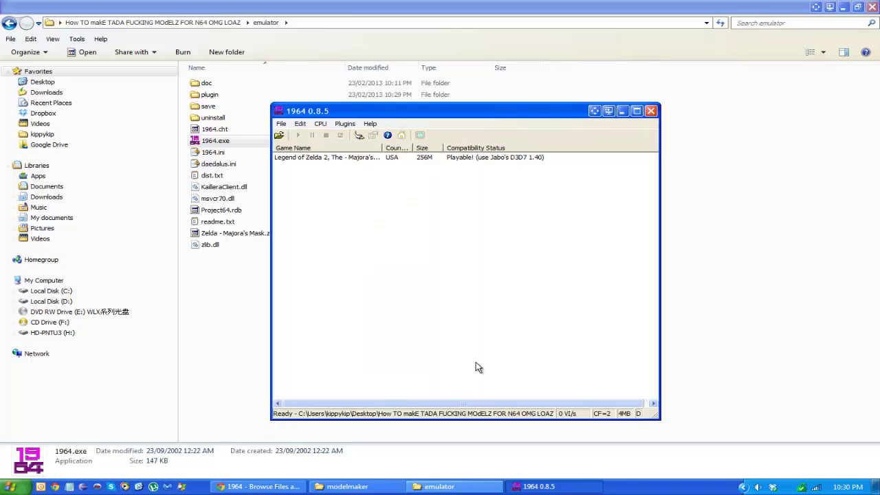
Check the video settings of the Nemu64 Graphics plugin with the Majora's Mask entry selected, and close them
left_click(306, 159)
left_click(345, 123)
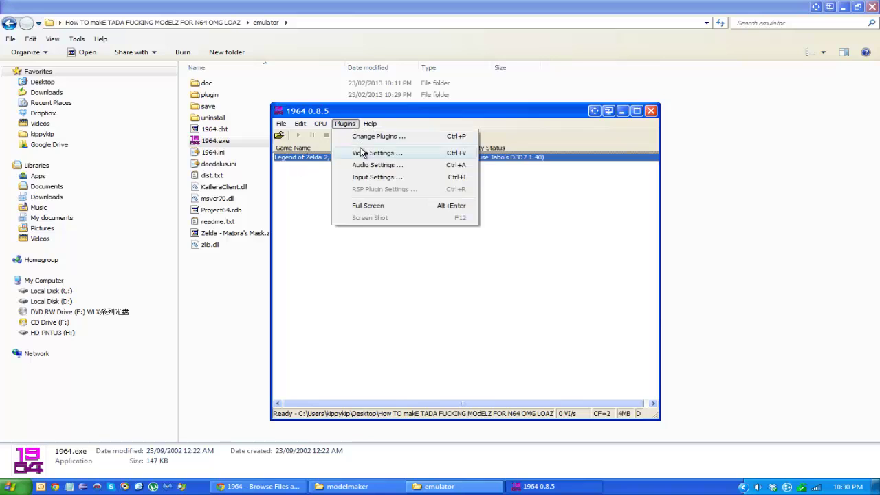
left_click(363, 153)
left_click(453, 138)
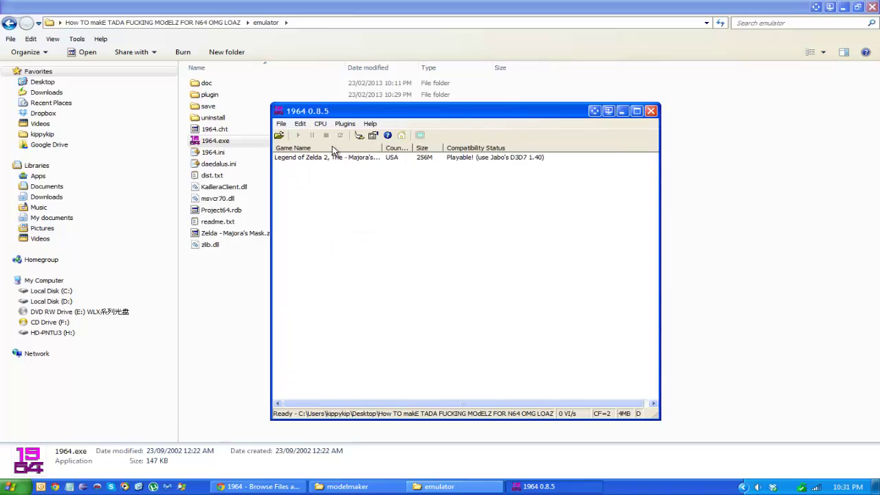
Run the Majora's Mask ROM in the emulator and pause it during gameplay in the town
left_click(323, 158)
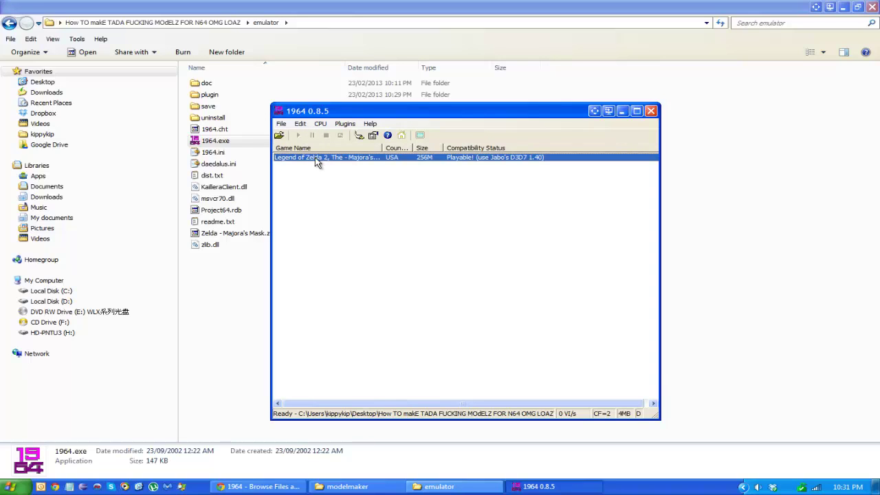
double_click(316, 159)
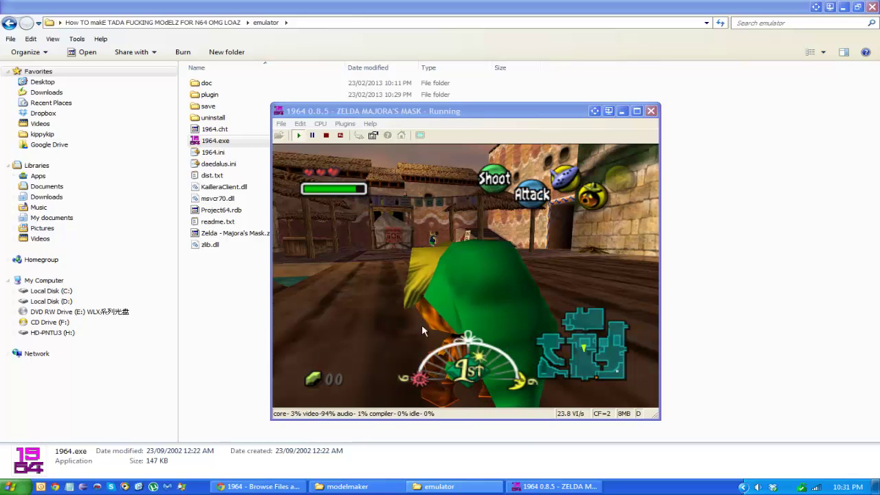
left_click(313, 135)
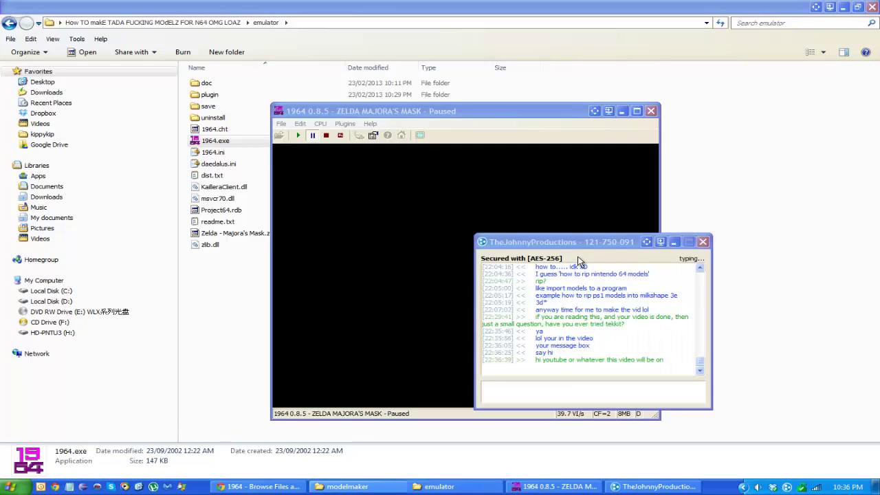
Send the chat message "now back to the topic everyonezQ!" and minimize the chat window
left_click(559, 364)
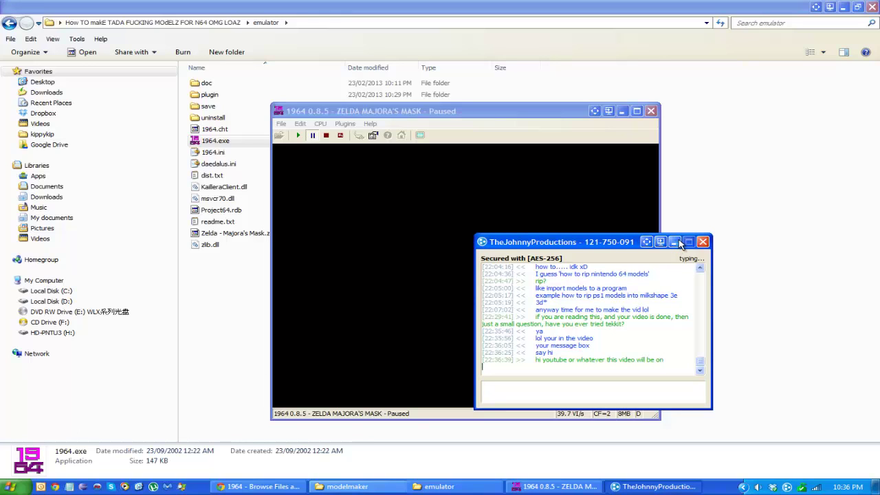
left_click(641, 402)
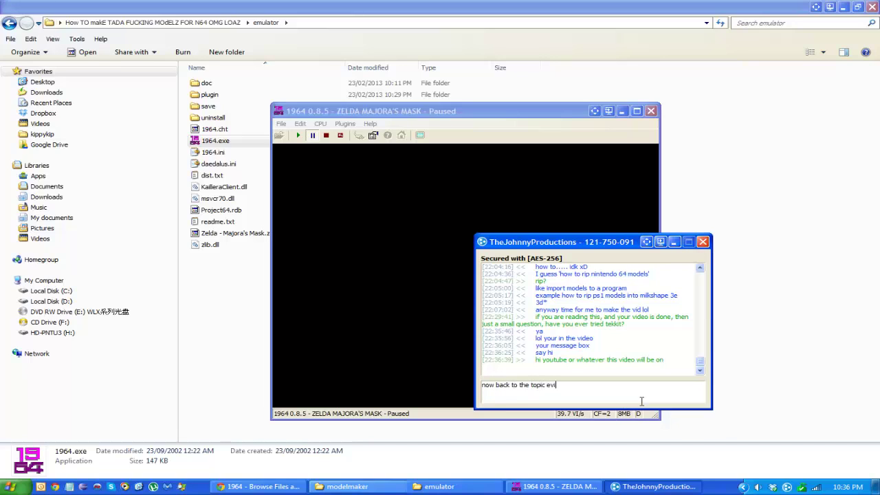
type("Q!")
key("Return")
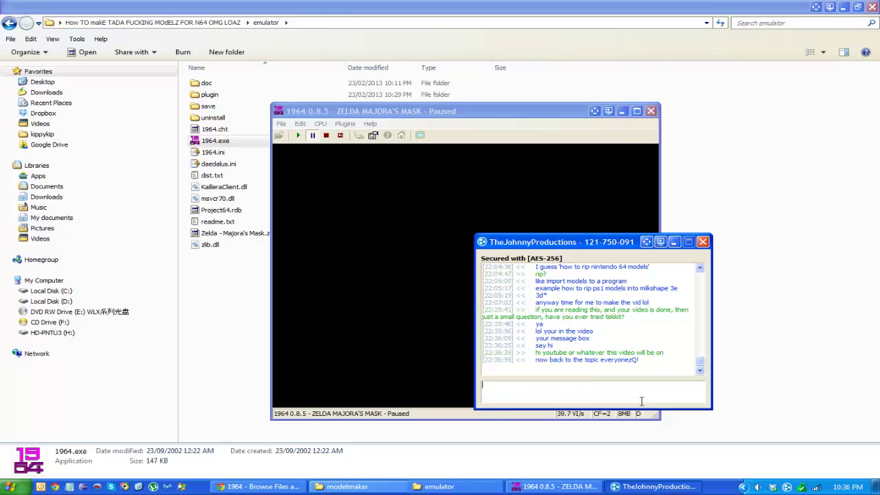
left_click(674, 242)
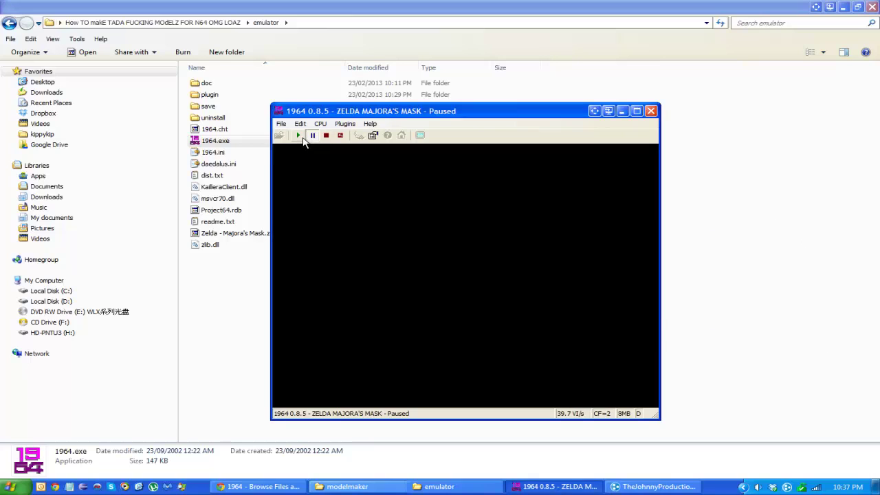
Resume the game briefly and pause it again, and enable Export VRML in the video debugger, moved clear of the game picture
left_click(300, 136)
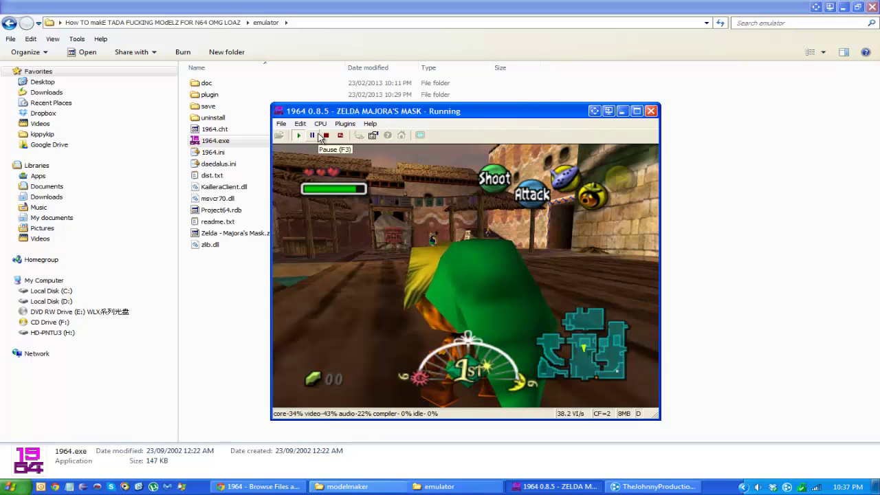
left_click(315, 135)
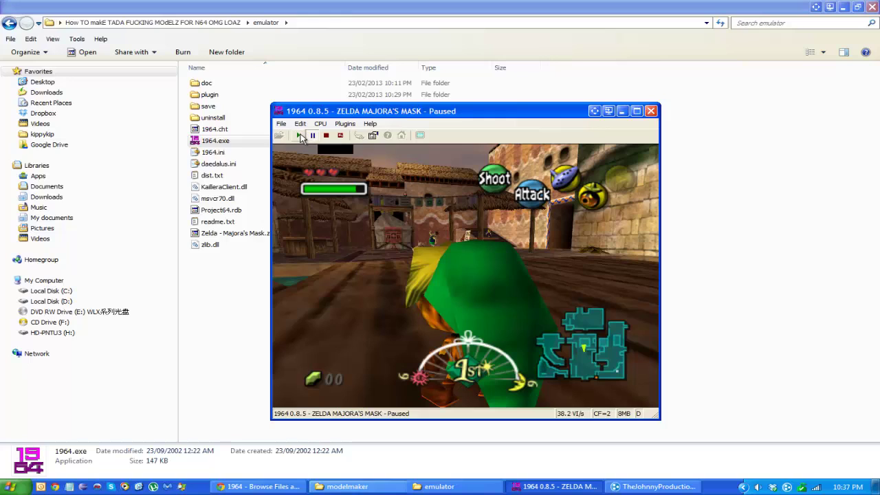
left_click(344, 124)
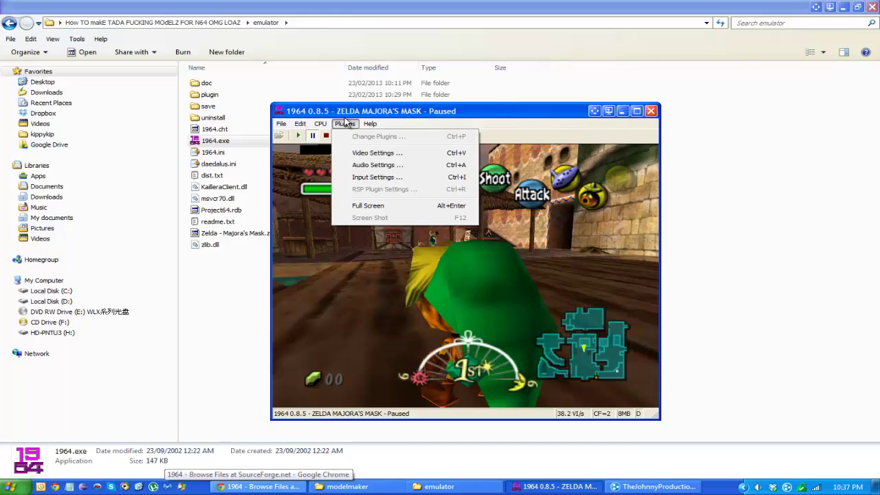
left_click(383, 154)
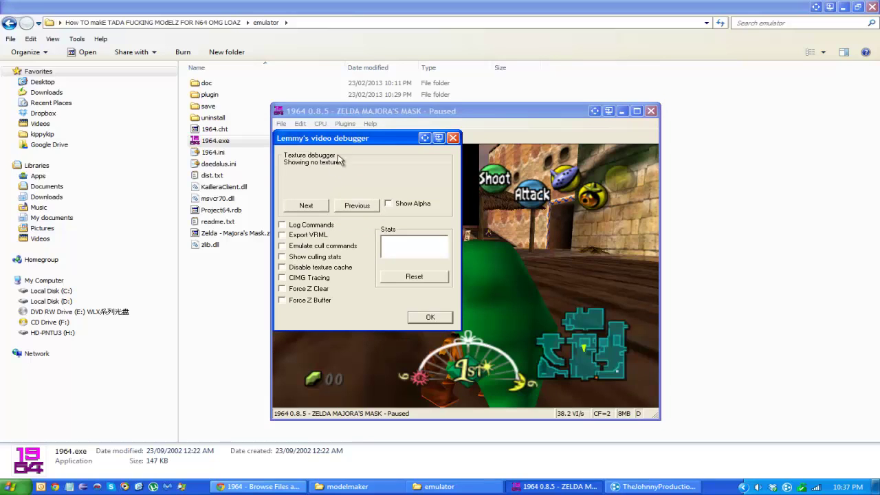
left_click_drag(349, 140, 114, 133)
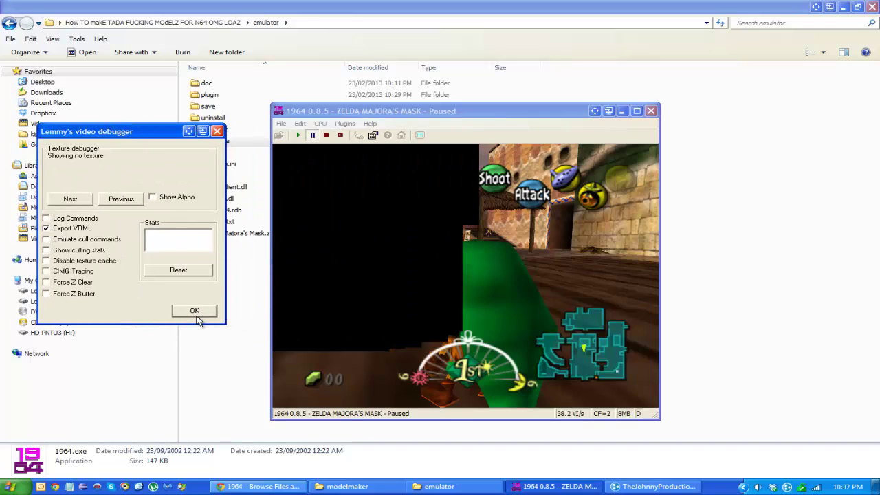
Open the VRML folder on drive C: to check its contents
left_click(29, 291)
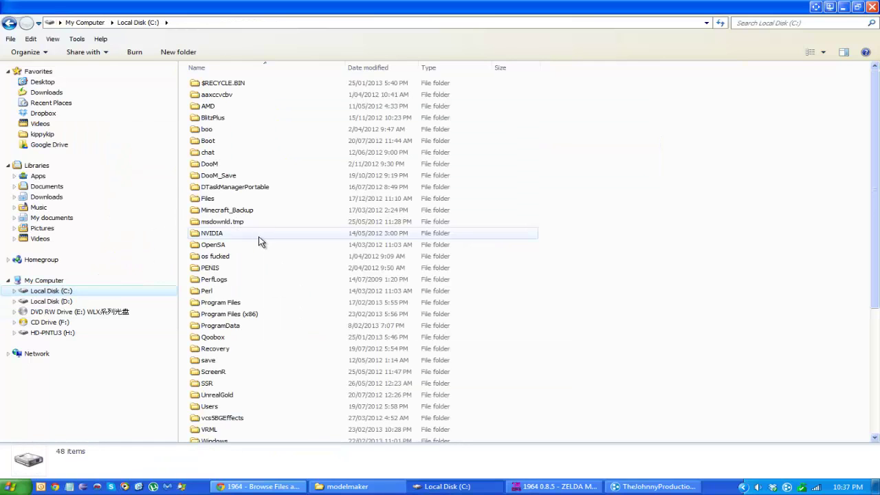
key("v")
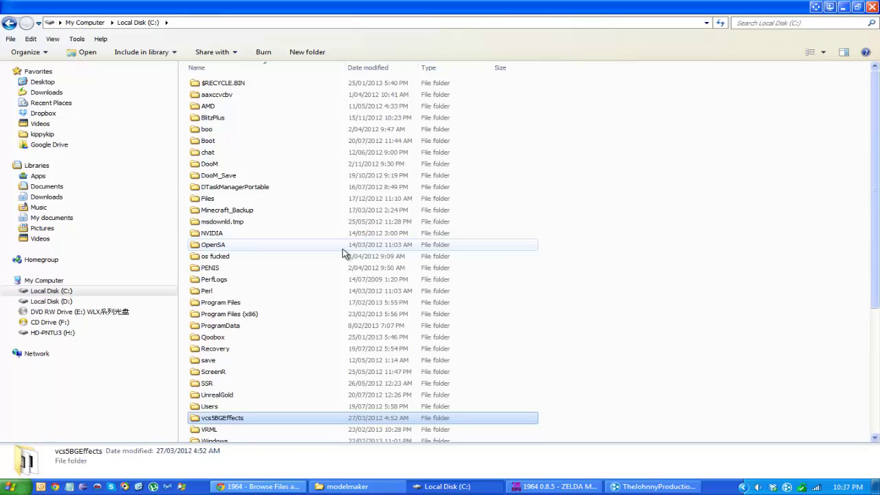
key("v")
key("Return")
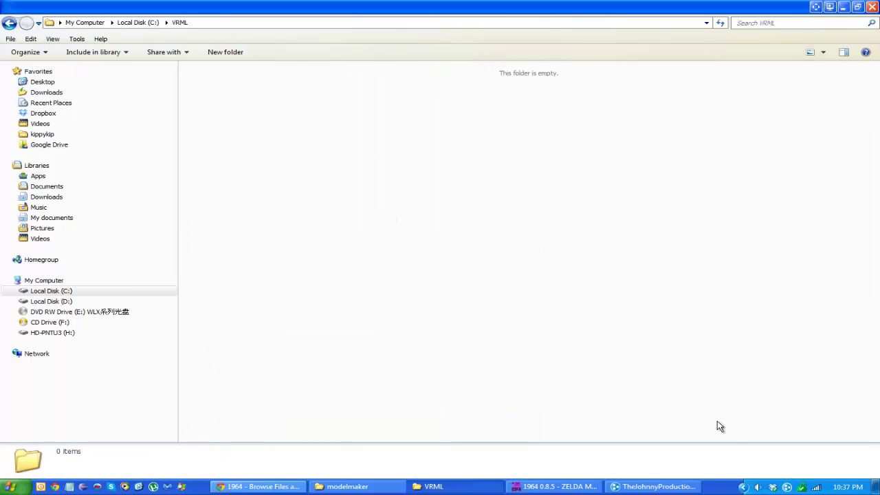
Switch back to the emulator, confirm the video debugger settings and resume the game to export the scene
left_click(594, 488)
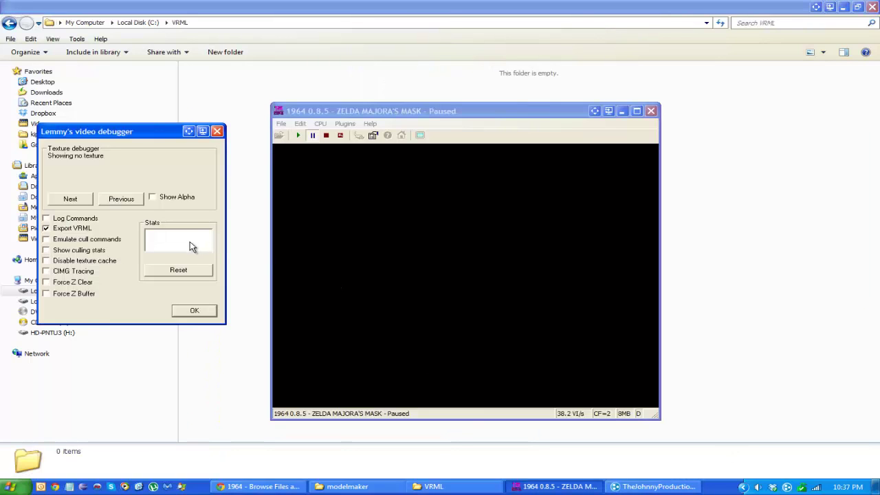
left_click(194, 312)
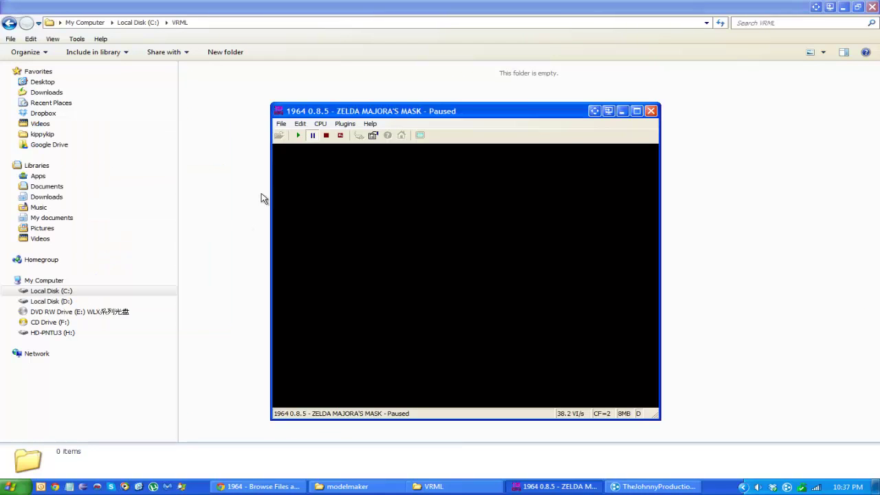
left_click(300, 136)
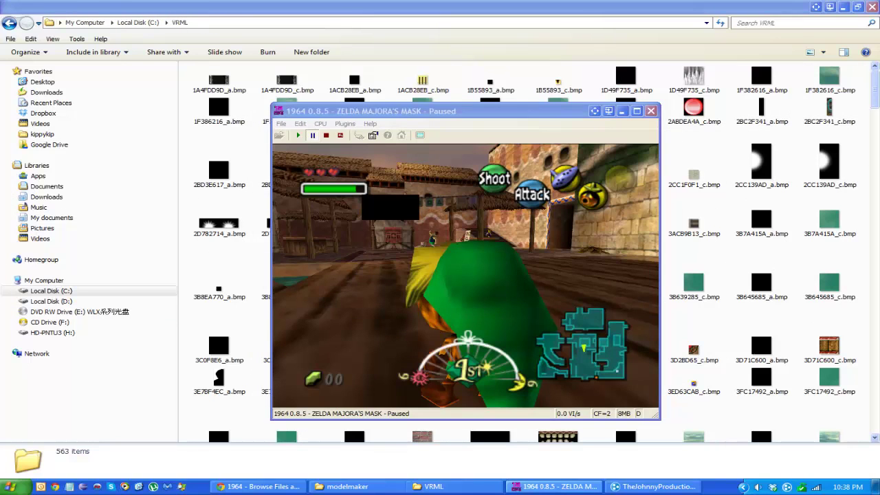
Review the Export VRML option in the video debugger and close the emulator
left_click(345, 124)
left_click(391, 153)
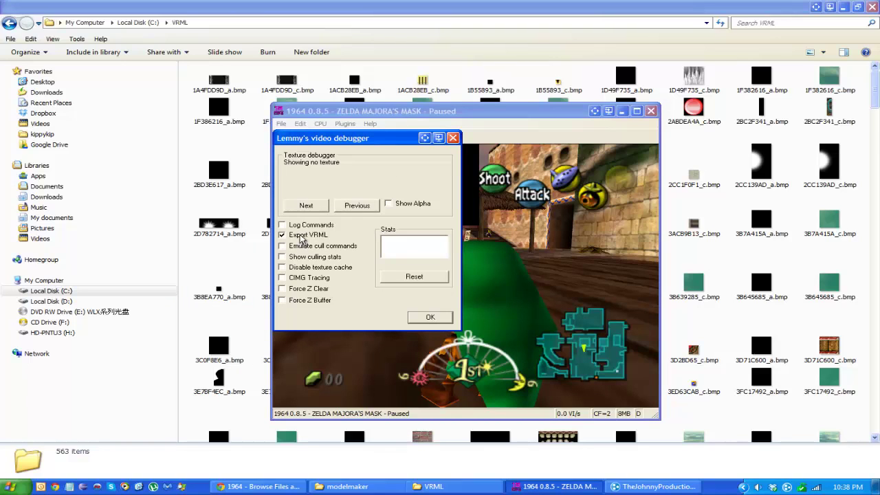
left_click(436, 317)
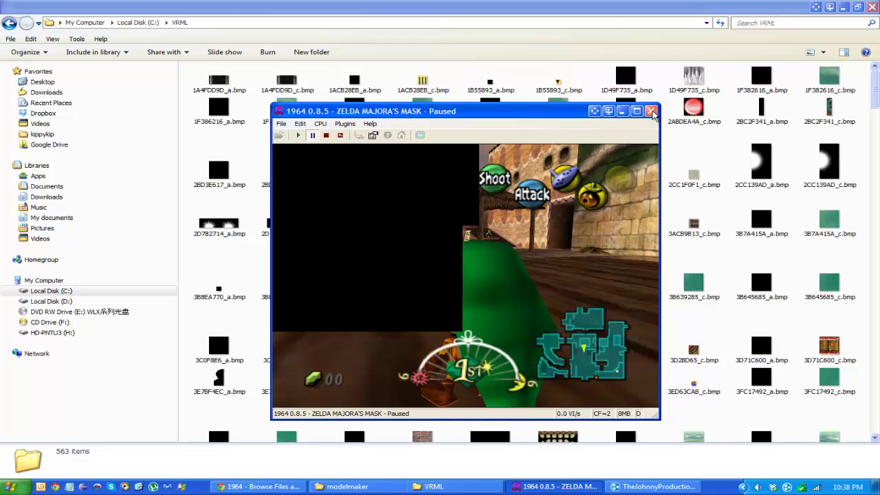
left_click(652, 114)
Look through the exported texture bitmaps in the VRML folder, locating output.wrl and the AE9F6CE_c.bmp texture
left_click_drag(877, 110, 870, 152)
scroll(870, 151, "down", 1)
scroll(874, 207, "down", 2)
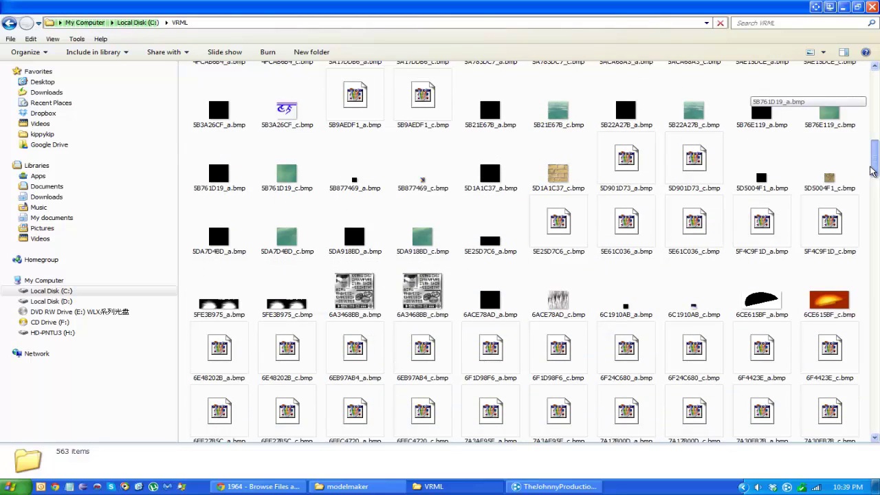
left_click_drag(875, 228, 876, 280)
left_click_drag(877, 342, 876, 430)
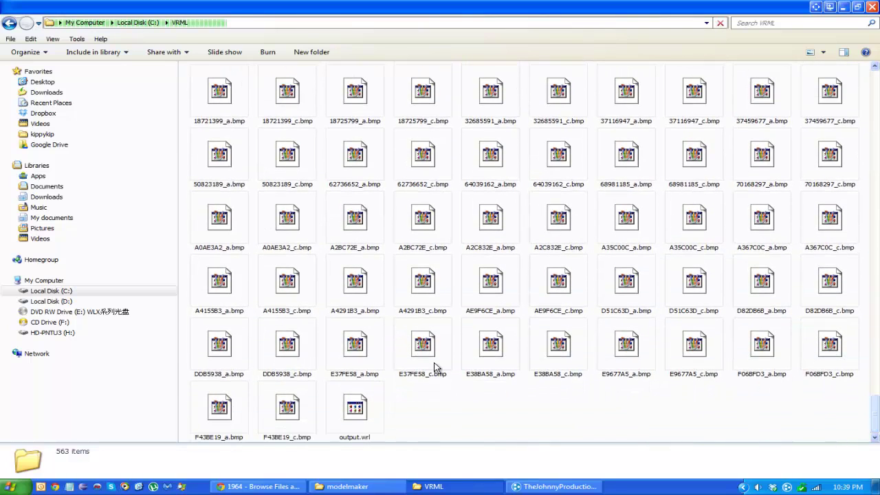
left_click(355, 440)
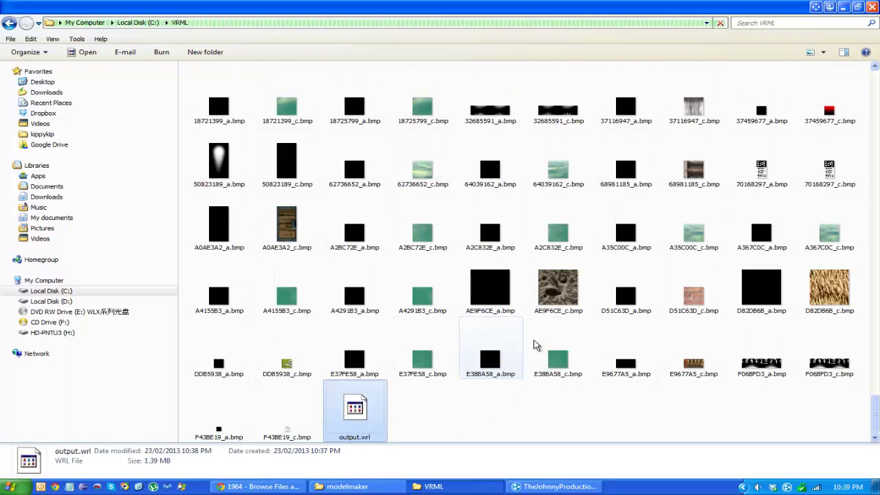
left_click(550, 297)
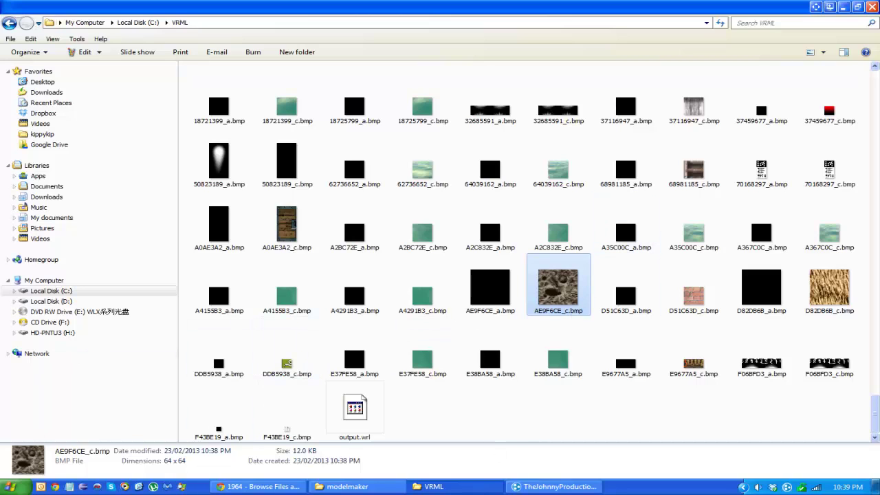
Launch Blender, dismiss the splash screen and delete the default cube
left_click(14, 487)
type("blender")
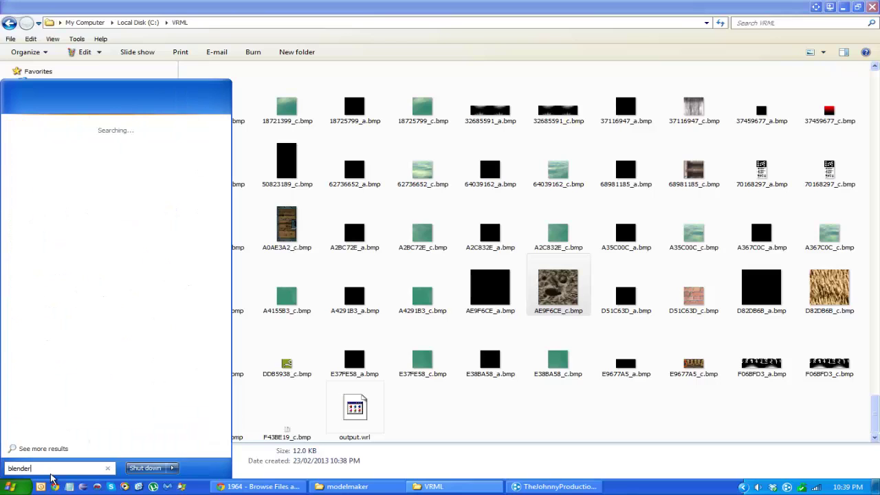
key("Return")
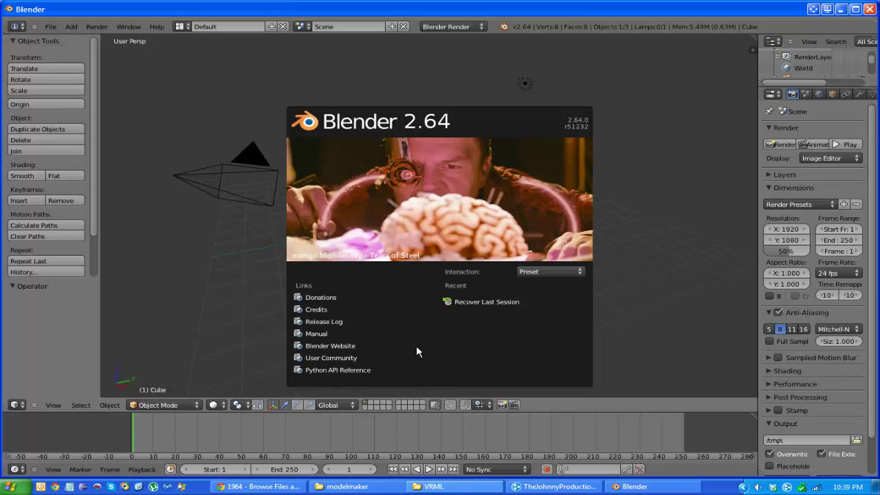
left_click(616, 117)
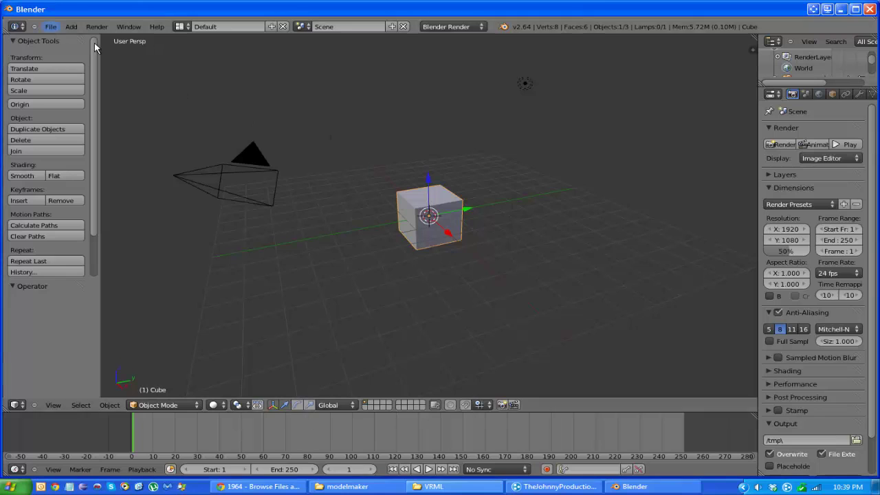
key("x")
left_click(456, 216)
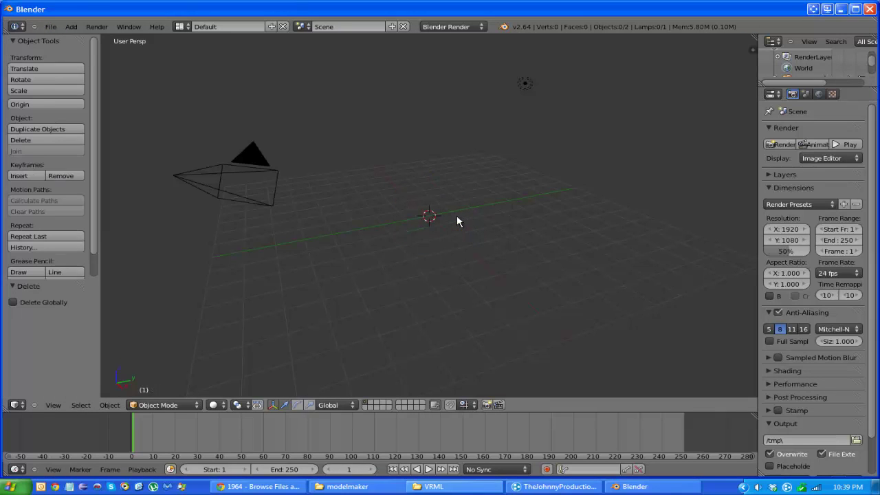
Import output.wrl from C:\VRML as an X3D/VRML2 file
left_click(50, 26)
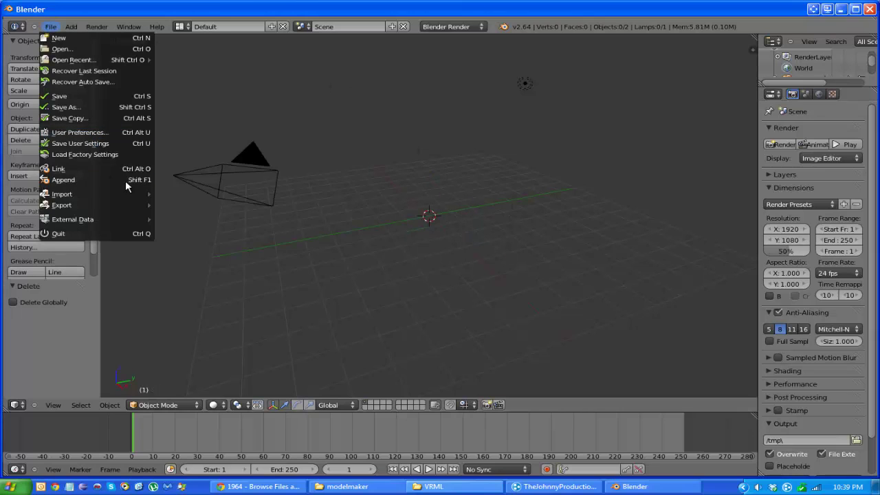
mouse_move(125, 195)
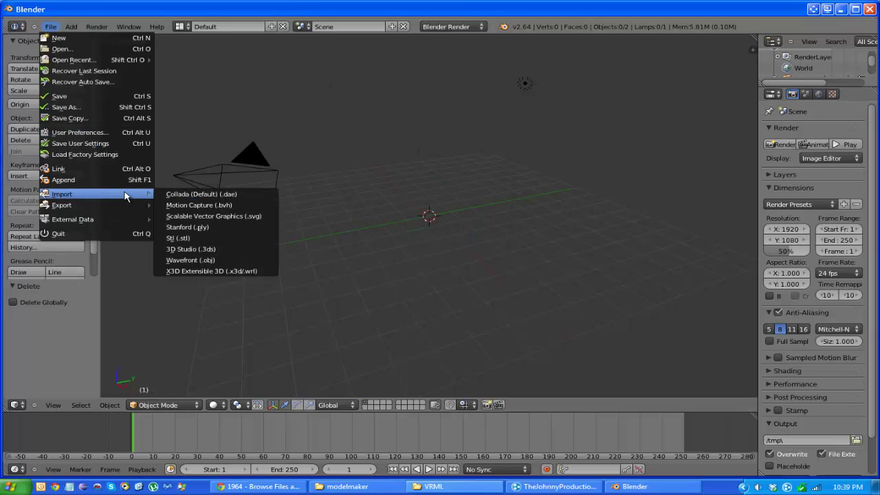
left_click(209, 273)
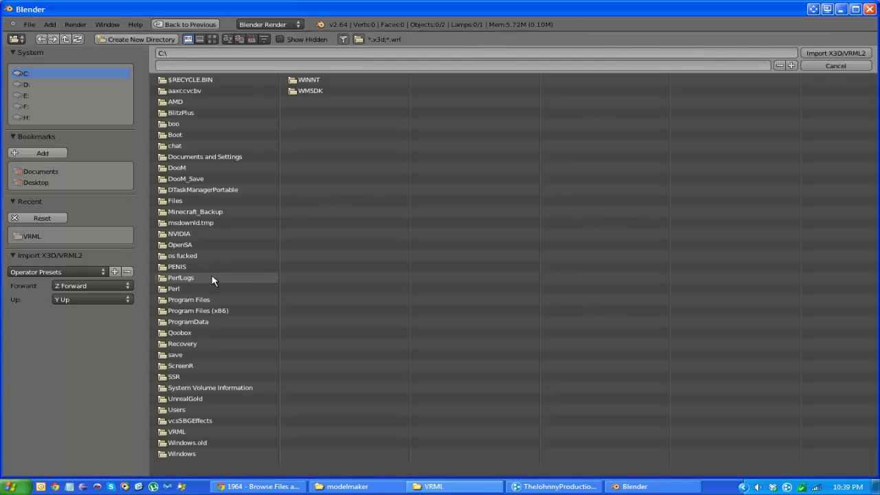
left_click(185, 431)
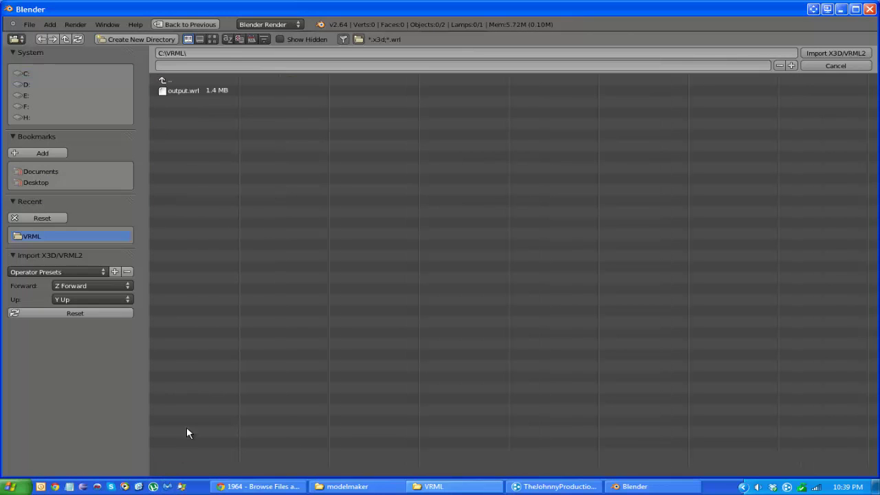
left_click(196, 91)
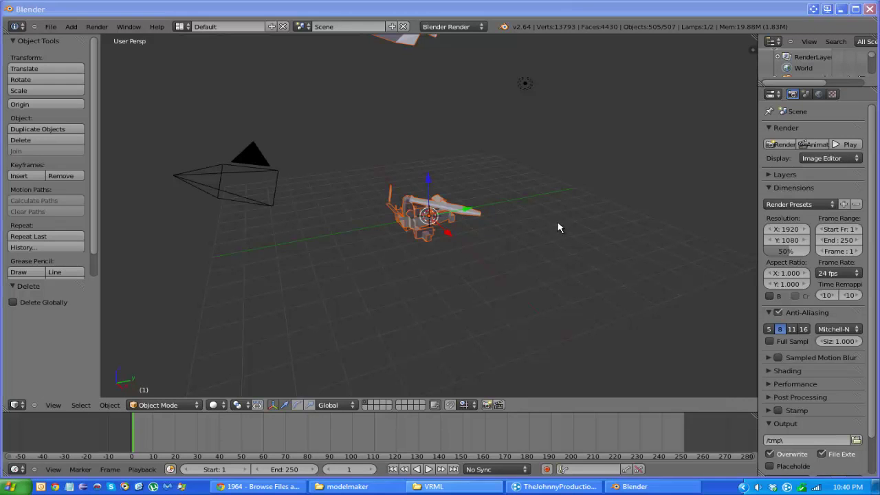
Deselect all the imported objects in the scene
left_click(538, 198)
middle_click_drag(536, 204, 360, 227)
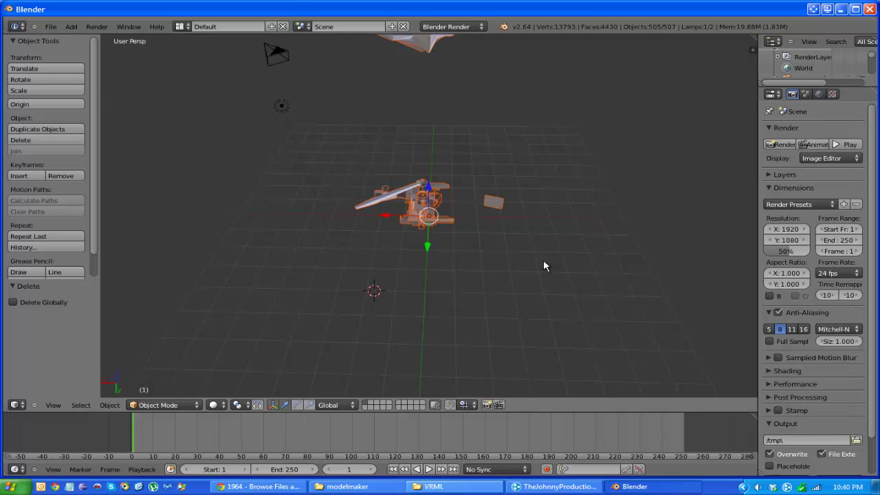
key("a")
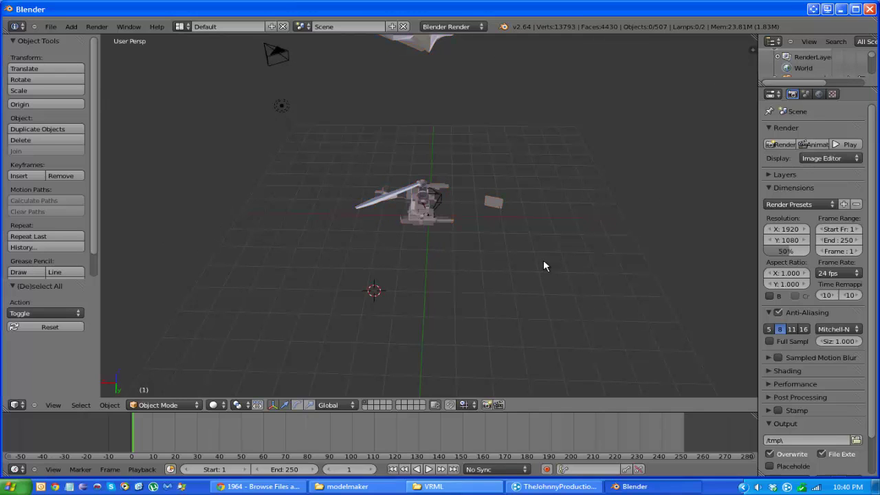
Box-select the imported model near the grid's centre and clear the selection again
key("b")
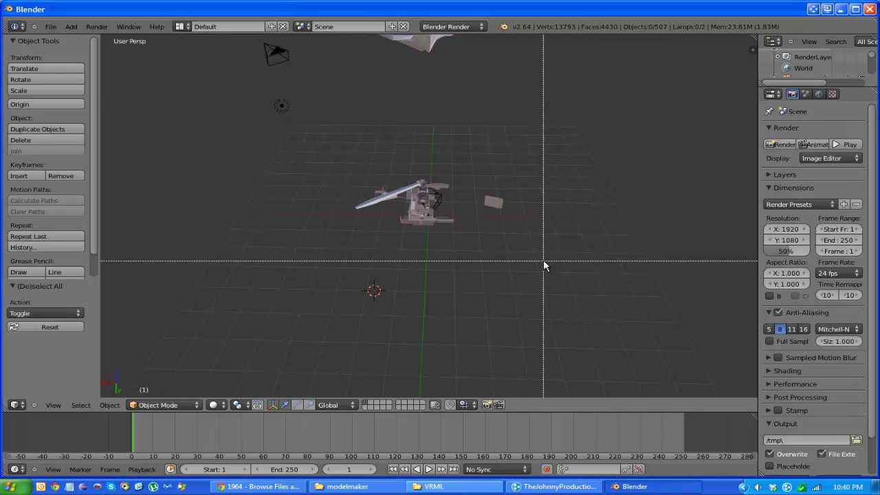
key("Escape")
key("b")
left_click_drag(533, 152, 306, 270)
key("a")
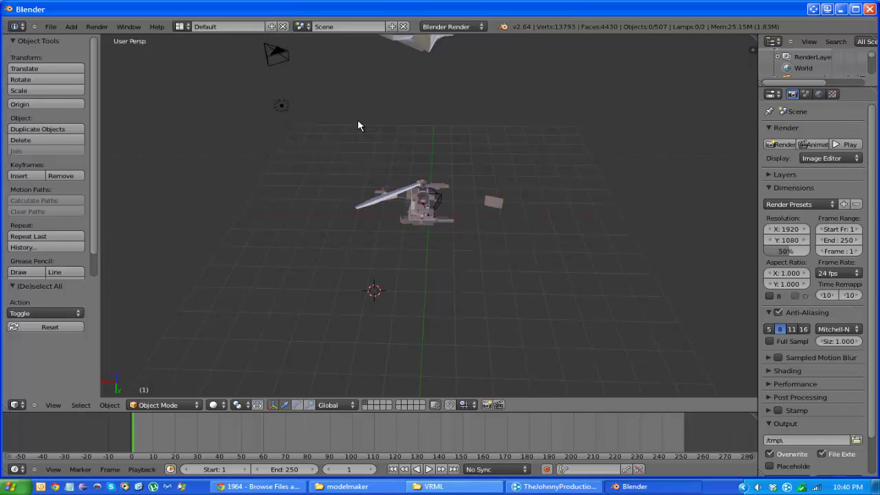
middle_click_drag(357, 128, 305, 97)
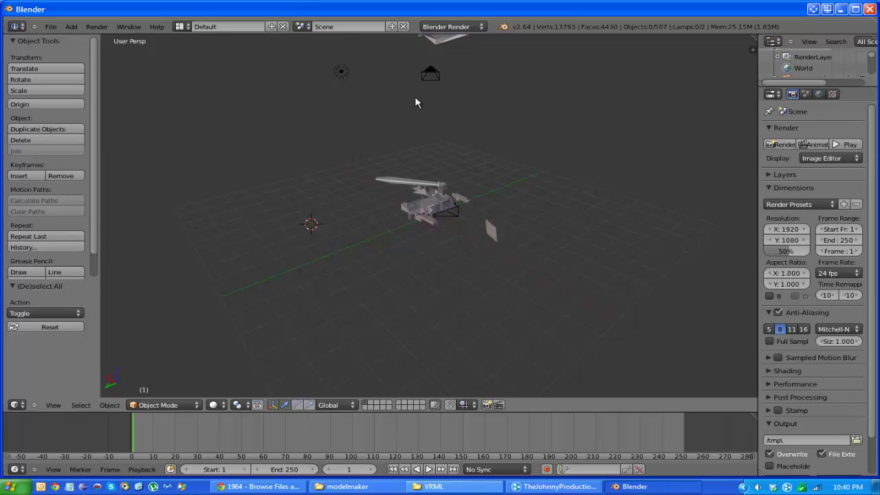
Try to move the moon's two eye faces down about 9.94 units along Z and clear the selection
middle_click_drag(444, 102, 428, 49)
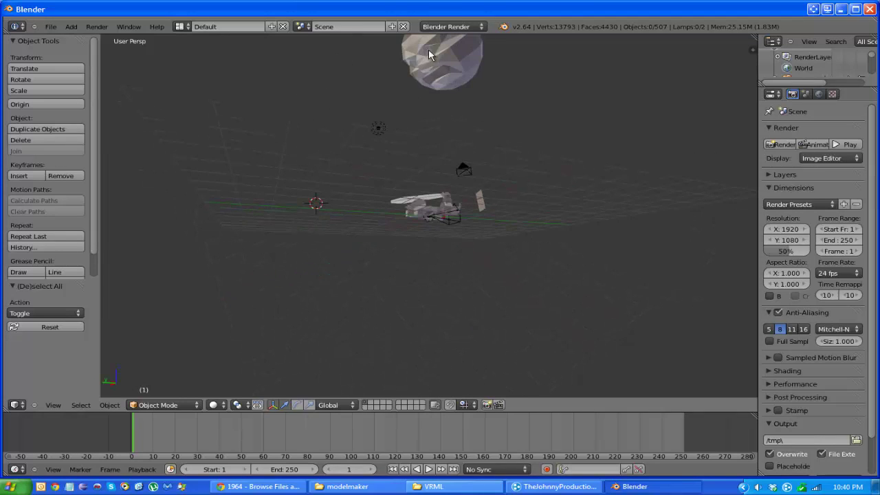
right_click(428, 131)
key("g")
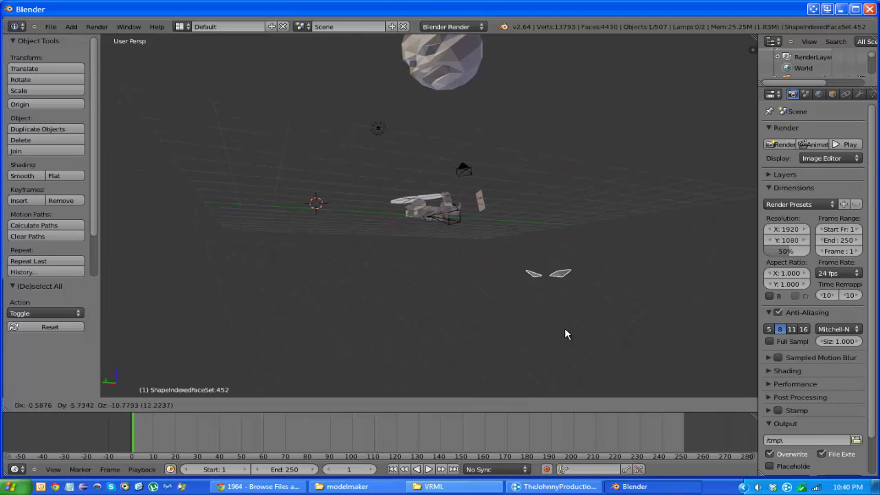
left_click(563, 209)
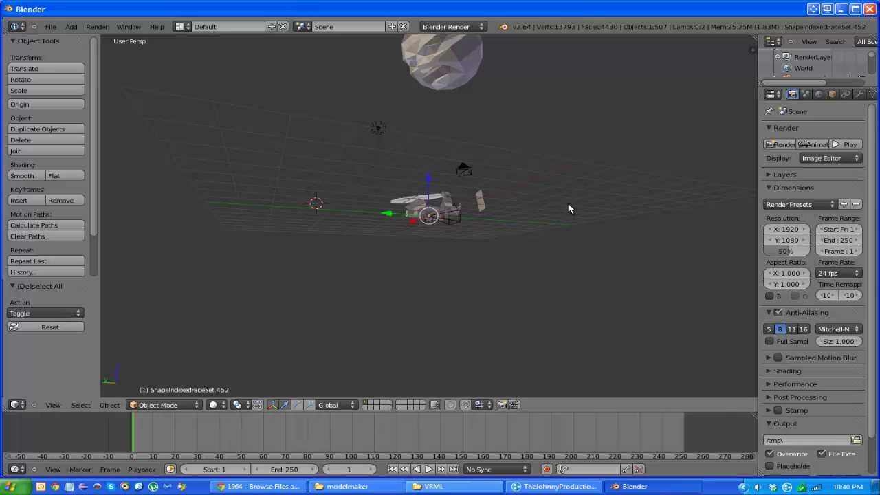
left_click(562, 127)
middle_click_drag(576, 132, 564, 161)
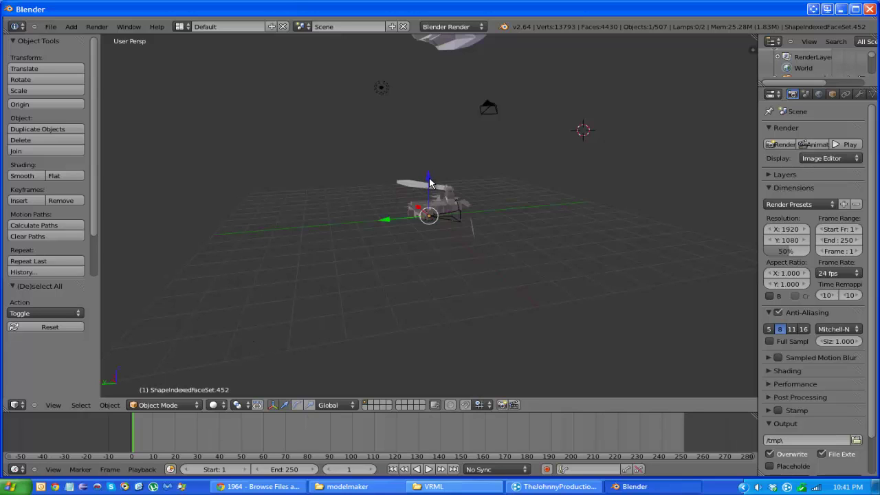
left_click_drag(431, 181, 437, 355)
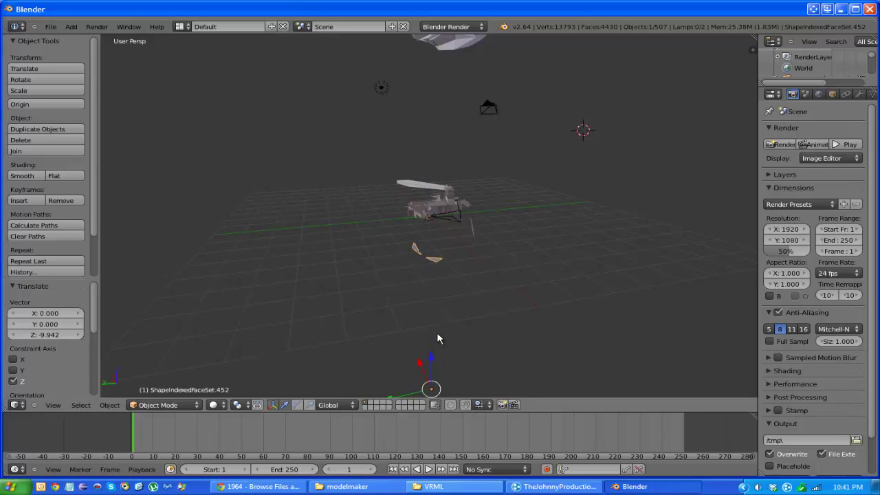
key("a")
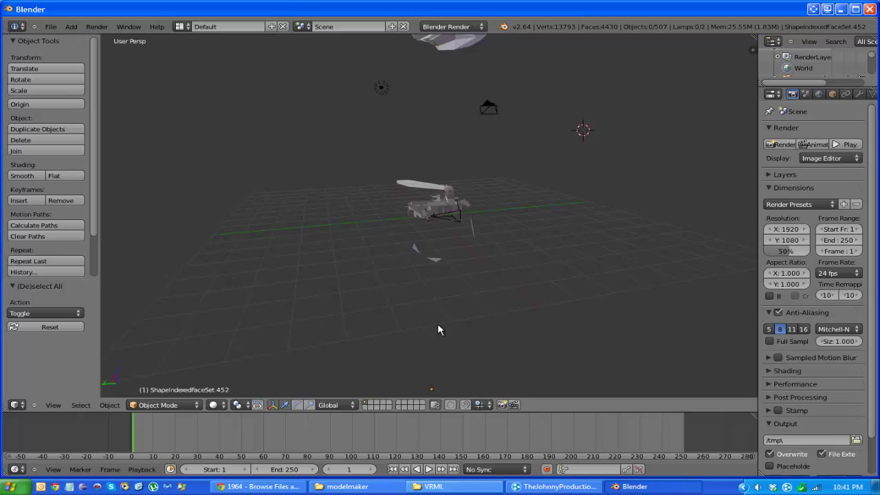
Undo the selection and movement of the moon's eye faces
key("ctrl+z")
key("ctrl+z")
key("ctrl+z")
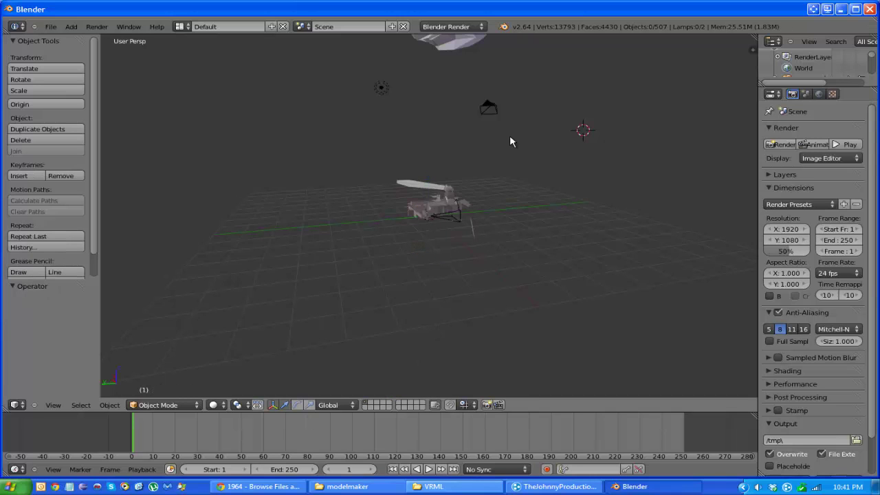
Box-select only the moon above the grid and move it about -1.9 in X, 2.7 in Y and 6.1 in Z
key("a")
middle_click_drag(518, 103, 545, 71)
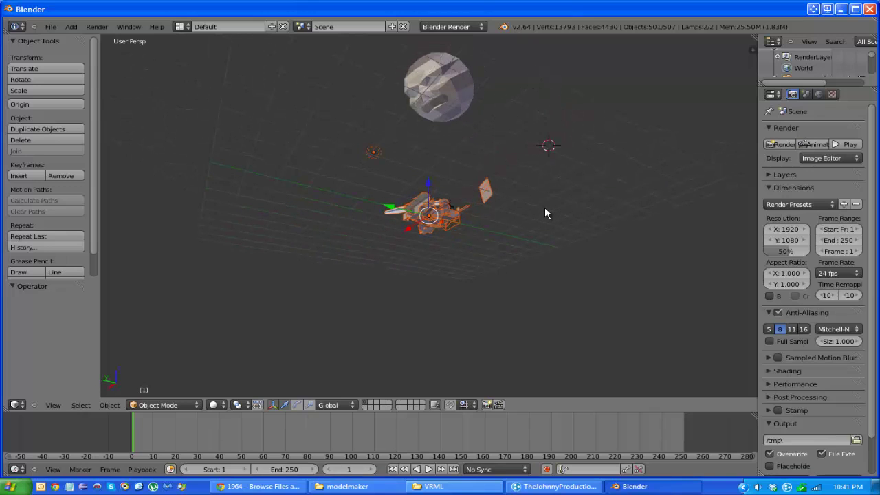
key("a")
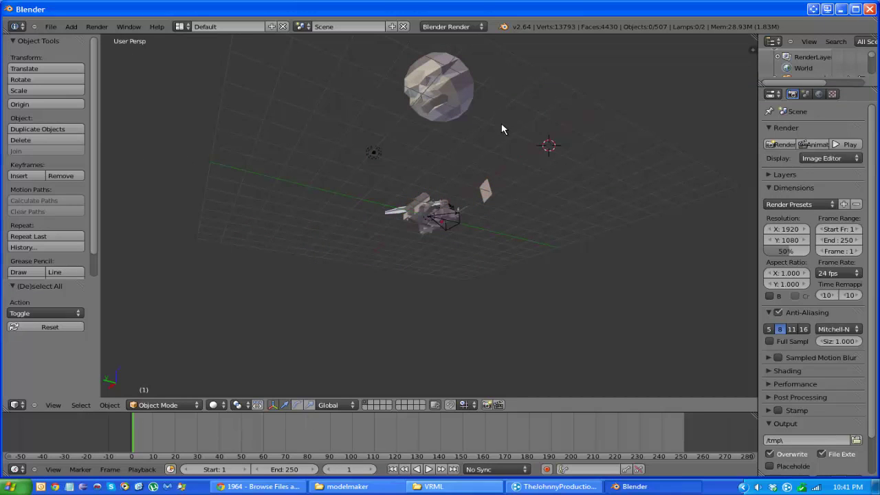
key("b")
left_click_drag(506, 143, 371, 54)
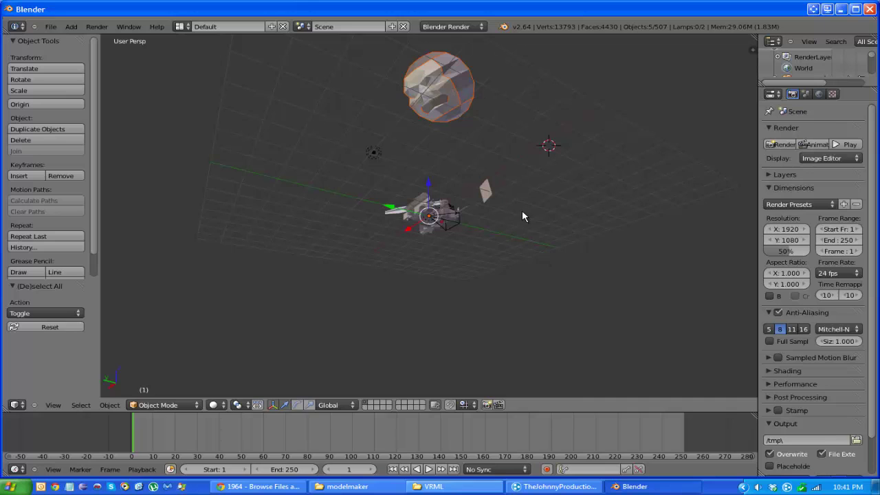
key("g")
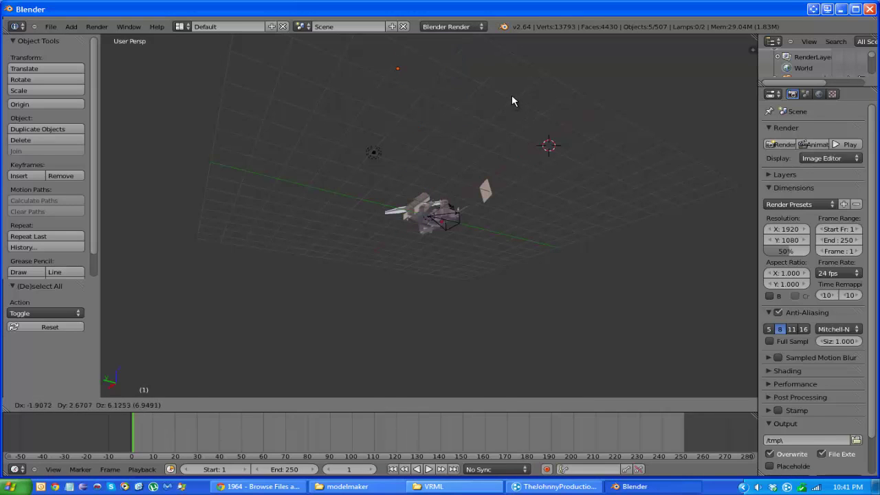
left_click(512, 101)
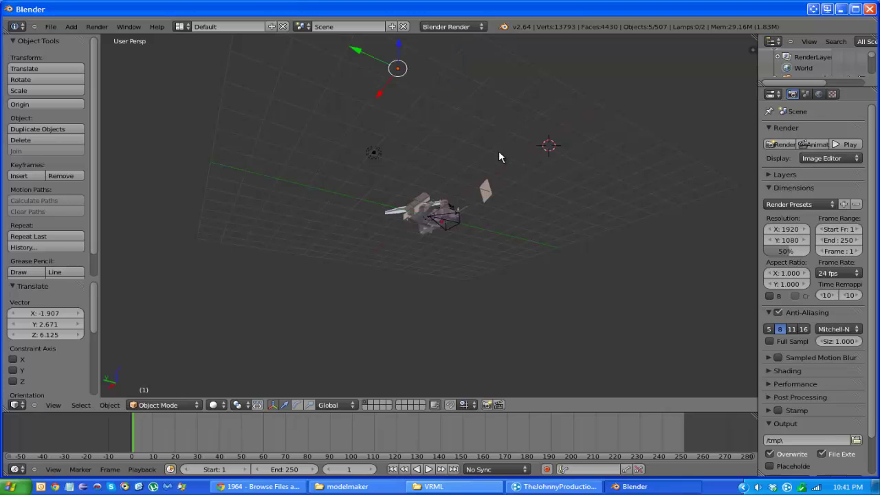
Box-select everything except the moon, including the imported scene pieces, lamps and cameras, and delete it
key("a")
key("b")
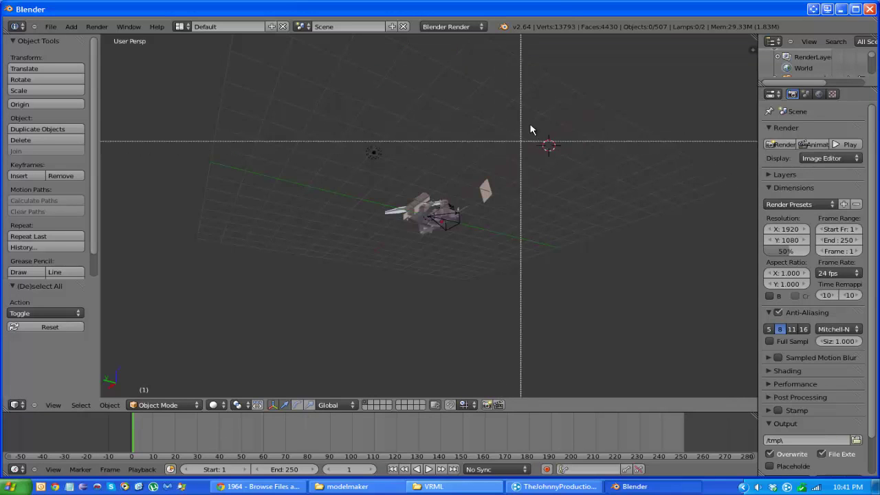
left_click_drag(529, 111, 301, 277)
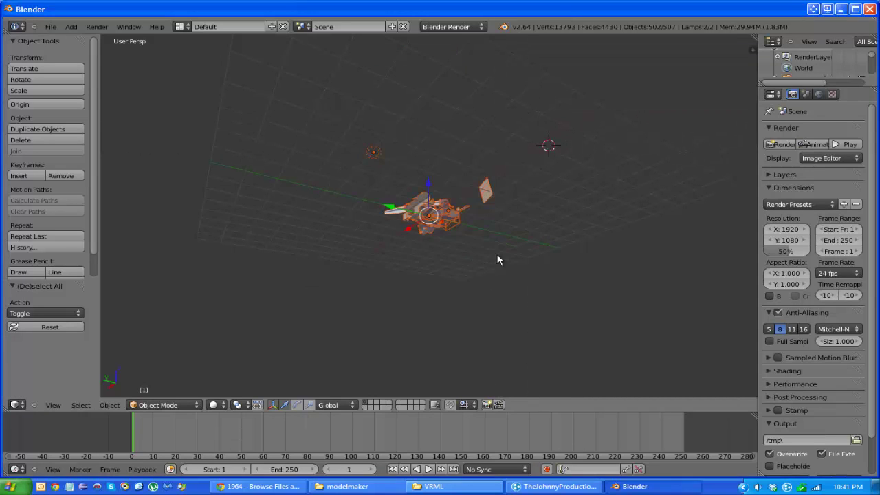
middle_click_drag(517, 246, 507, 189)
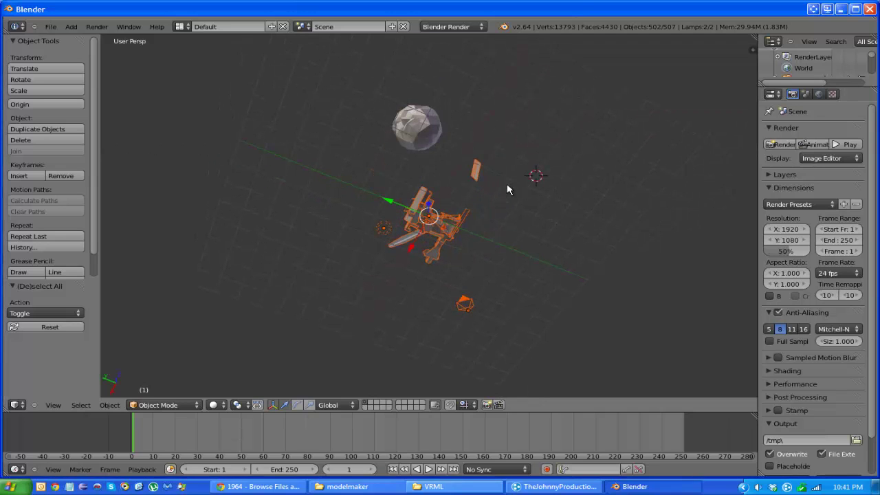
key("x")
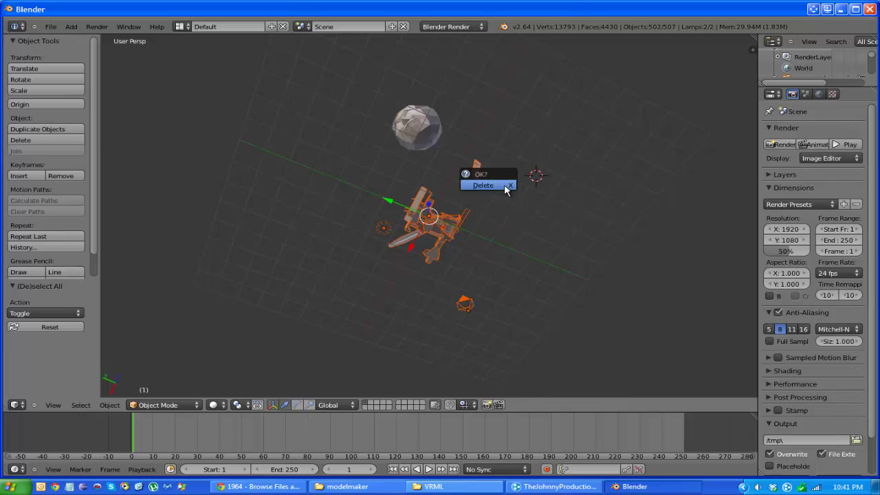
left_click(483, 185)
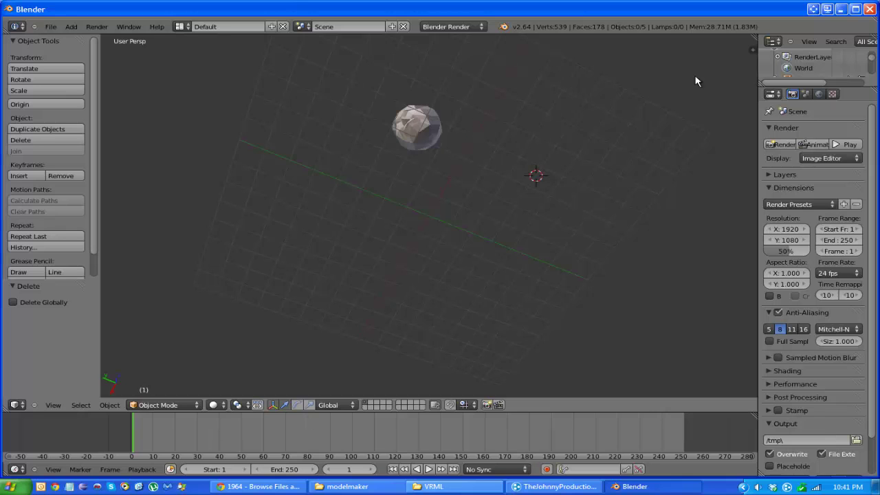
Export the remaining moon model as Wavefront file untitled.obj into C:\VRML
middle_click_drag(481, 63, 317, 33)
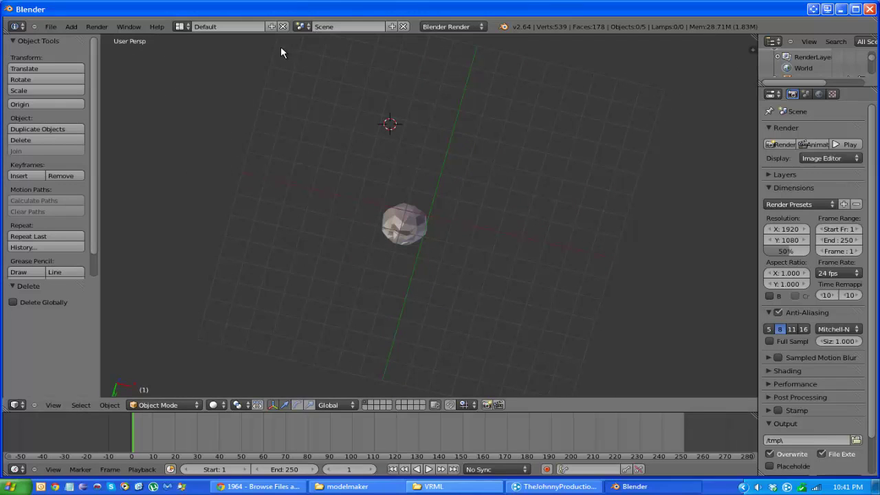
left_click(50, 26)
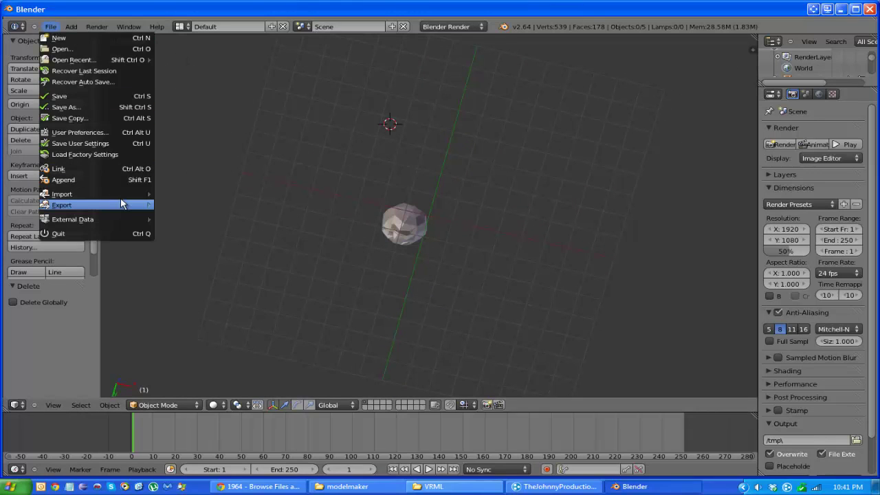
mouse_move(121, 200)
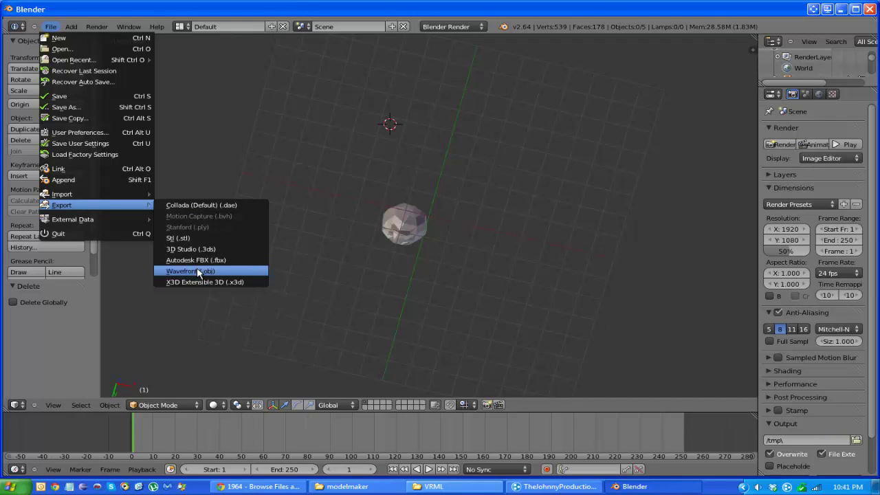
left_click(197, 273)
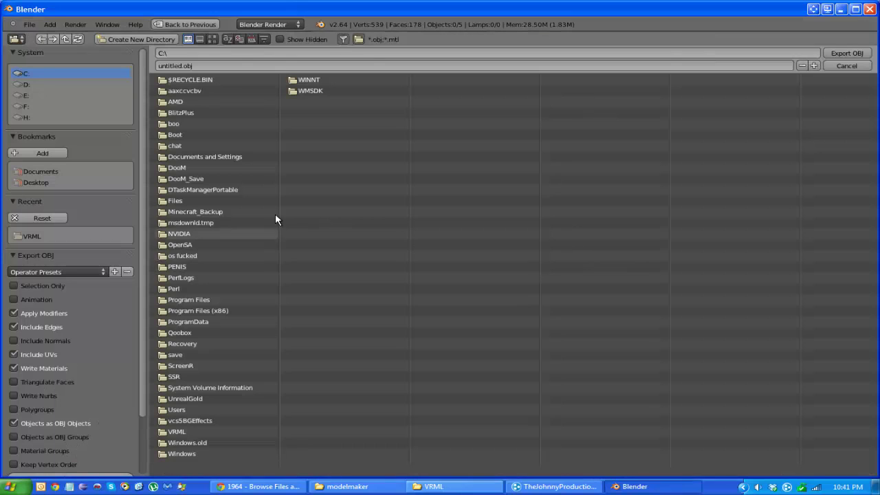
left_click(216, 432)
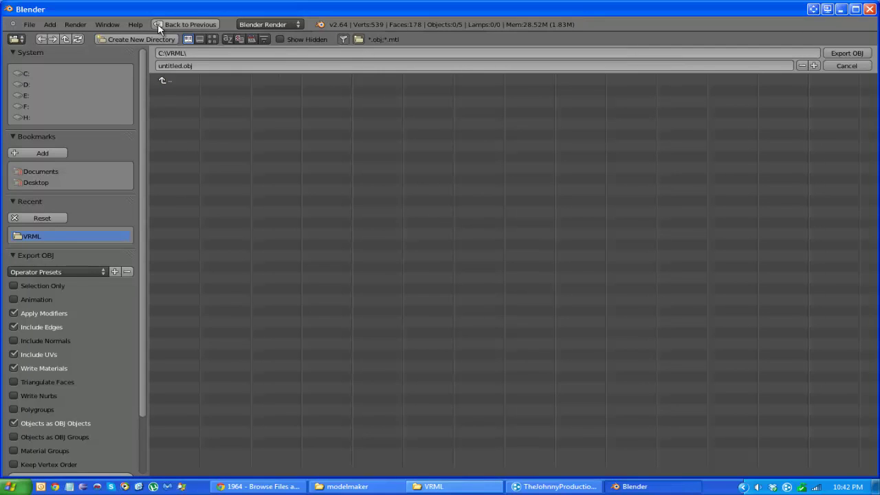
left_click(209, 65)
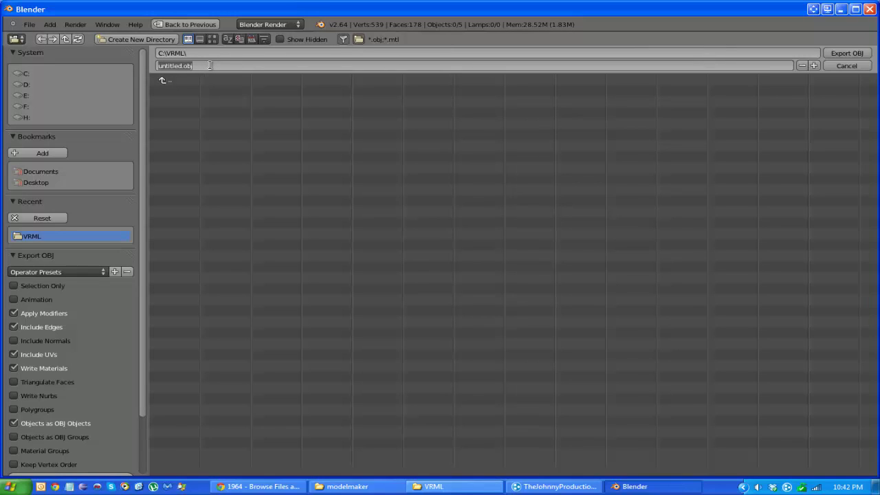
left_click(844, 54)
left_click(855, 53)
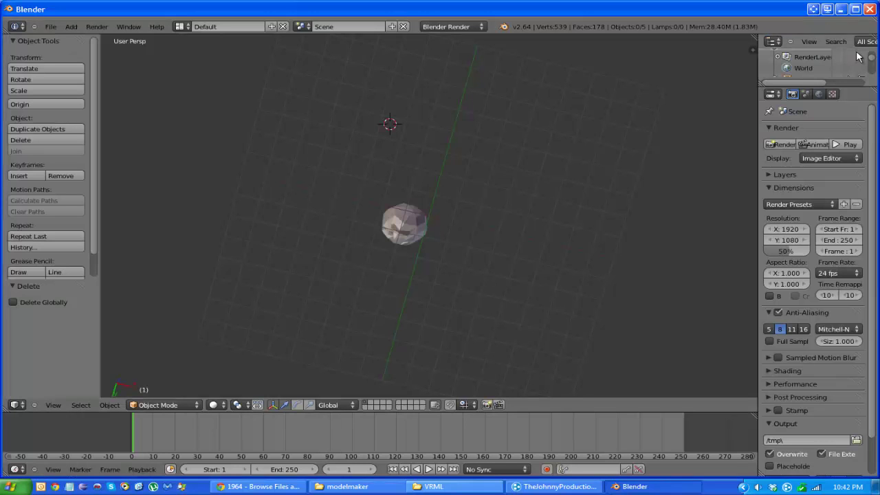
Close Blender and launch MilkShape 3D 1.8.4
left_click(868, 9)
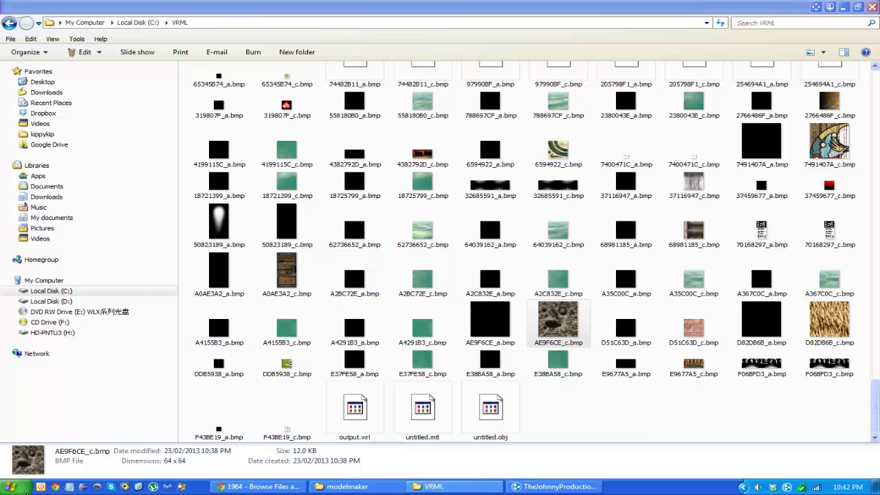
left_click(11, 487)
type("milk")
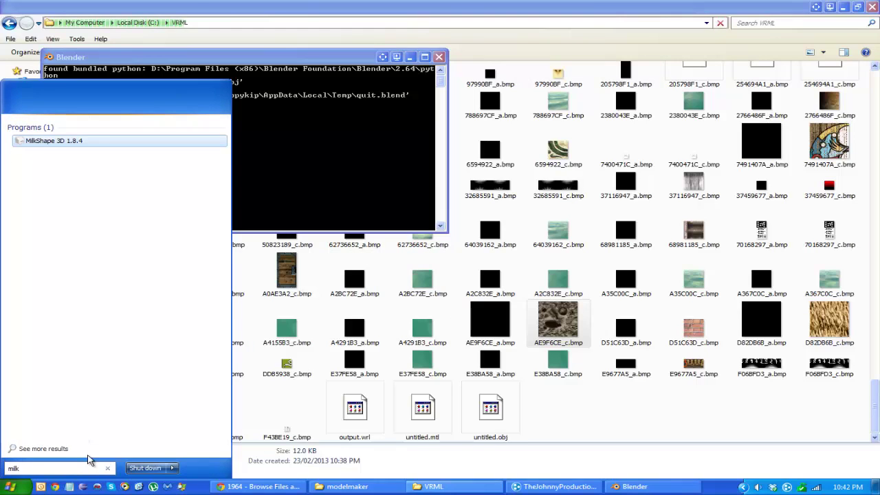
key("Return")
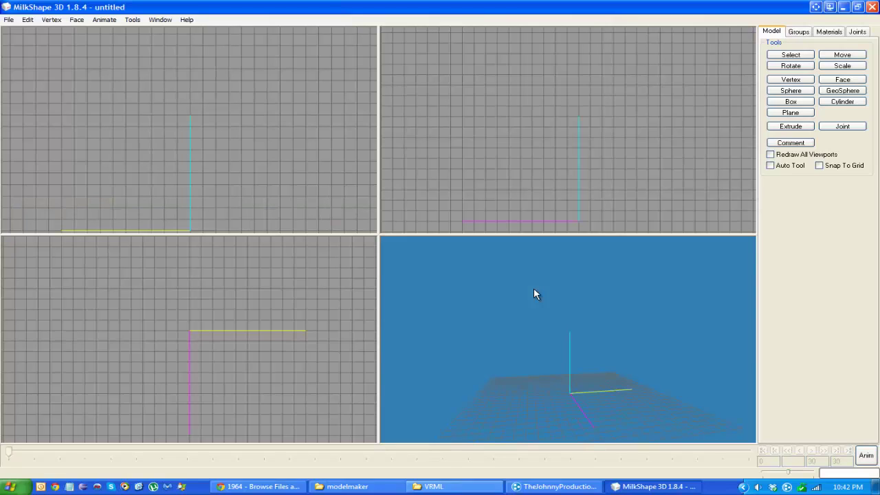
Import untitled.obj from C:\VRML as a Wavefront OBJ model
left_click(9, 19)
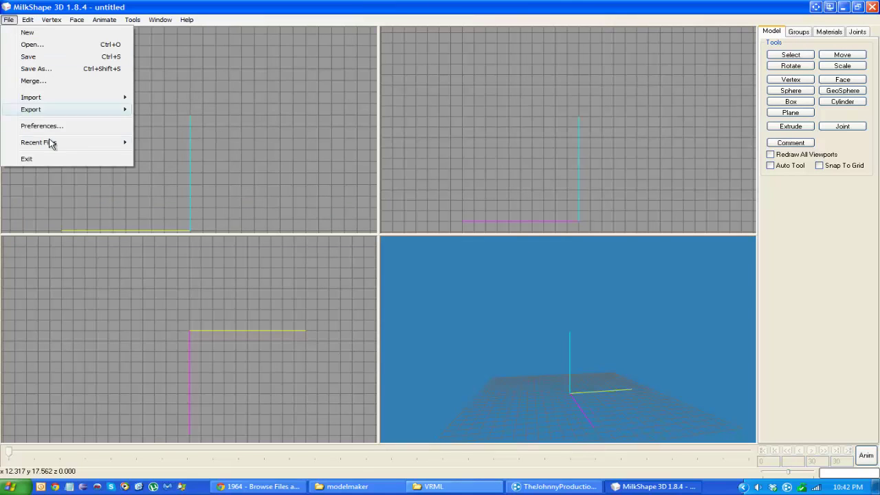
mouse_move(87, 98)
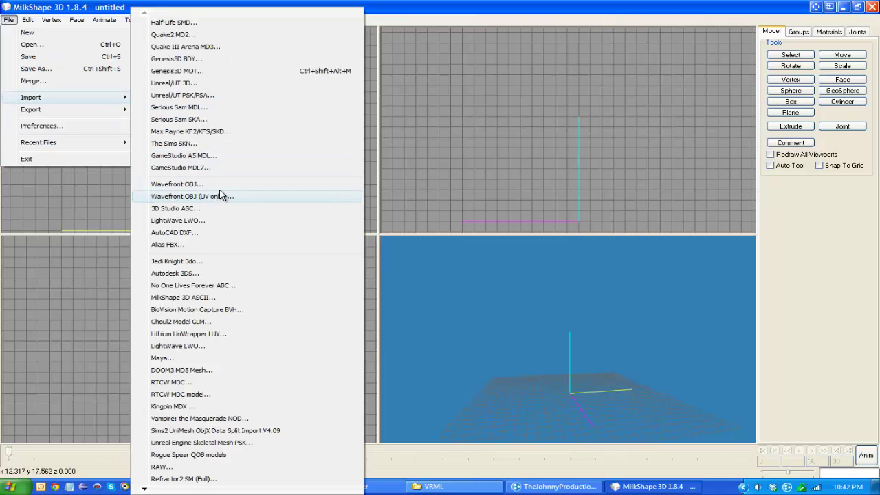
left_click(177, 184)
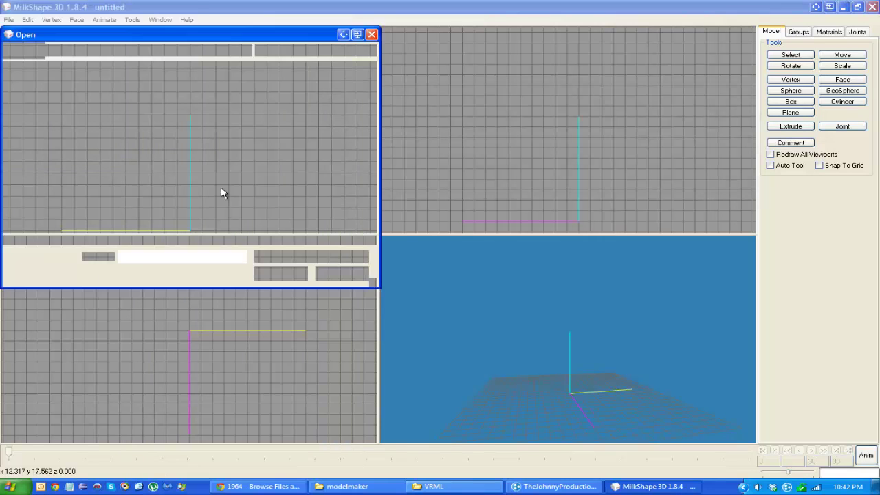
double_click(132, 113)
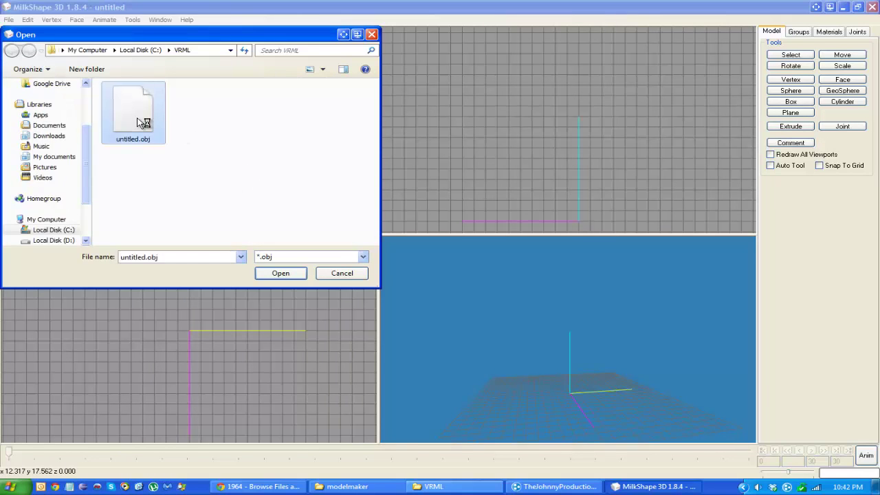
Display the imported moon with its textures in the 3D view and inspect its face
left_click_drag(584, 301, 681, 302)
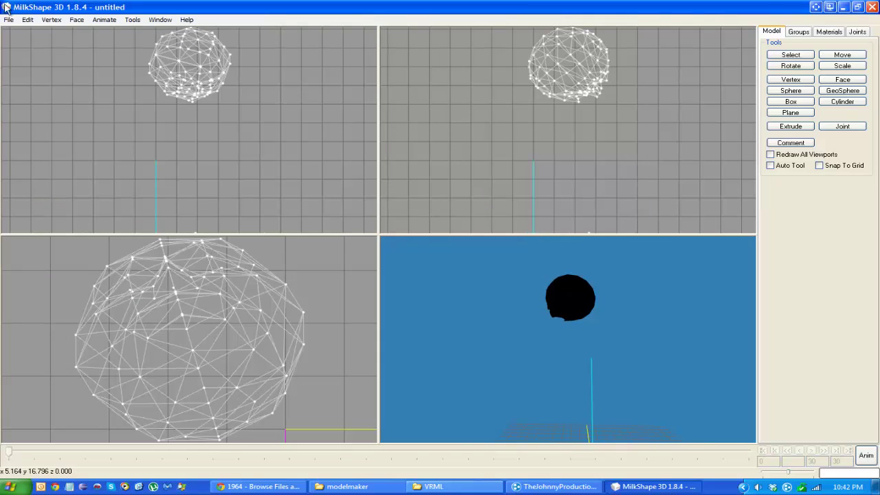
left_click(28, 20)
left_click(61, 177)
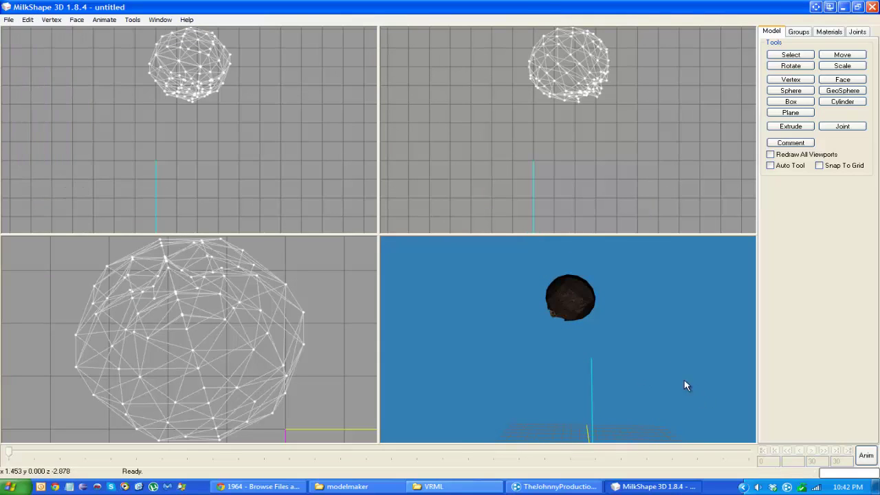
left_click_drag(683, 385, 646, 356)
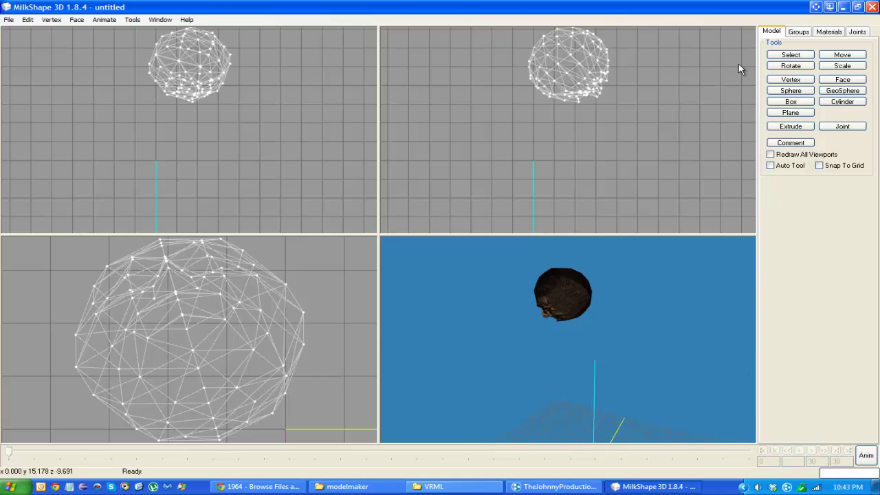
Select the whole moon and scale it by -1.0 on X, Y and Z about its center of mass
left_click(790, 55)
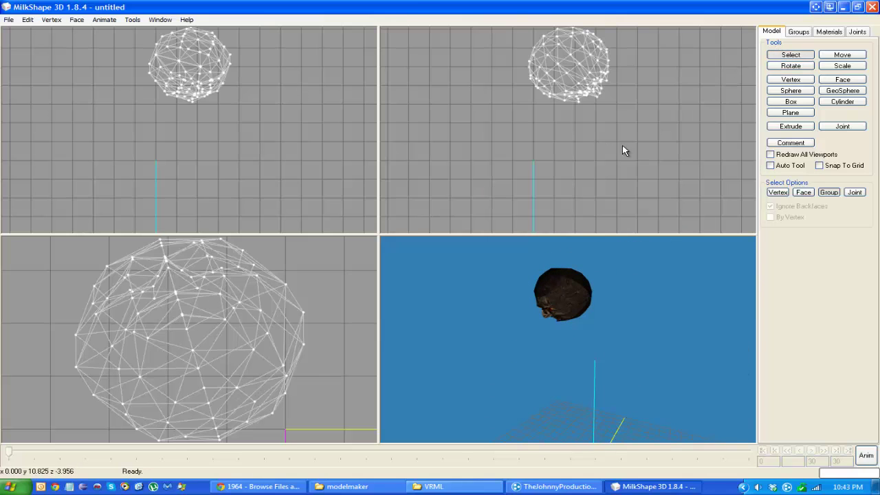
left_click_drag(622, 145, 438, 26)
left_click(851, 66)
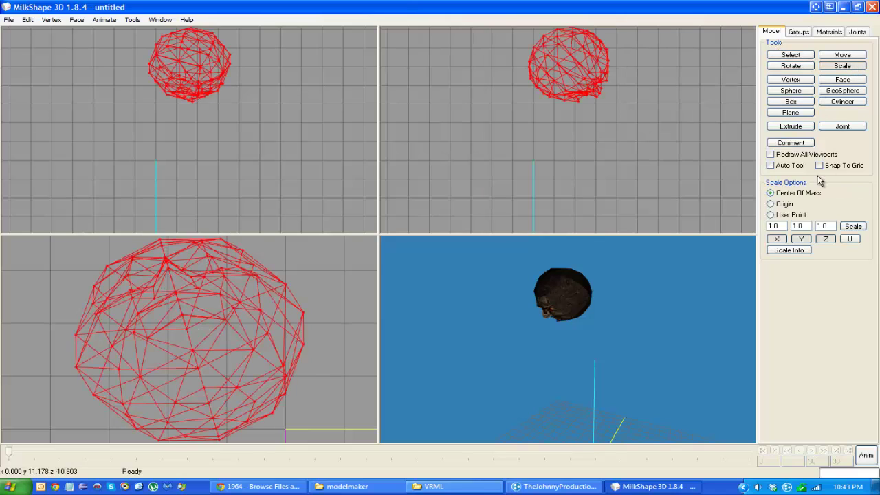
type("-")
left_click(796, 226)
type("--")
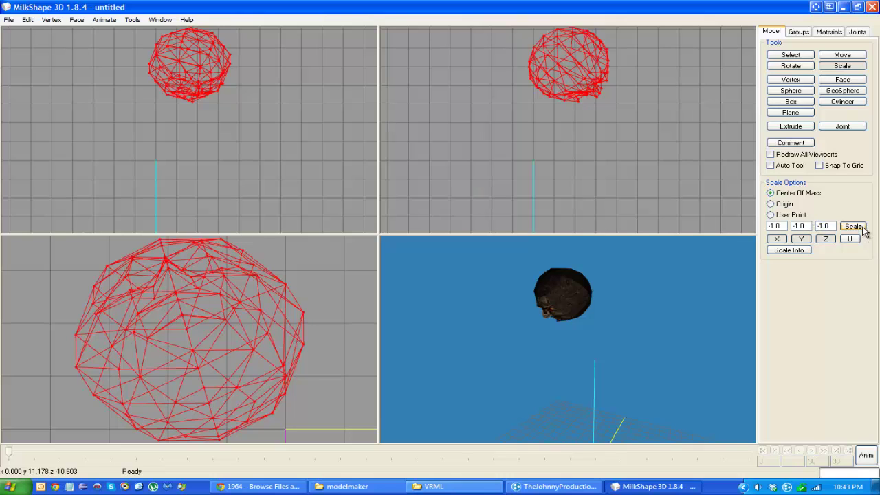
left_click(851, 226)
left_click_drag(675, 308, 451, 323)
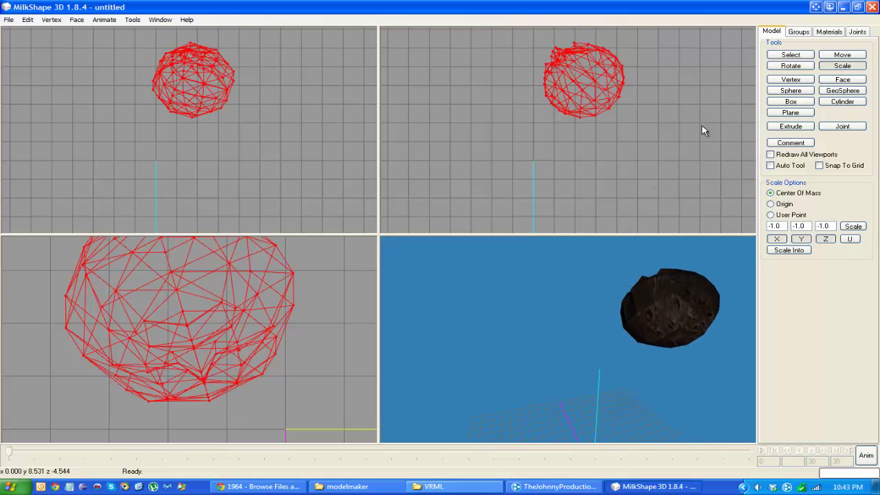
Move the moon down close to the grid origin
left_click_drag(651, 126, 629, 11, "ctrl")
left_click(842, 55)
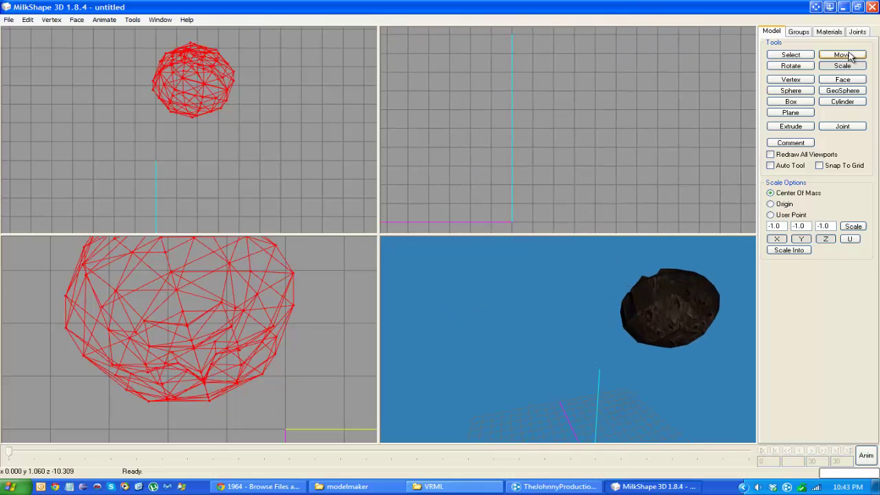
left_click_drag(641, 103, 598, 310)
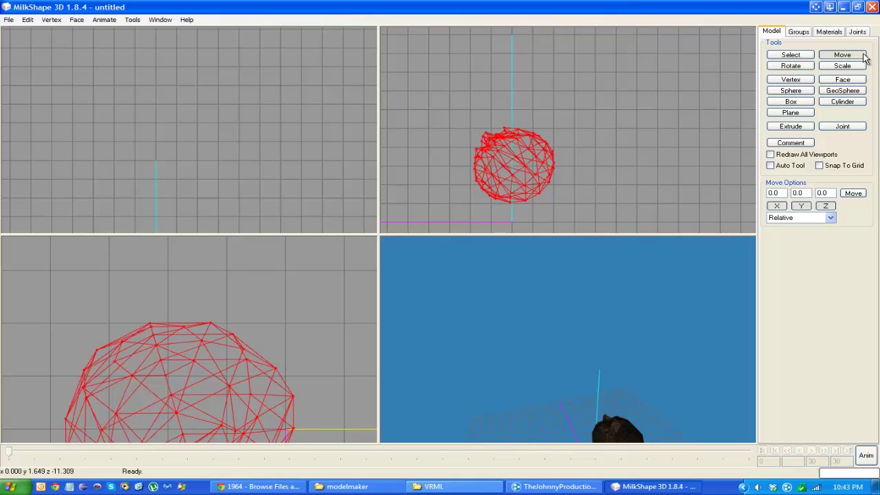
Rotate the moon about its center of mass until it stands upright, facing forward and aligned with the grid axes
left_click(797, 66)
left_click_drag(668, 102, 736, 150)
left_click_drag(587, 173, 534, 318, "ctrl")
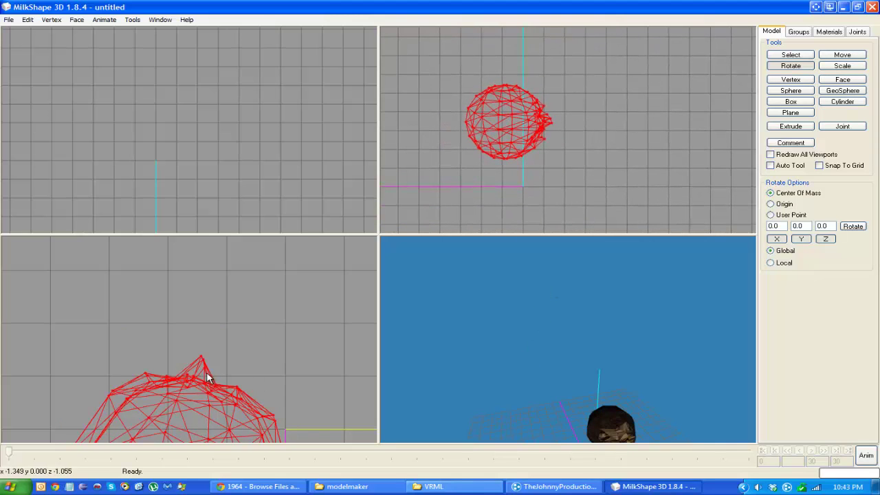
left_click_drag(208, 376, 263, 319, "ctrl")
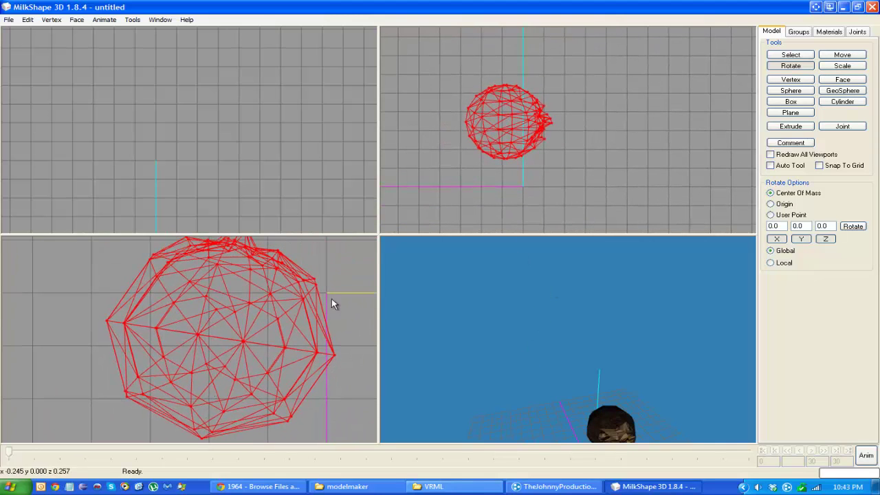
left_click_drag(331, 299, 345, 286)
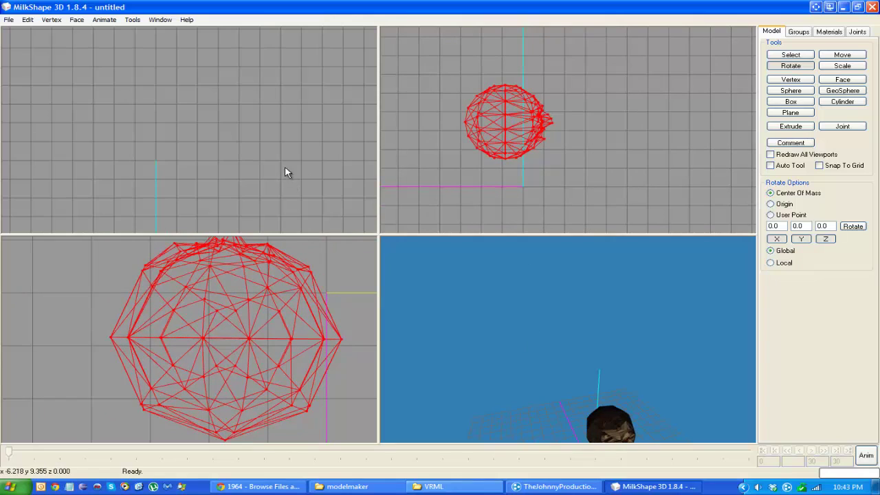
left_click_drag(284, 165, 317, 144, "ctrl")
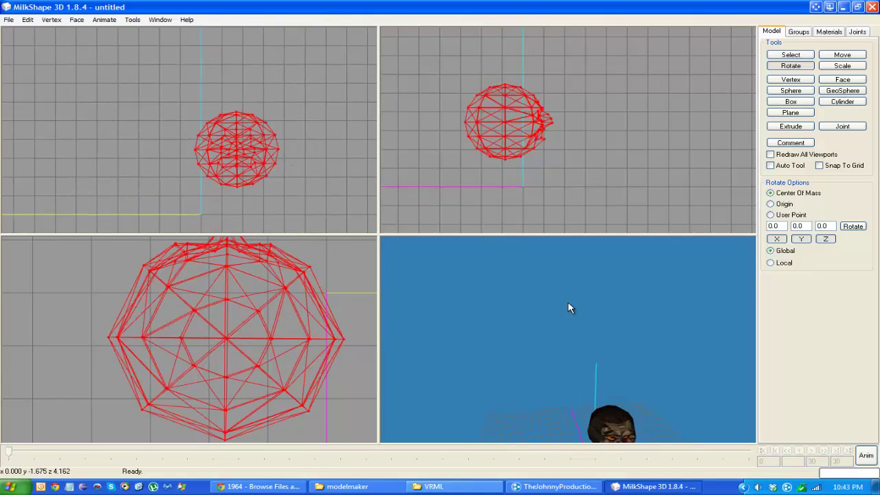
Move the moon onto the ground plane near the vertical axis, check its face up close and deselect it
left_click_drag(556, 297, 574, 358)
left_click(842, 54)
left_click_drag(530, 126, 557, 153)
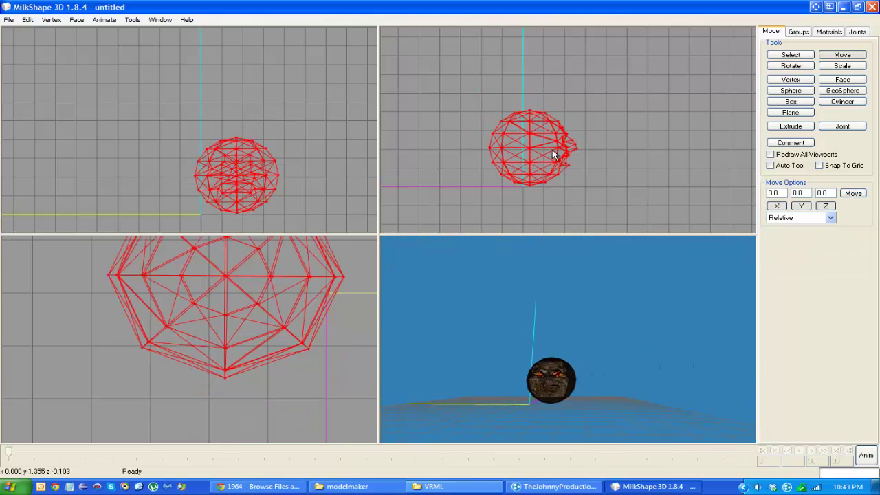
left_click_drag(161, 199, 126, 197)
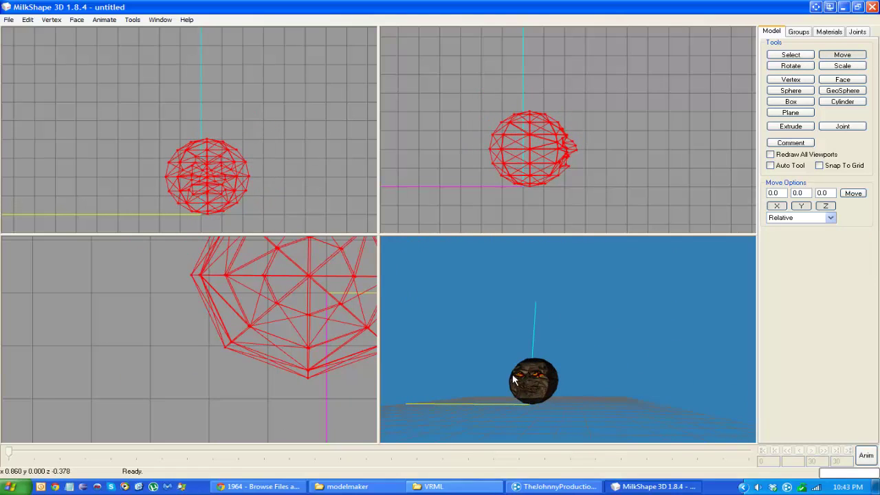
left_click_drag(549, 382, 476, 351)
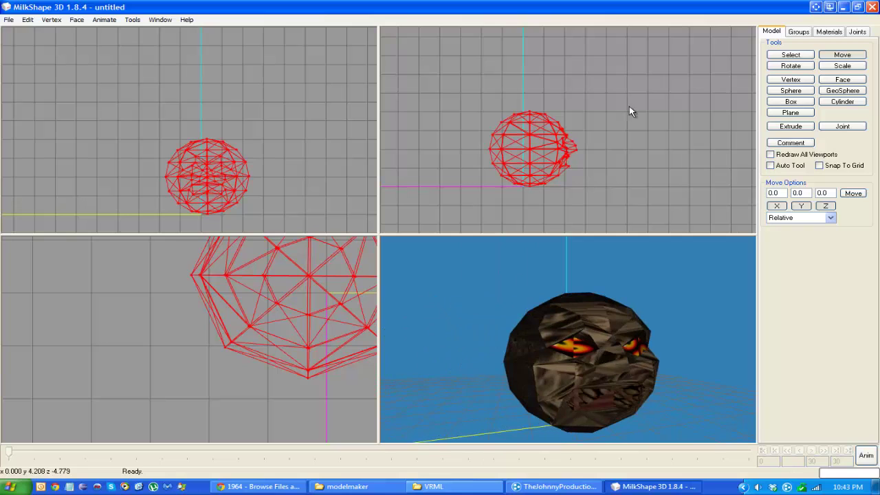
left_click(787, 55)
left_click(706, 161)
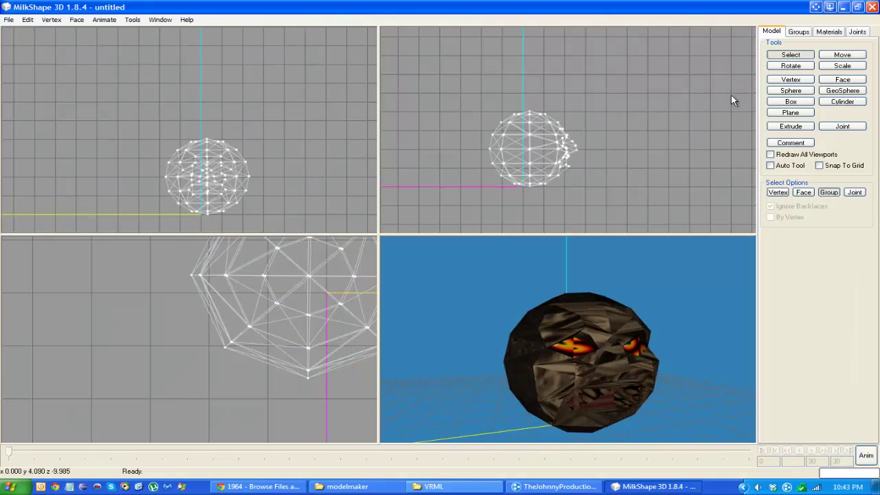
Check the diffuse colours of materials XXX.452 and XXX.453 and compare them with the moon's face
left_click(829, 31)
left_click(779, 51)
left_click(779, 43)
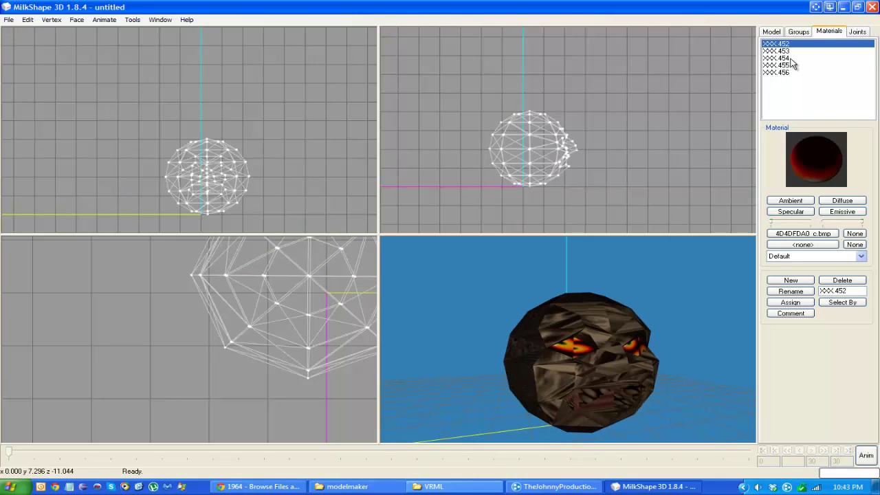
left_click(790, 65)
left_click(797, 44)
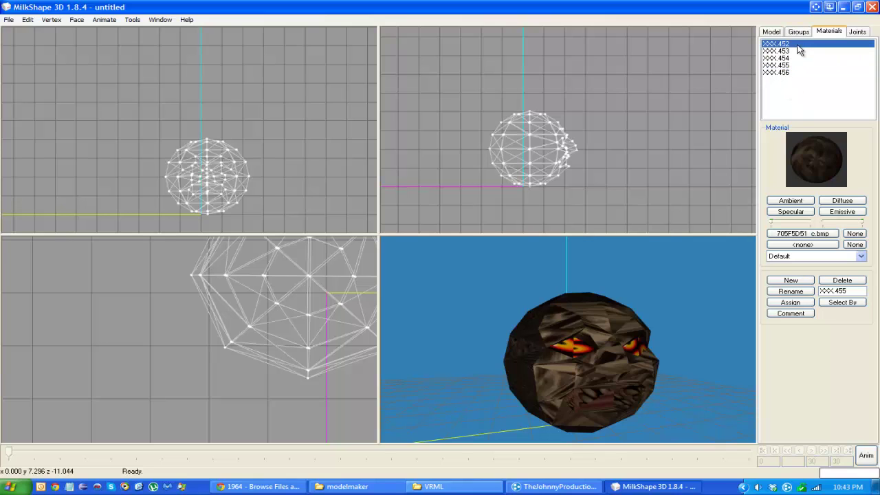
left_click(841, 200)
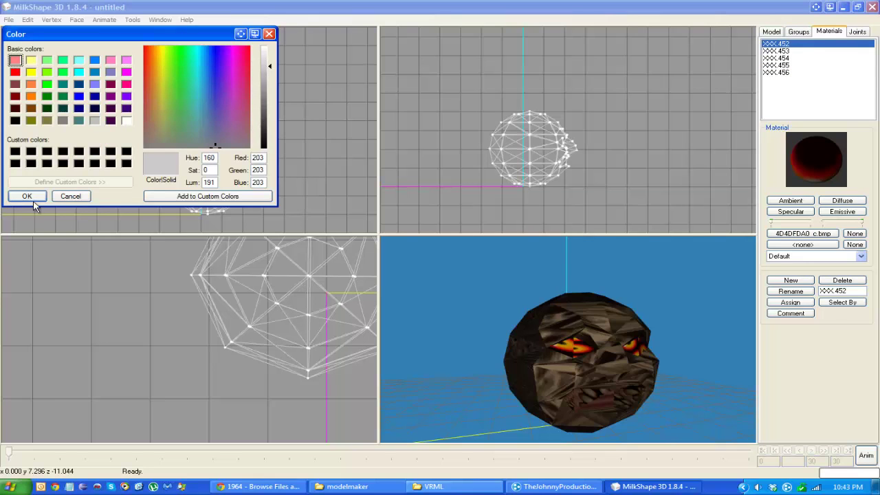
left_click(28, 198)
left_click(775, 51)
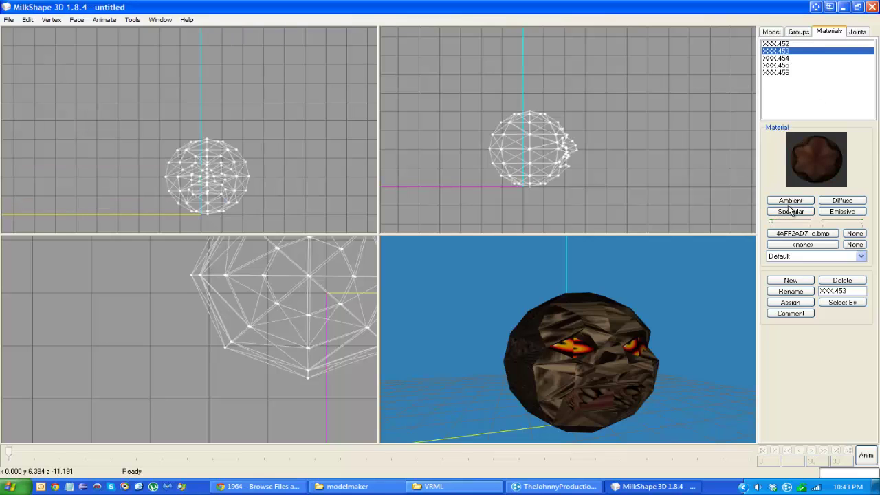
left_click(838, 200)
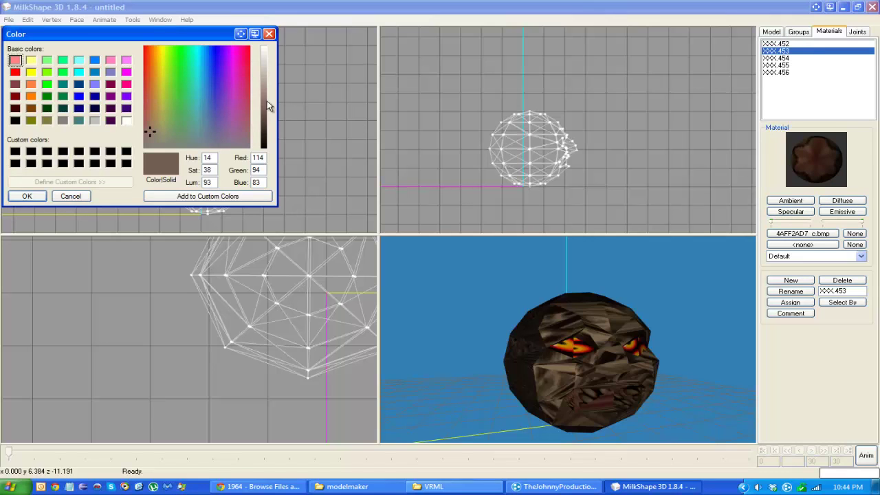
left_click(91, 197)
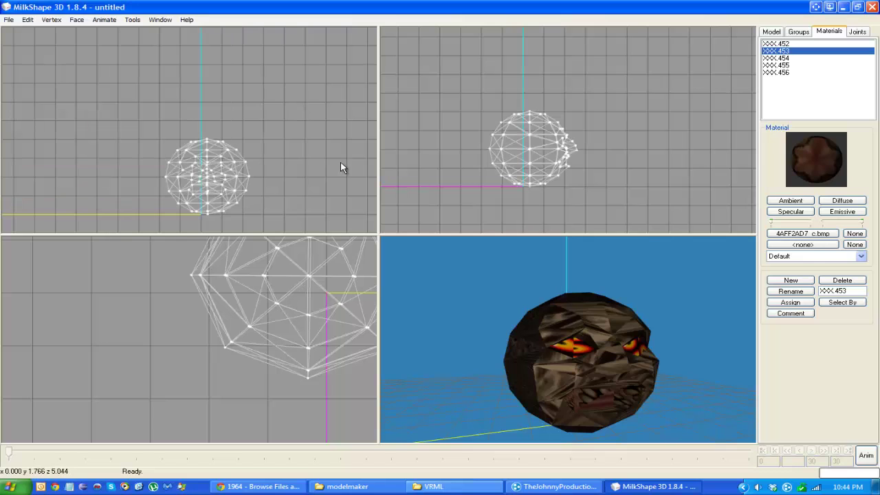
left_click_drag(674, 280, 612, 316)
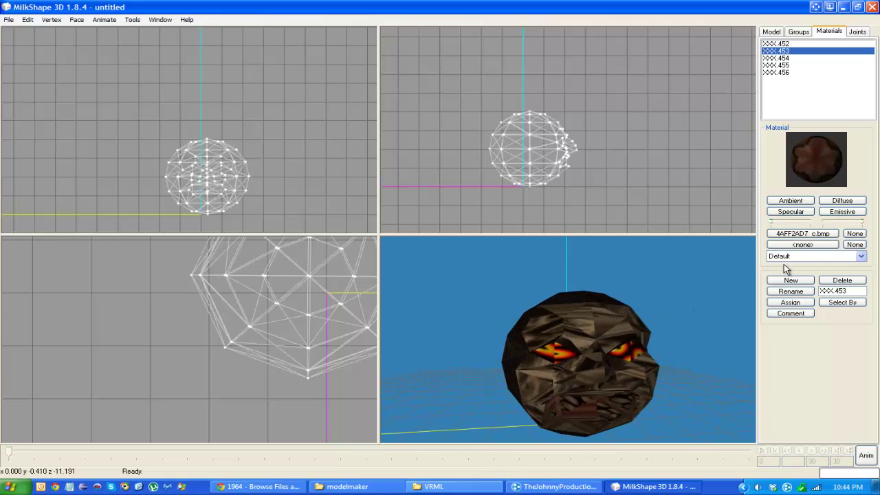
Compare the previews and textures of materials XXX.454, XXX.455 and XXX.456
left_click(795, 73)
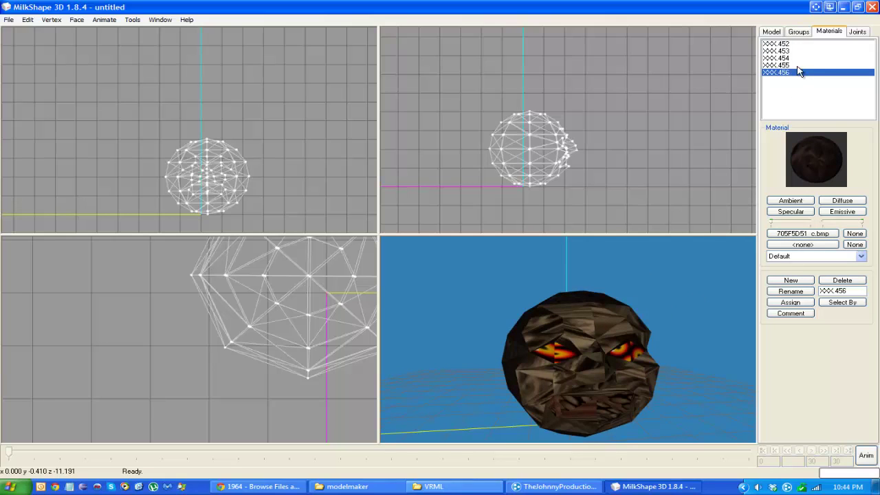
left_click(799, 66)
left_click(801, 58)
left_click(804, 66)
left_click(801, 60)
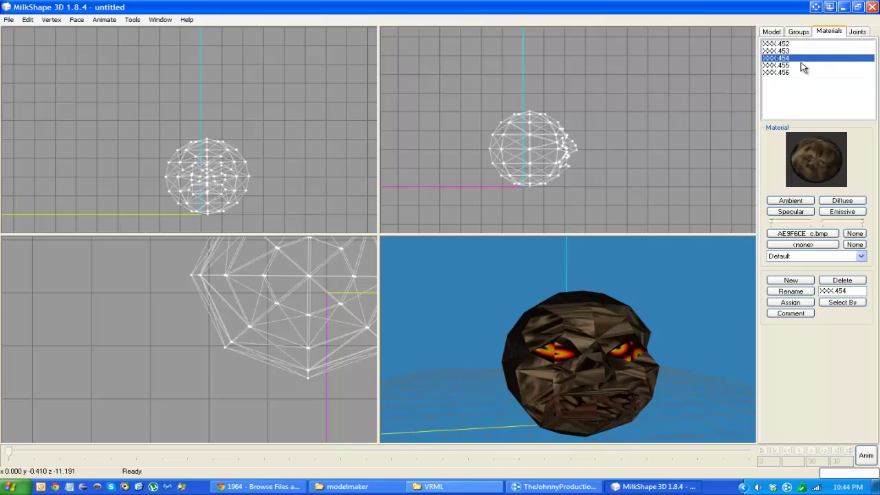
left_click(807, 83)
left_click(802, 66)
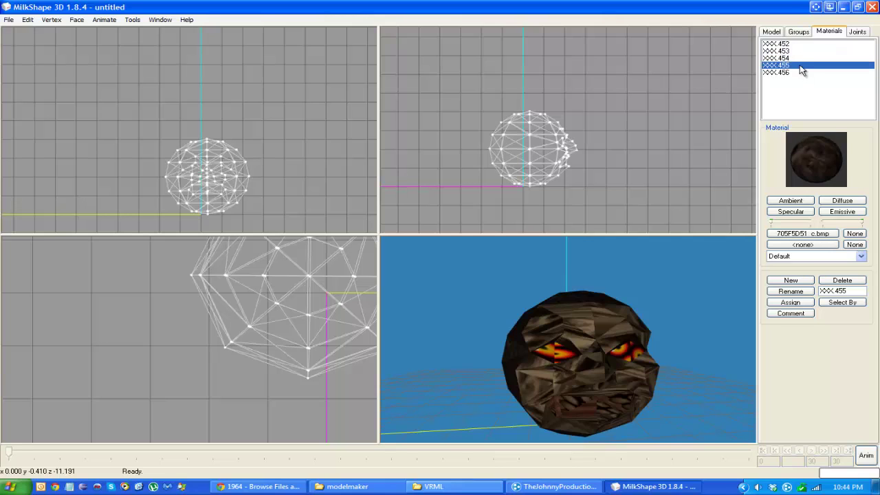
left_click(801, 81)
left_click(800, 66)
Create four new blank materials
left_click(790, 280)
left_click(790, 281)
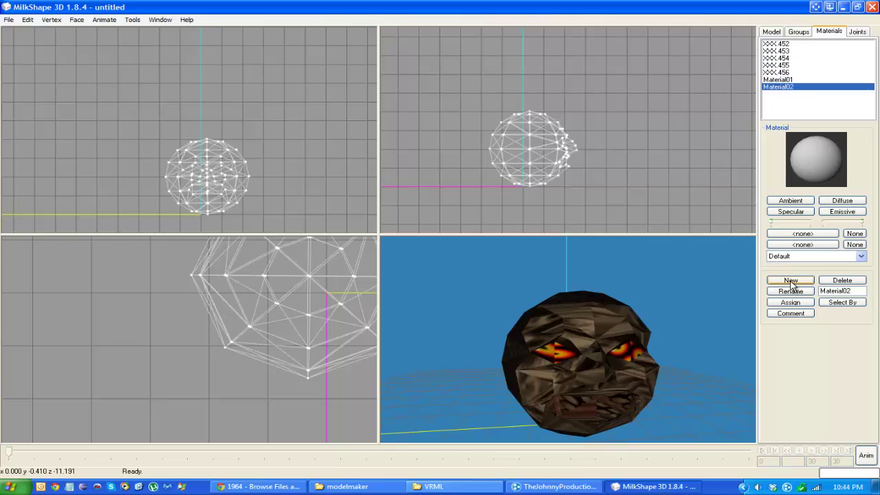
left_click(791, 280)
left_click(790, 280)
Rename Material01 to Body and Material02 to face
left_click(808, 80)
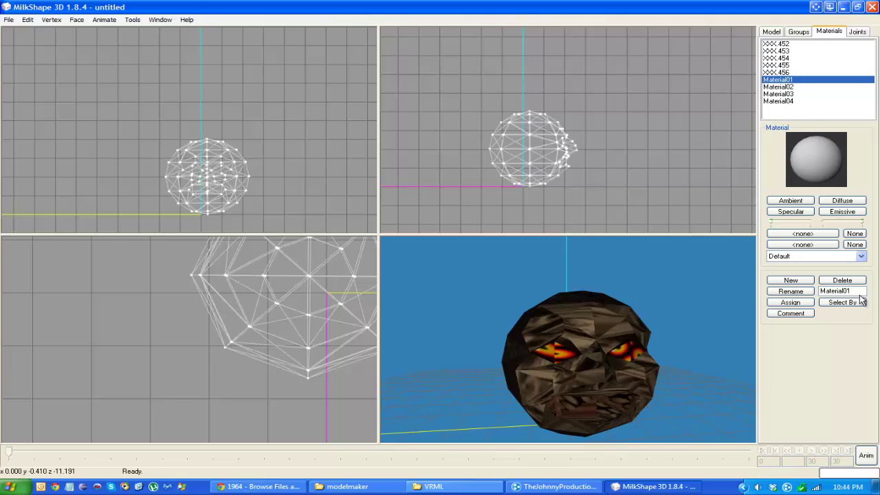
left_click_drag(852, 291, 831, 292)
type("Body")
left_click(791, 291)
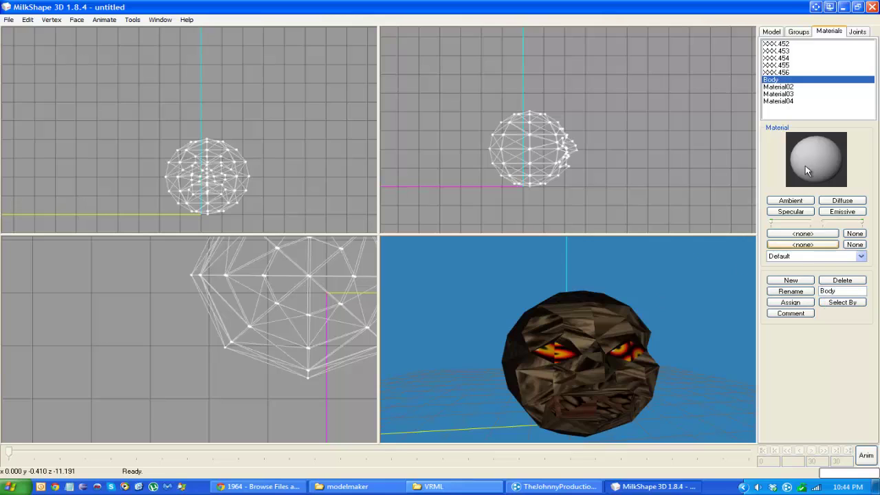
left_click(795, 88)
left_click_drag(860, 291, 821, 291)
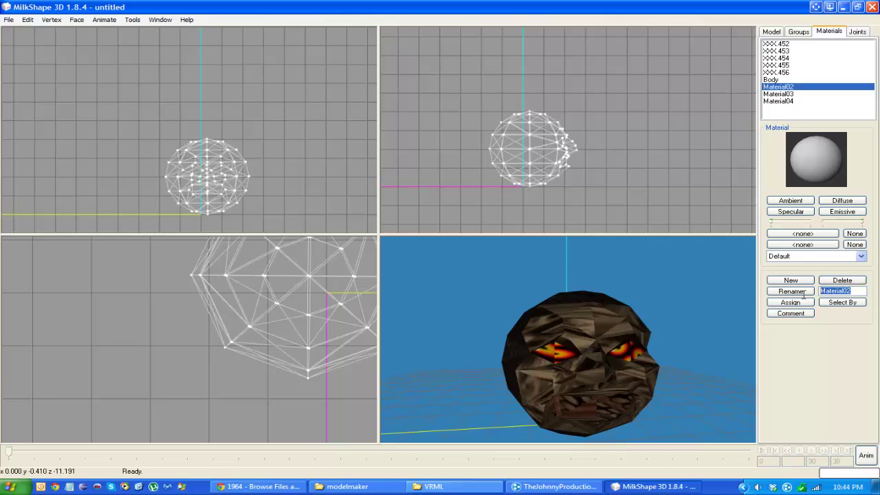
type("face")
left_click(790, 290)
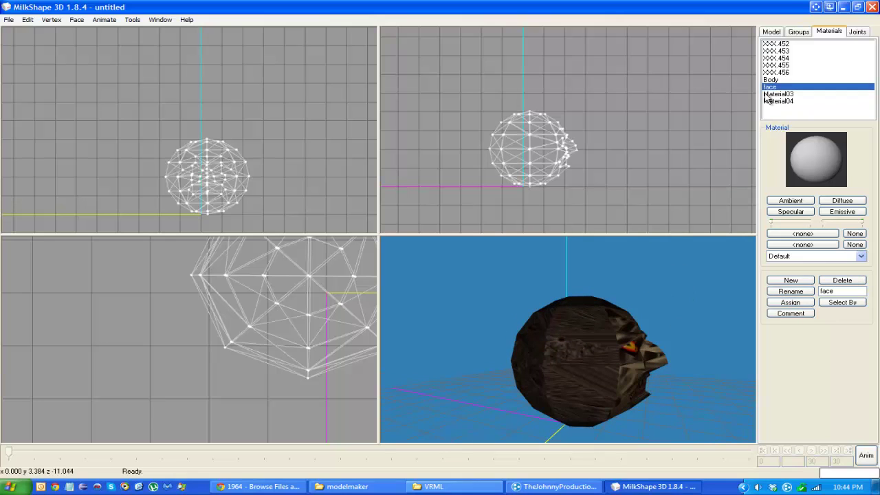
Examine how the moon is grouped by selecting the face part and the cap part in the side view
left_click(783, 32)
left_click_drag(609, 132, 572, 180)
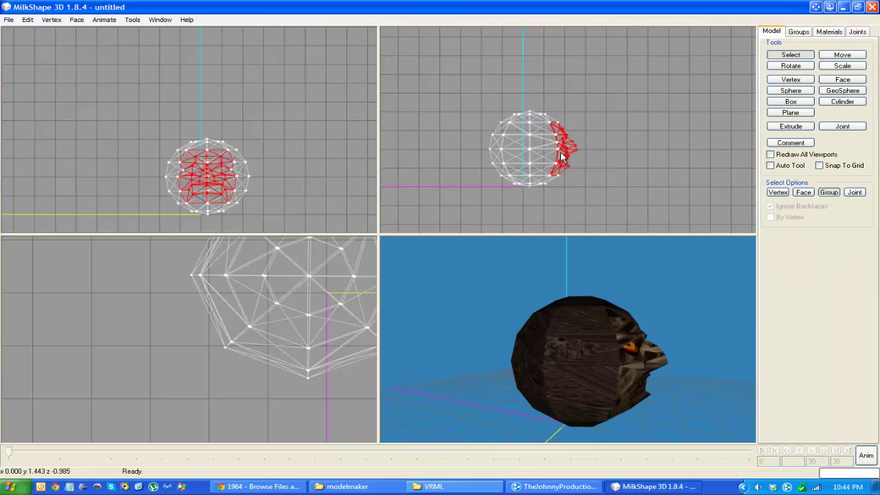
left_click_drag(480, 79, 552, 128)
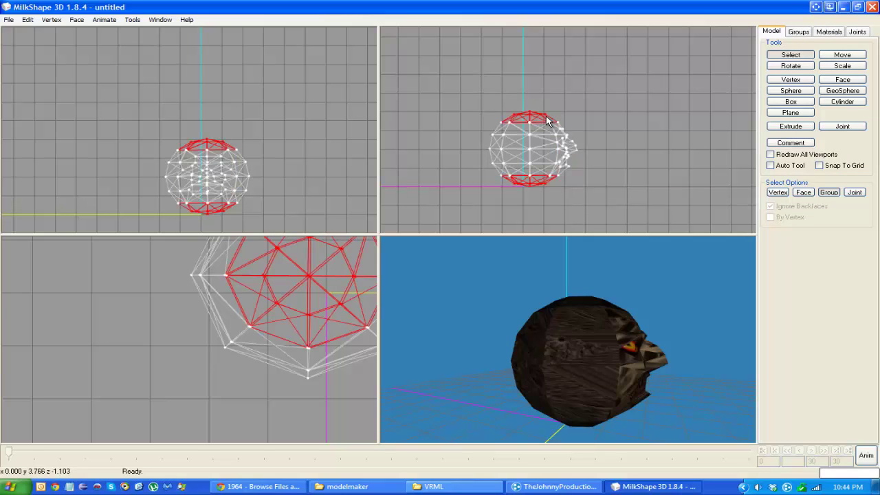
left_click(800, 32)
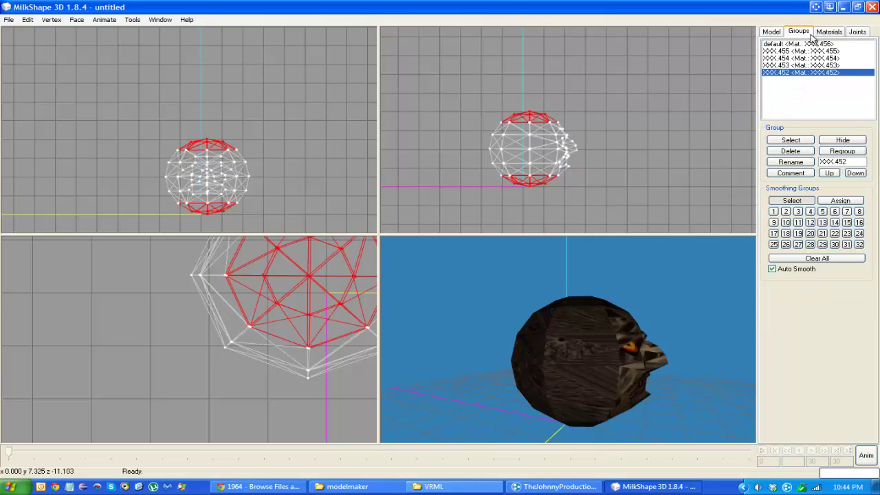
Rename Material03 to eye
left_click(828, 32)
left_click(779, 80)
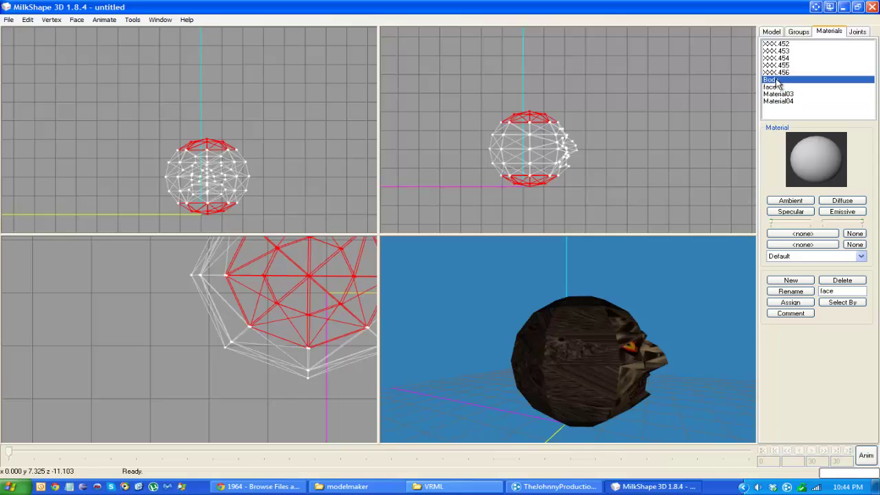
left_click(782, 94)
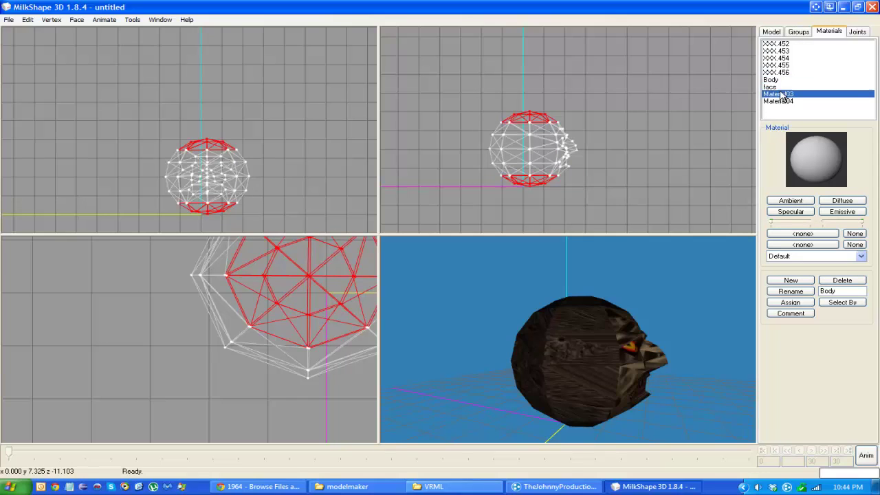
left_click(791, 291)
type("eye")
left_click(782, 290)
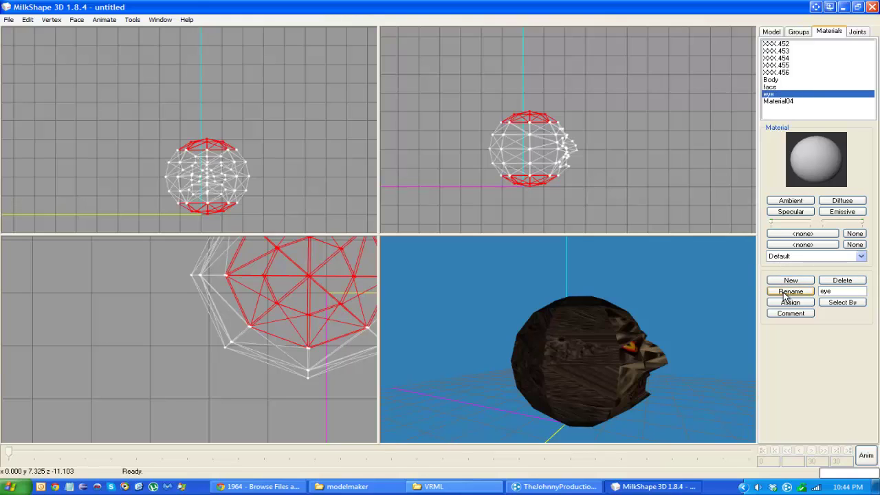
Rename Material04 to mouth
left_click(779, 102)
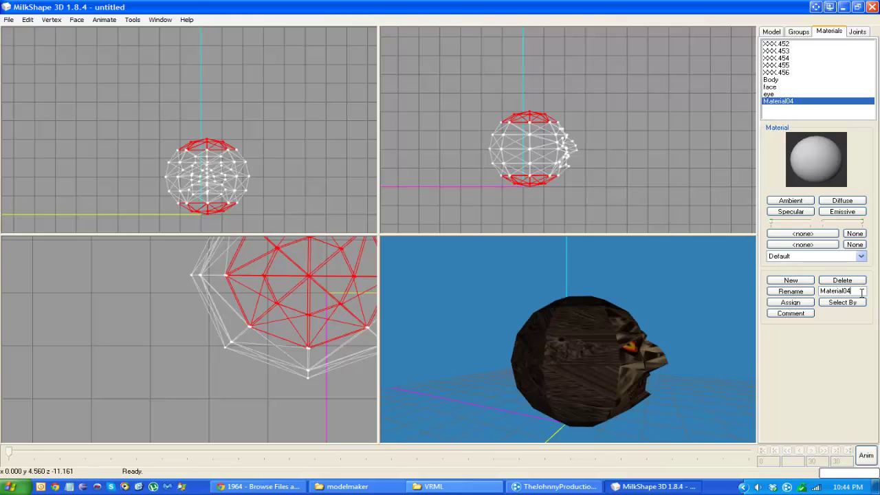
left_click(791, 290)
key("BackSpace")
type("mough")
left_click(791, 291)
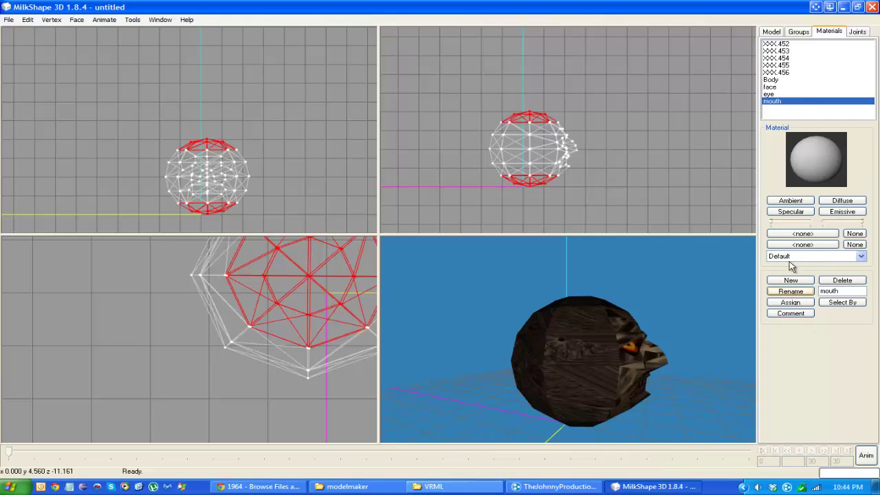
Clear the selection on the moon model and make the mouth material the active one
left_click(777, 79)
left_click_drag(556, 242, 547, 315)
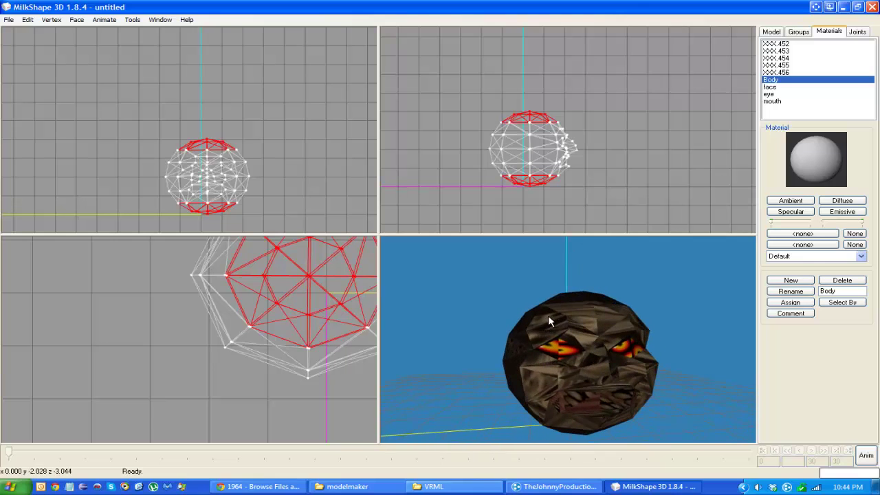
left_click(775, 32)
left_click(691, 111)
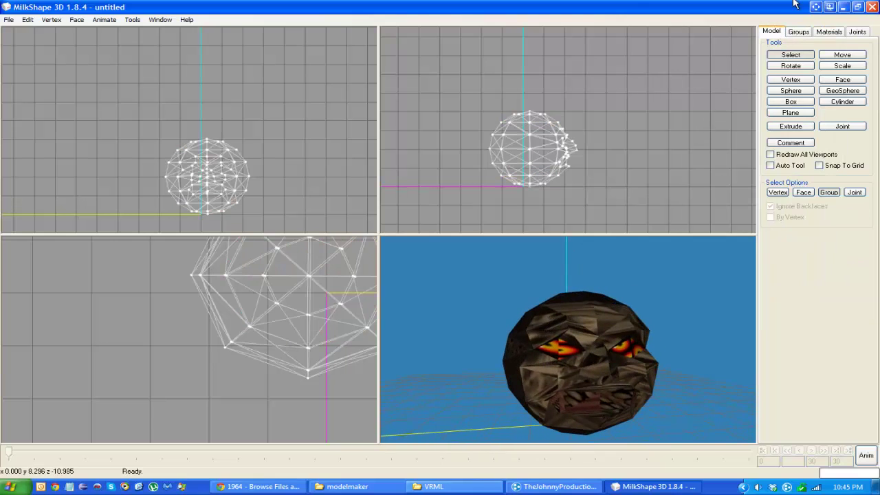
left_click(830, 32)
left_click(788, 96)
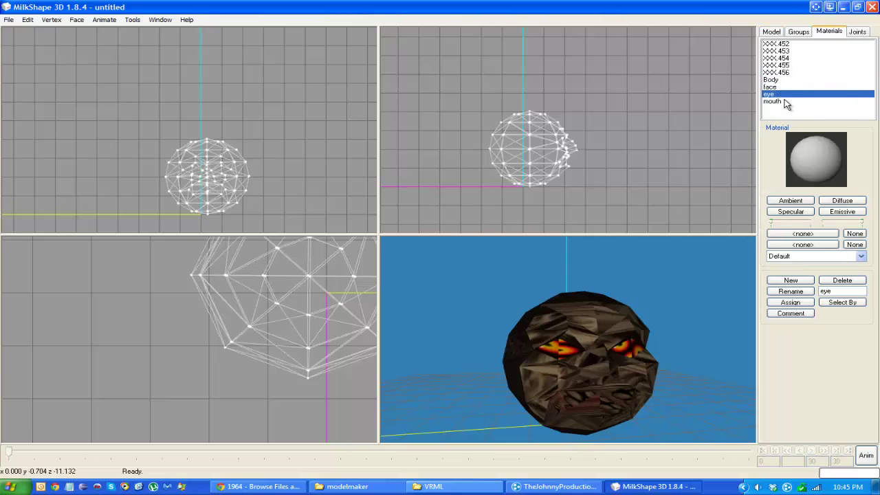
left_click(787, 102)
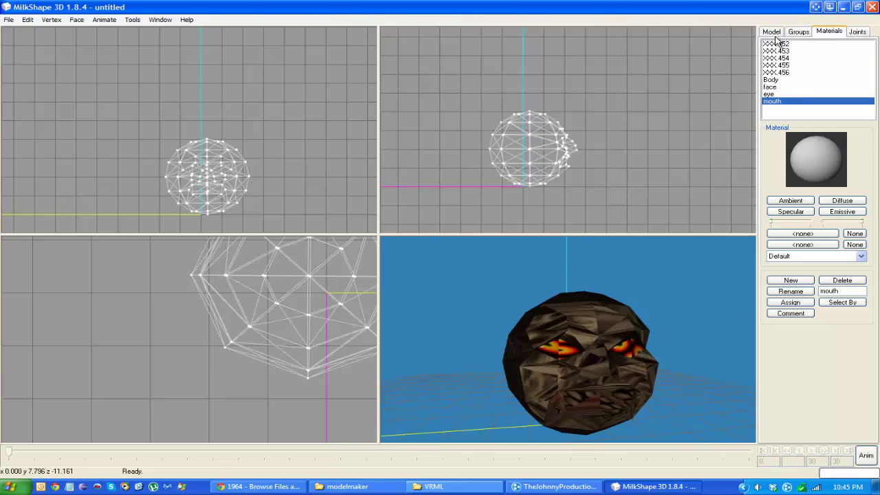
Hide the default, XXX.455 and XXX.454 groups, leaving only the eyes and mouth displayed
left_click(797, 32)
left_click(795, 44)
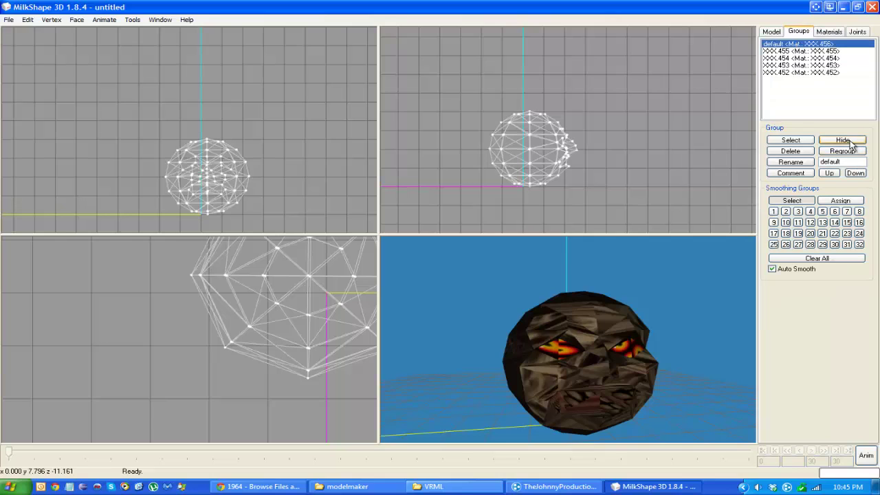
left_click(849, 141)
left_click(818, 52)
left_click(840, 141)
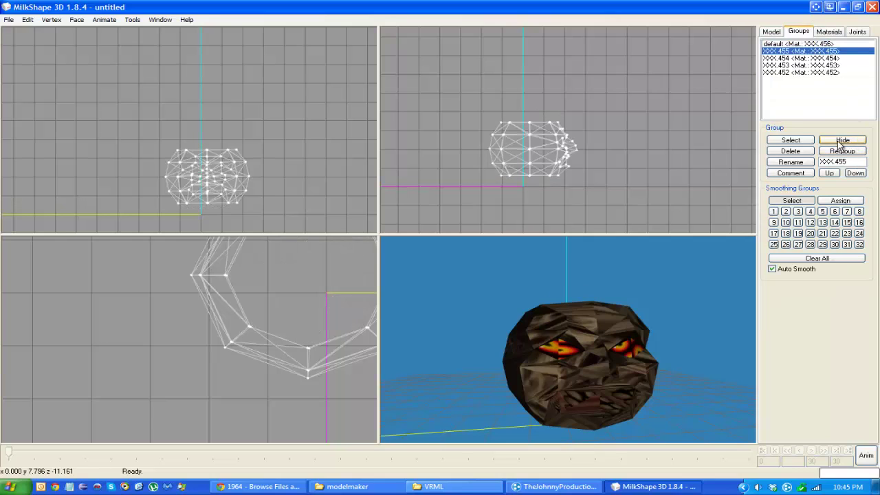
left_click(818, 59)
left_click(844, 140)
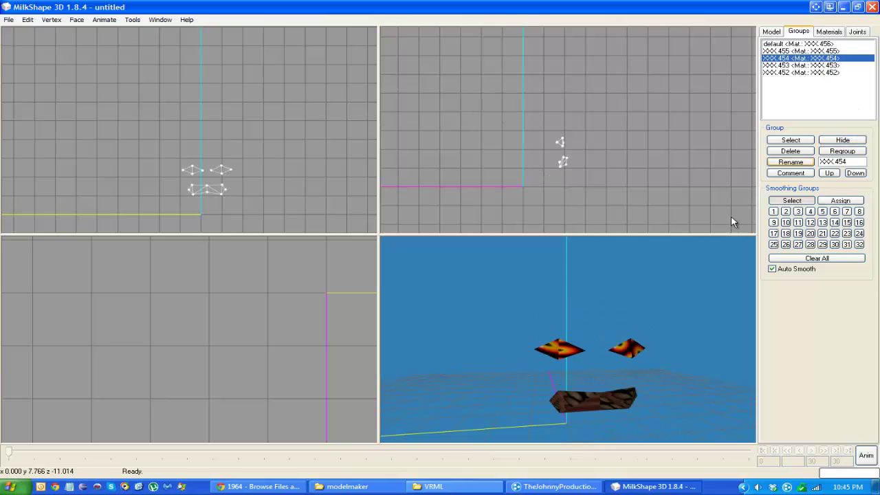
Select the mouth part in the front view and open the Texture Coordinate Editor
left_click_drag(719, 245, 698, 261)
left_click(771, 32)
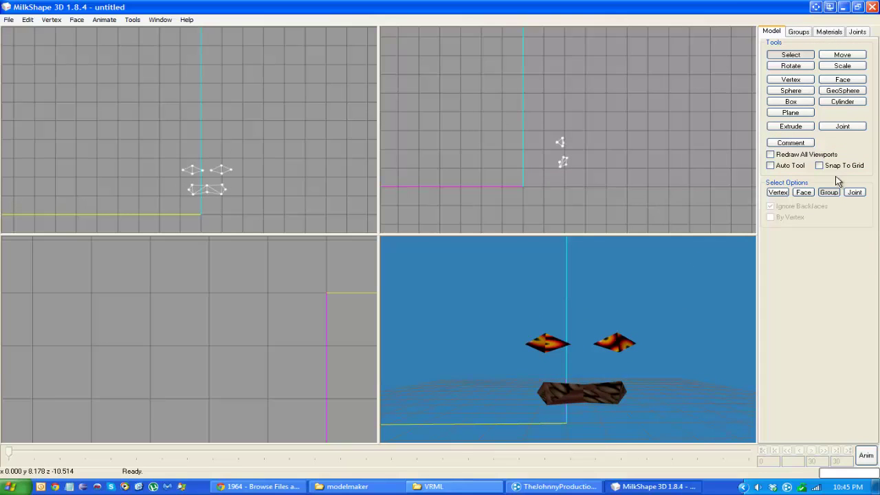
left_click_drag(275, 206, 166, 183)
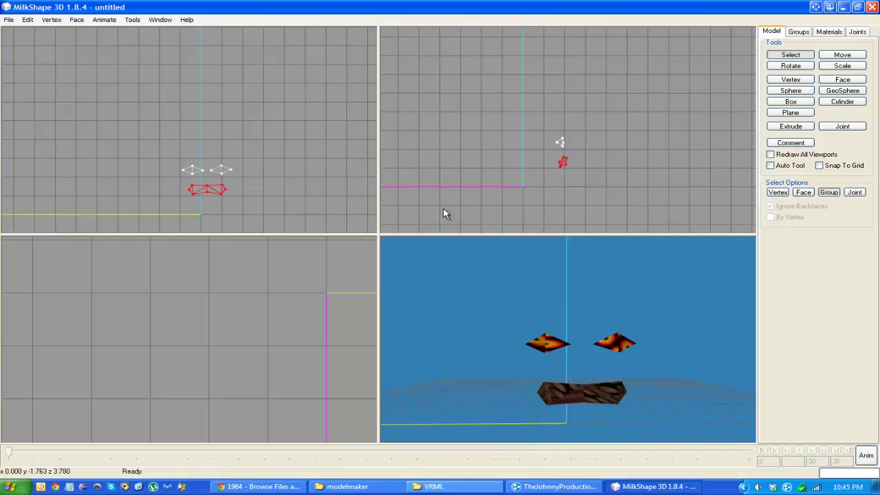
left_click(161, 21)
left_click(180, 61)
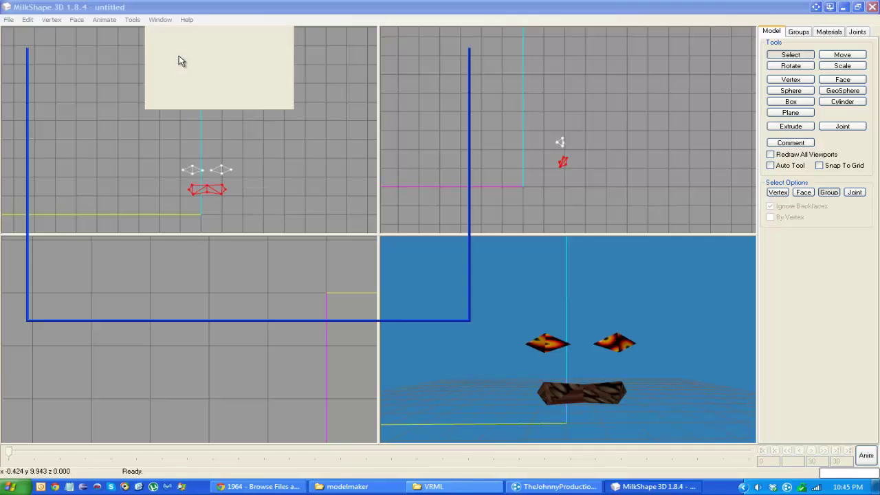
Start choosing a texture for the mouth material and look through the VRML folder's bitmaps for the mouth image
left_click(829, 32)
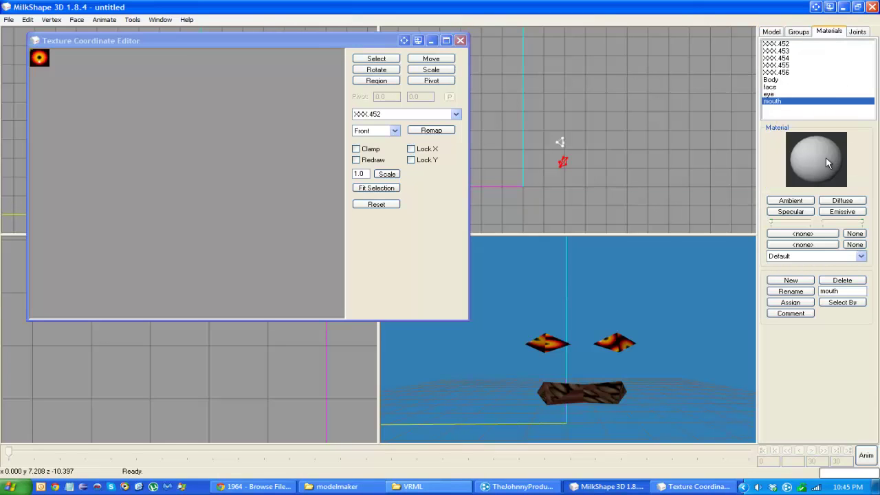
left_click(823, 235)
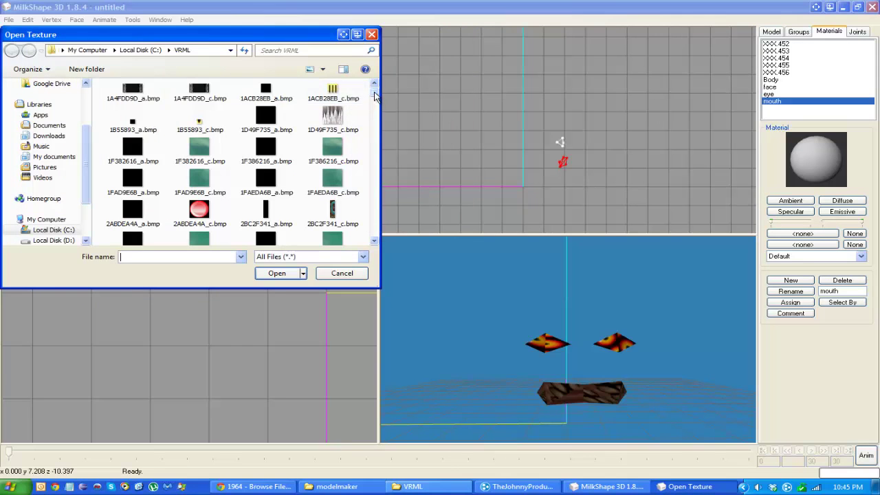
left_click_drag(375, 96, 379, 234)
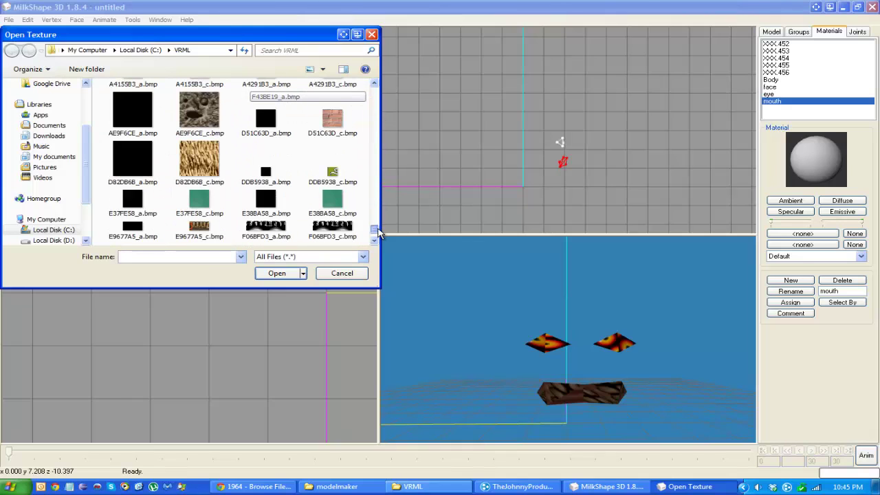
left_click(206, 112)
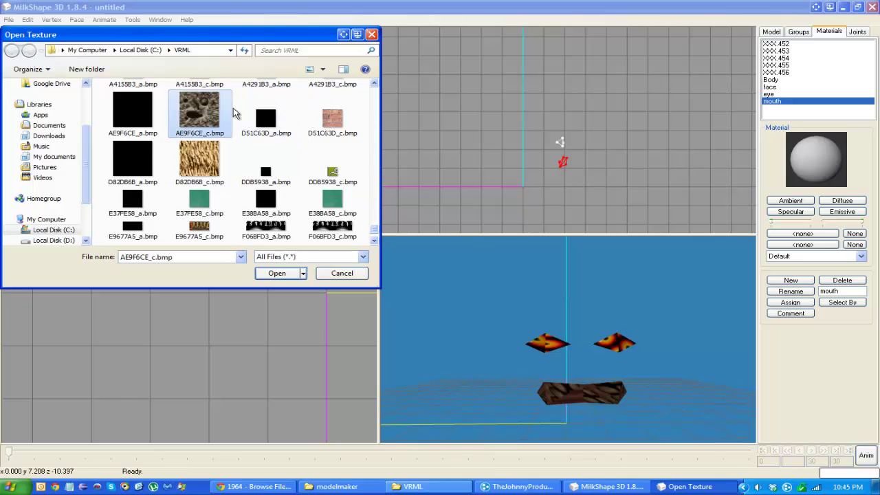
scroll(341, 147, "down", 3)
scroll(334, 141, "up", 5)
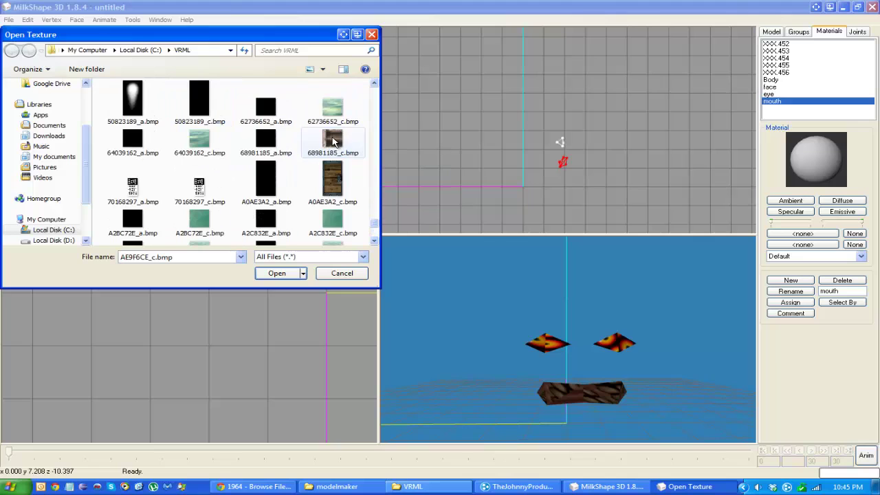
scroll(333, 148, "up", 1)
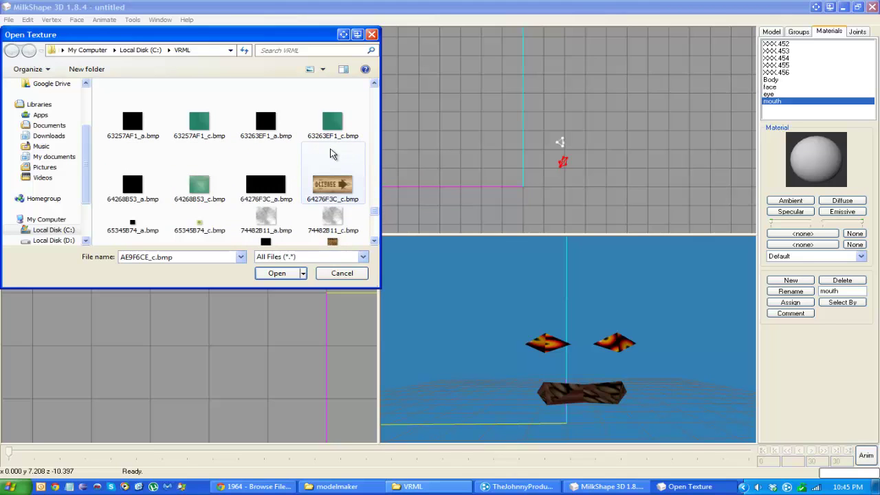
scroll(331, 156, "up", 5)
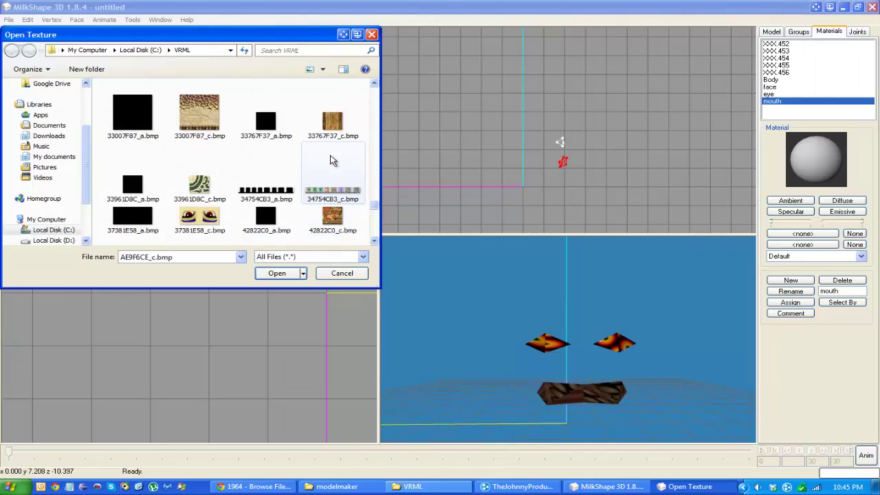
scroll(332, 165, "up", 5)
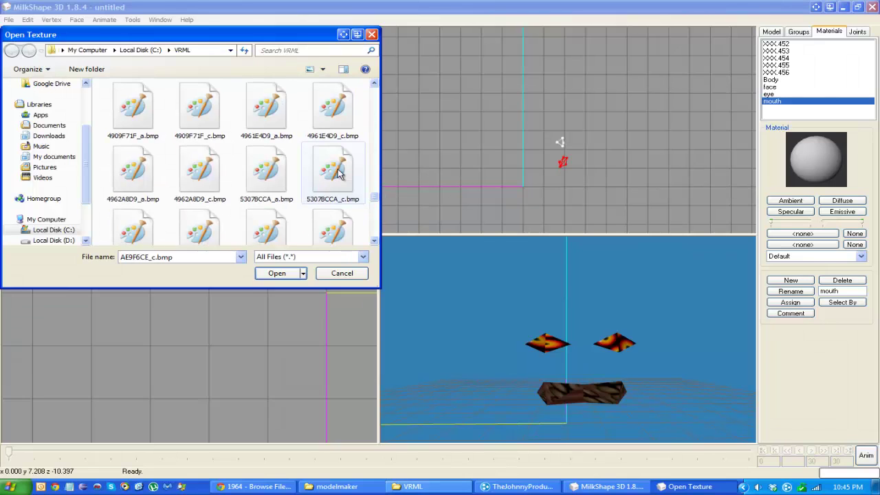
scroll(336, 175, "up", 1)
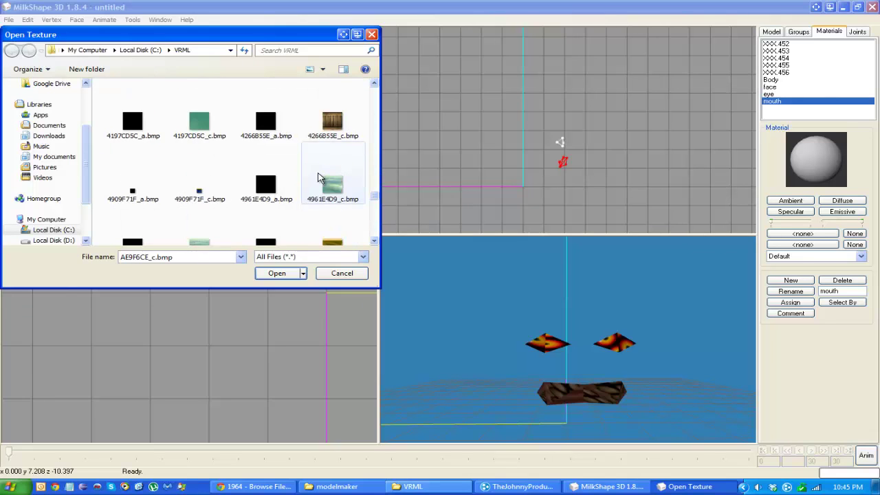
scroll(319, 176, "up", 5)
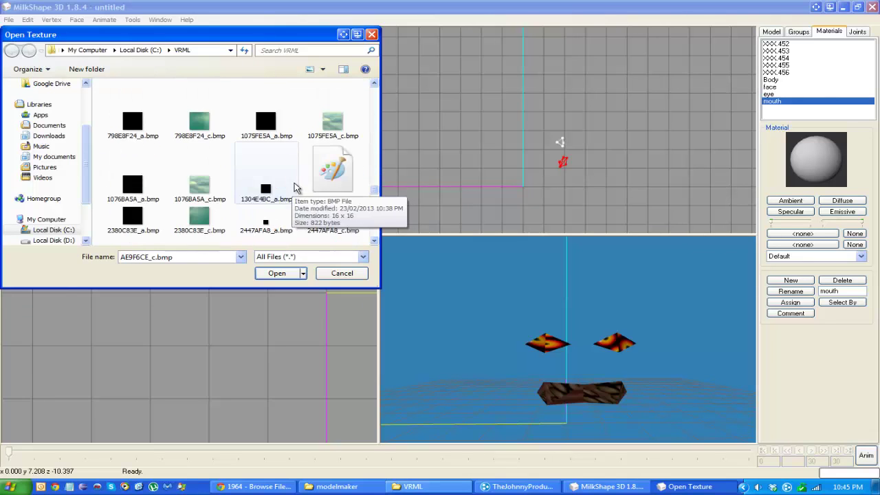
scroll(313, 172, "up", 3)
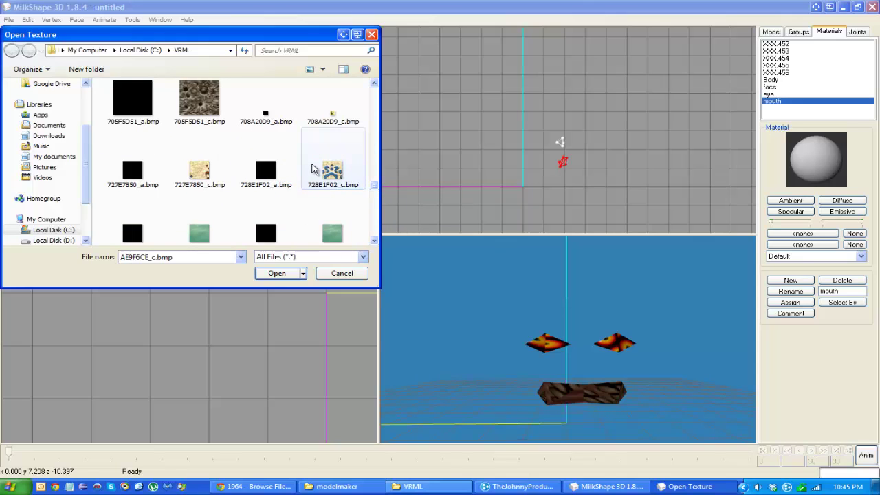
scroll(313, 169, "up", 5)
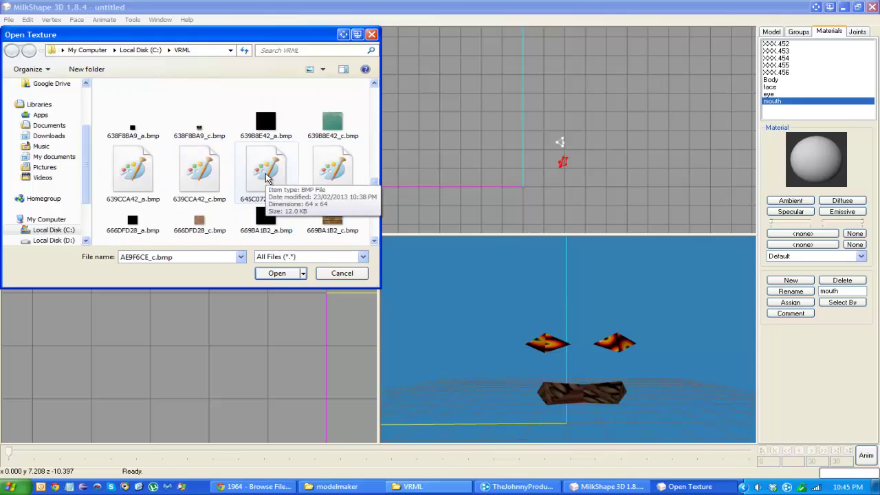
scroll(268, 178, "up", 3)
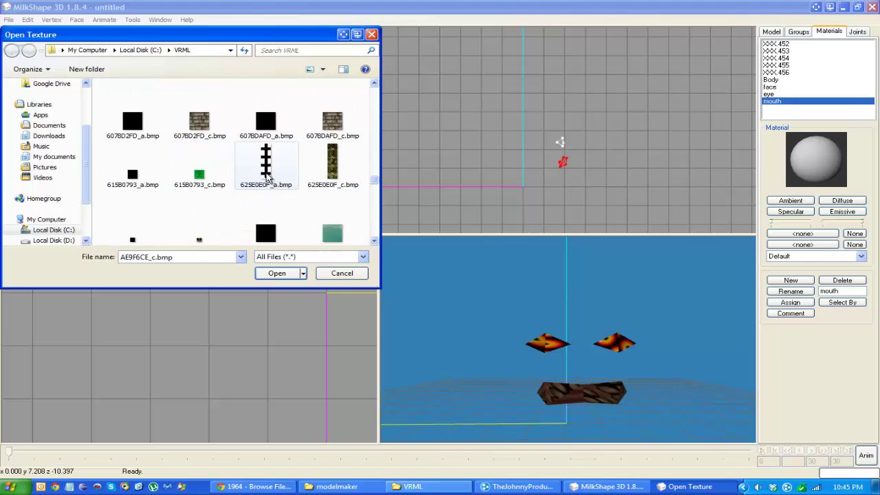
scroll(268, 177, "up", 3)
scroll(255, 179, "up", 3)
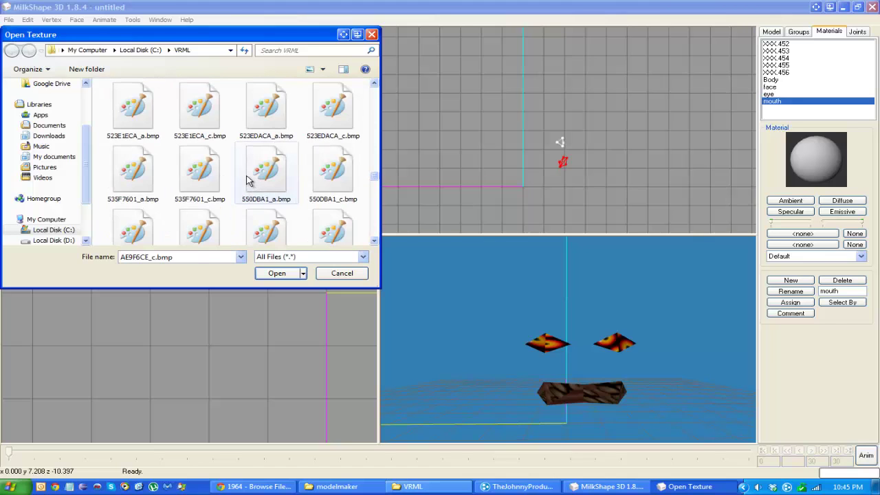
scroll(248, 180, "up", 3)
scroll(231, 207, "down", 2)
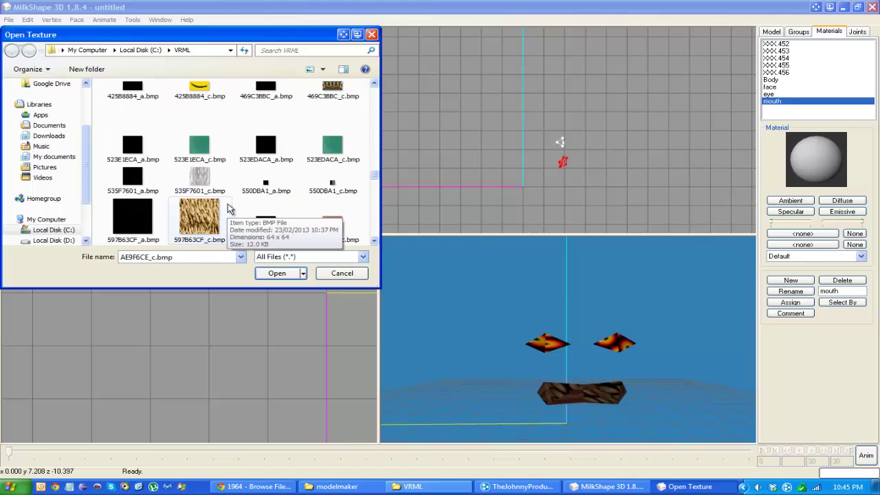
scroll(230, 209, "up", 5)
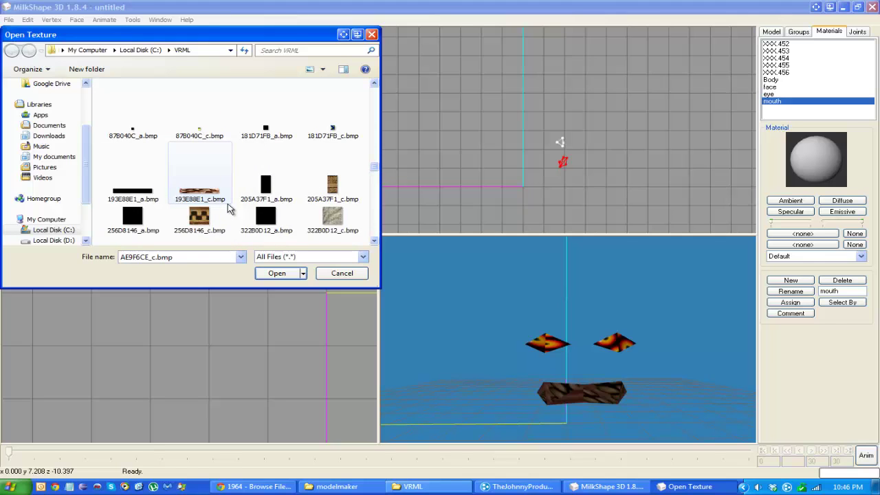
scroll(230, 209, "down", 8)
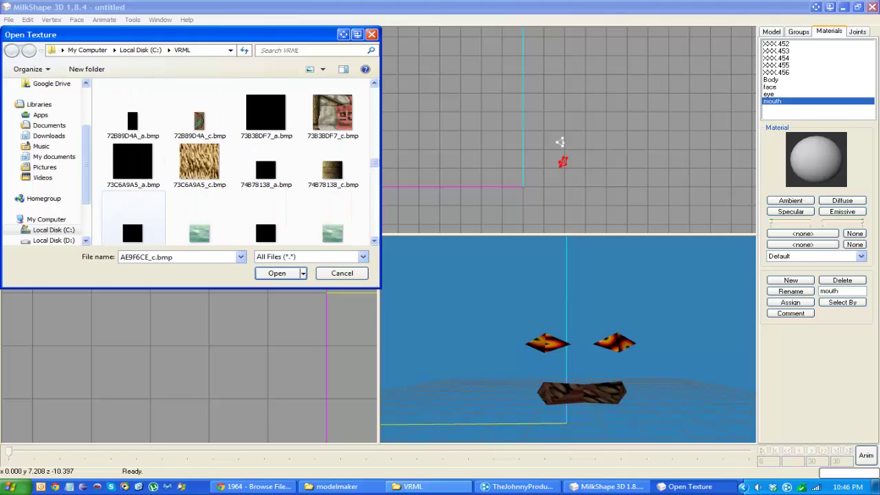
Switch to the VRML folder in Windows Explorer and select the teeth texture 4AFF2AD7_c.bmp
left_click(413, 485)
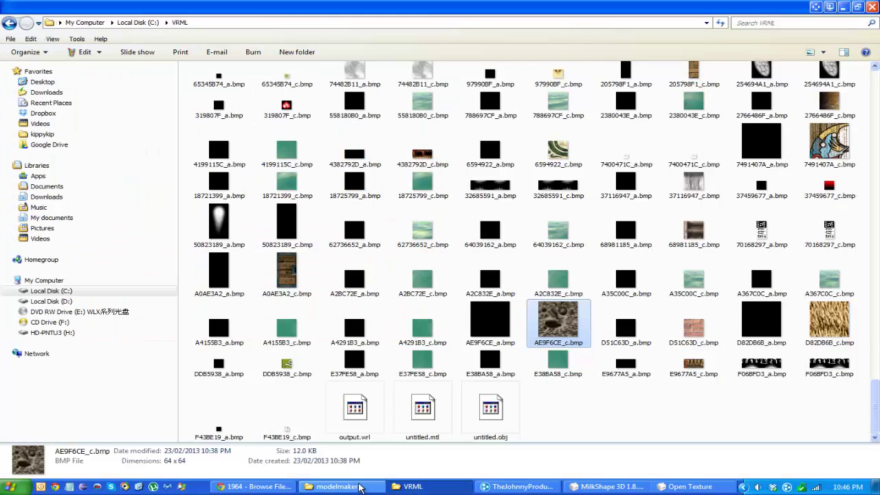
scroll(690, 352, "up", 10)
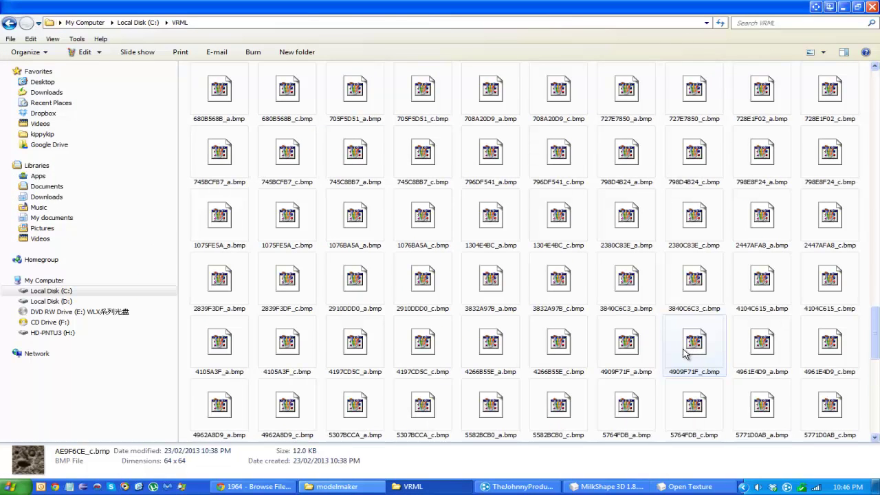
scroll(659, 349, "up", 3)
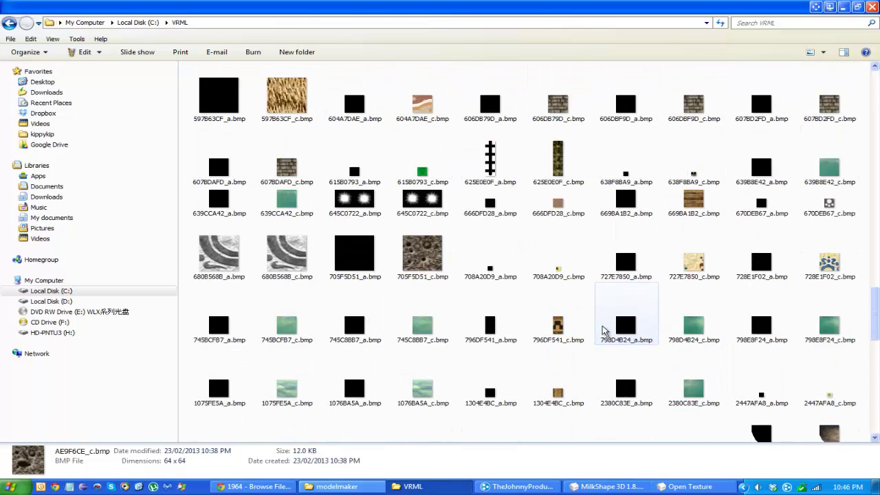
scroll(602, 331, "up", 6)
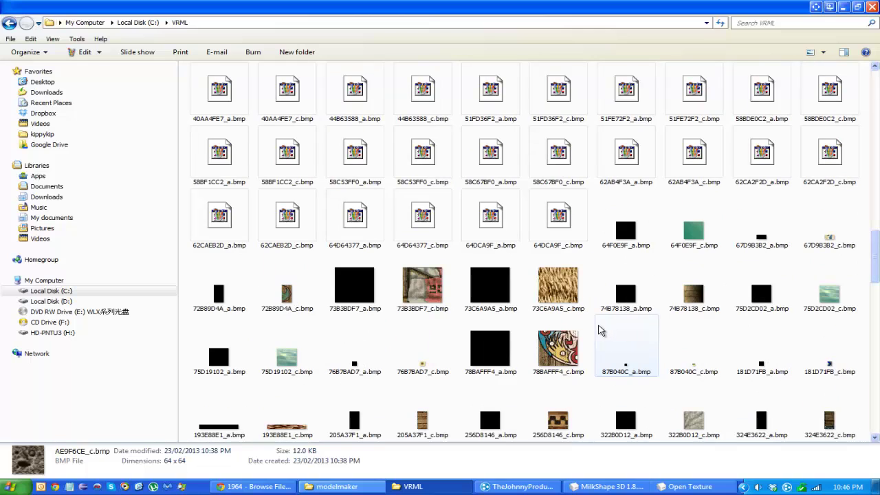
scroll(596, 333, "up", 6)
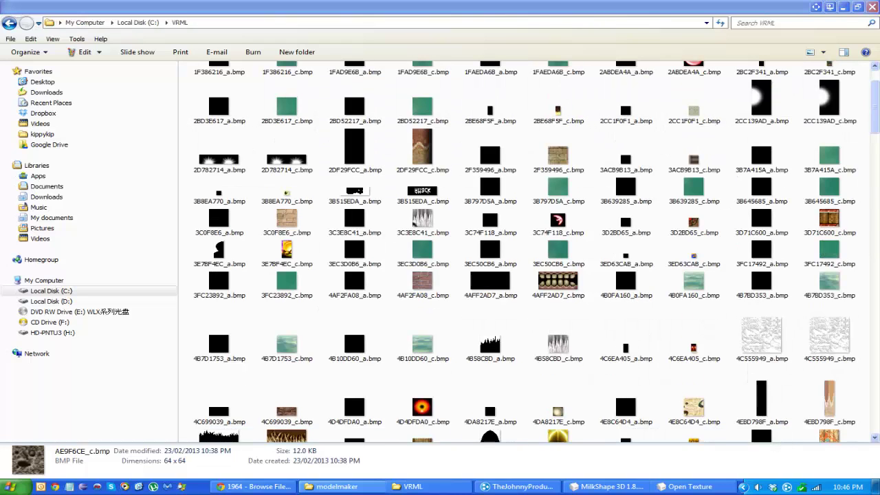
left_click(566, 291)
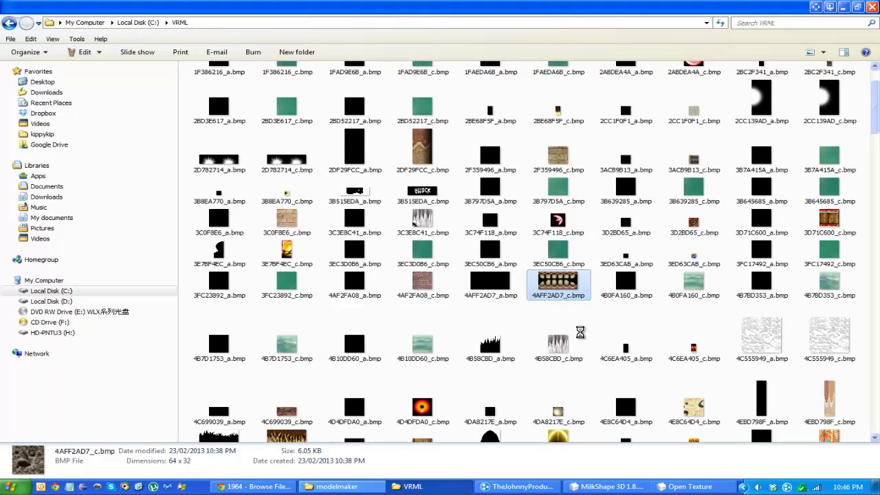
Load 4AFF2AD7_c.bmp as the mouth material's texture and assign the material to the selected mouth
right_click(565, 287)
left_click(591, 258)
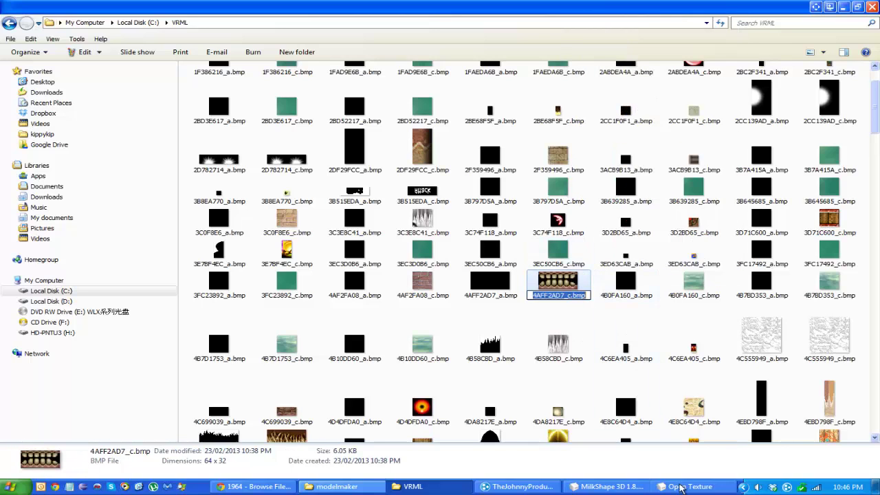
left_click(684, 486)
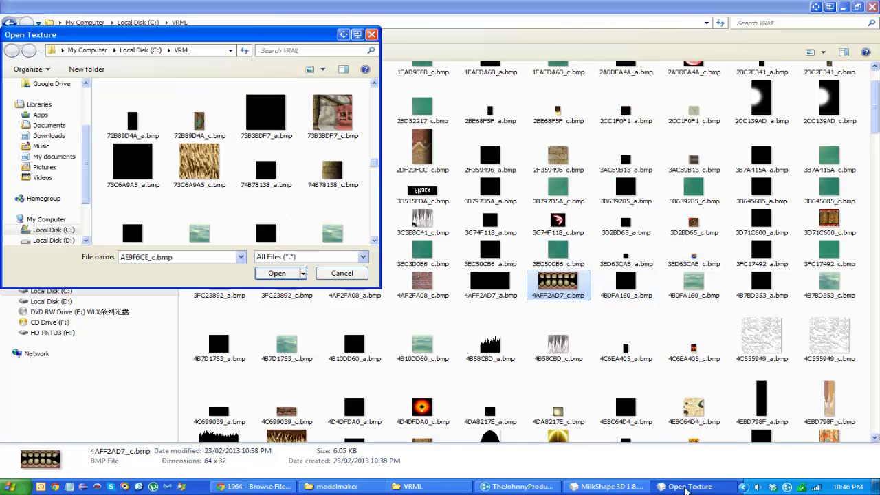
left_click(275, 272)
left_click(650, 487)
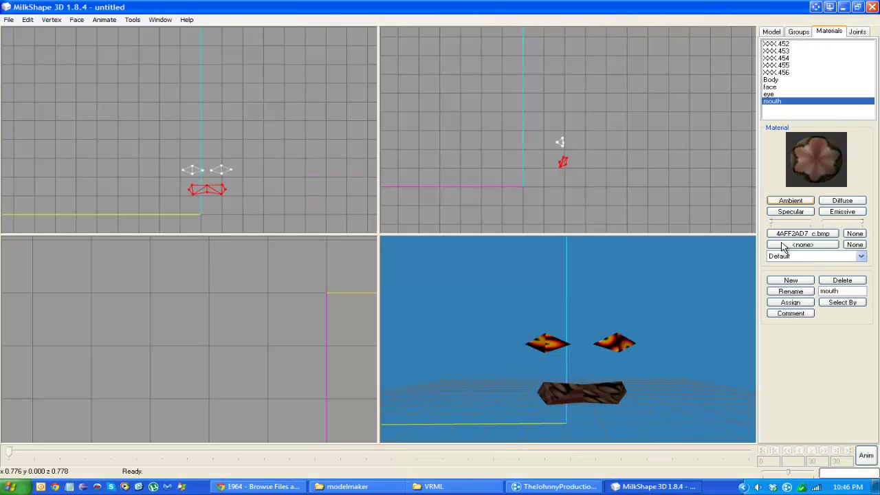
left_click(792, 302)
left_click_drag(631, 341, 649, 323)
Remap the mouth group XXX.453 from the front in the Texture Coordinate Editor and set the editor's scale to 4
left_click(114, 22)
mouse_move(132, 20)
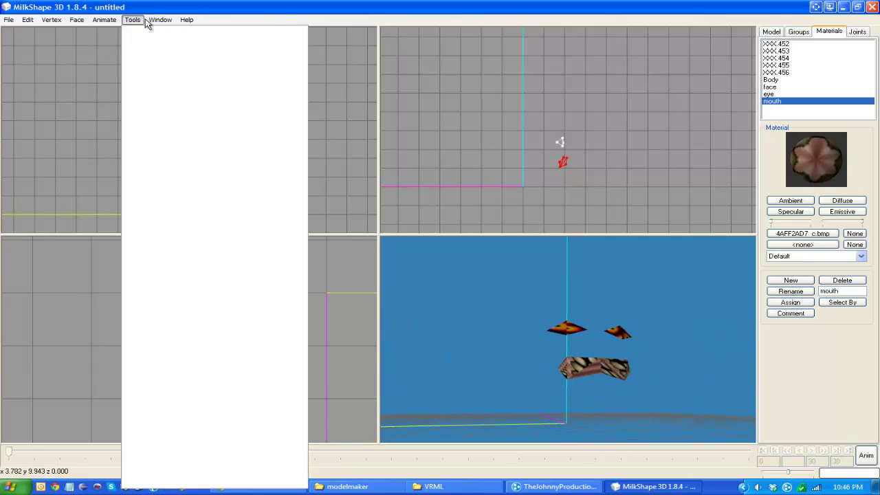
mouse_move(161, 20)
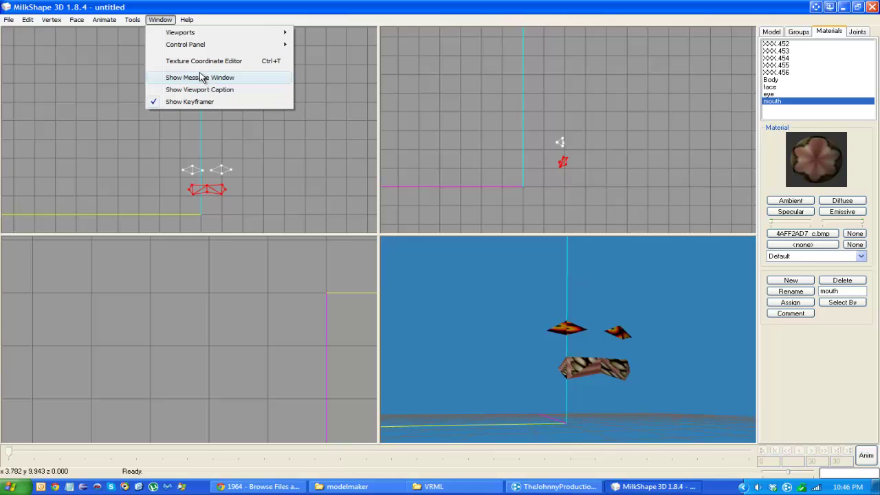
left_click(227, 60)
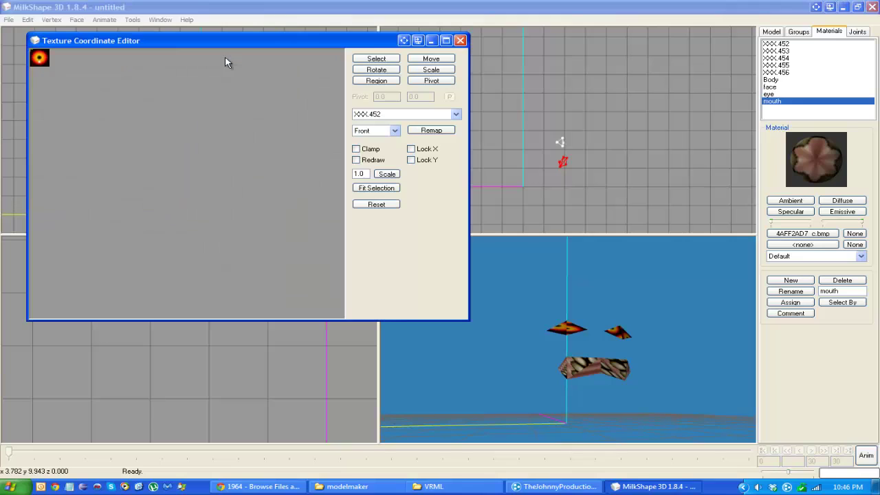
left_click(385, 115)
left_click(387, 132)
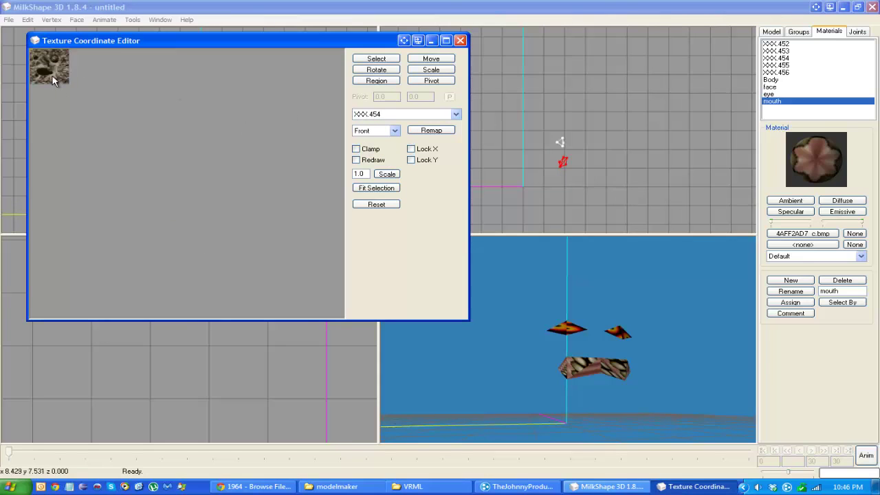
left_click(432, 130)
left_click_drag(641, 332, 629, 339)
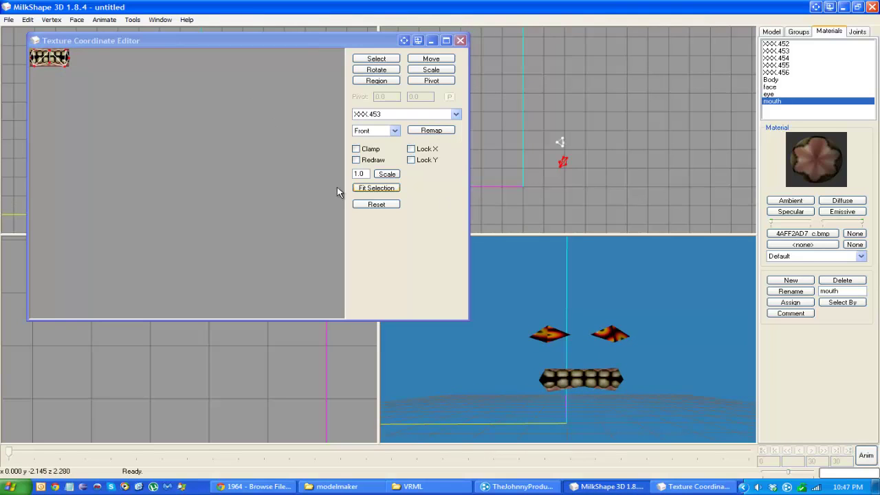
left_click(175, 144)
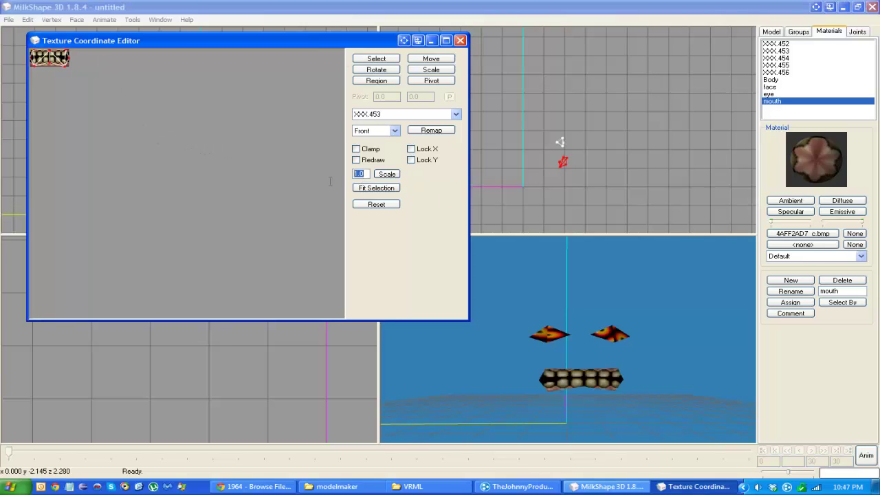
left_click(387, 175)
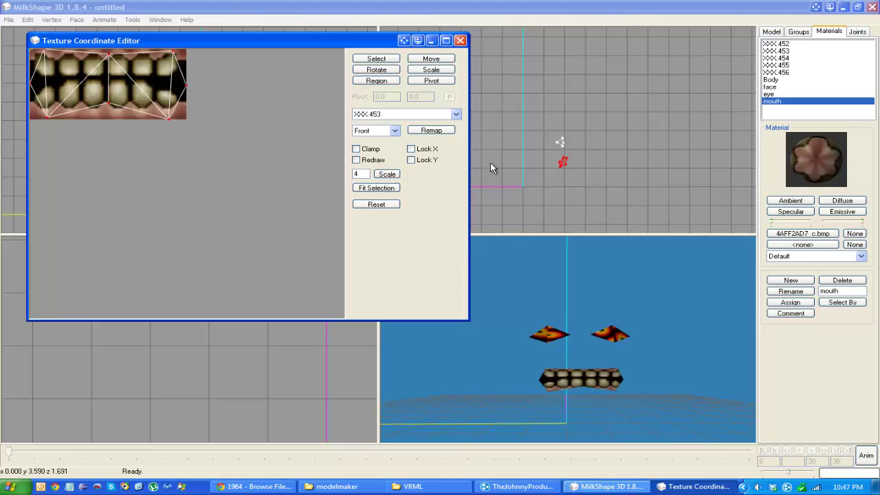
Try stretching and shifting the mouth's texture coordinates vertically with X locked, and remap them from the front again
left_click(447, 71)
left_click_drag(204, 103, 313, 222)
left_click(368, 203)
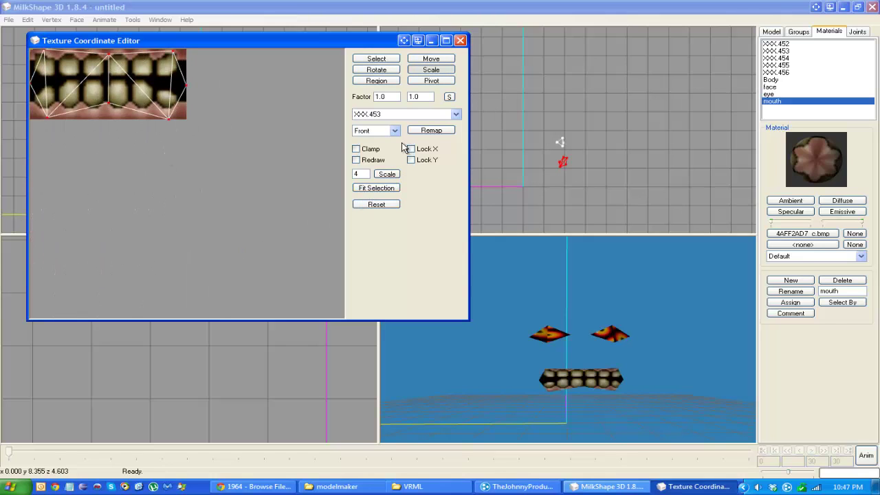
left_click_drag(222, 164, 231, 195)
left_click(431, 59)
left_click_drag(223, 114, 223, 103)
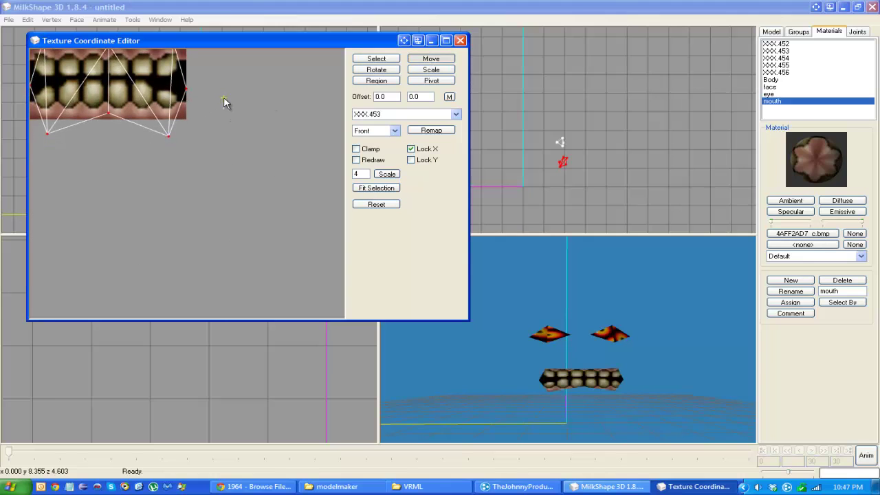
left_click_drag(590, 285, 593, 280)
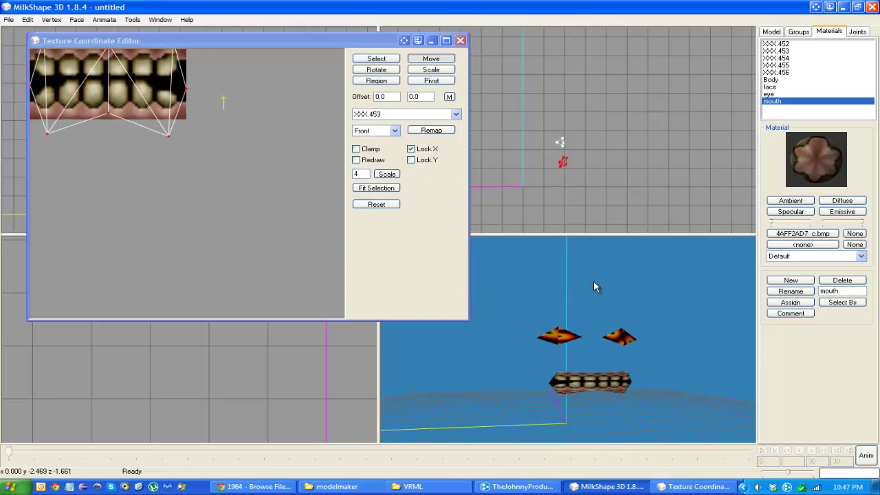
left_click(440, 73)
left_click_drag(192, 99, 178, 66)
left_click(429, 130)
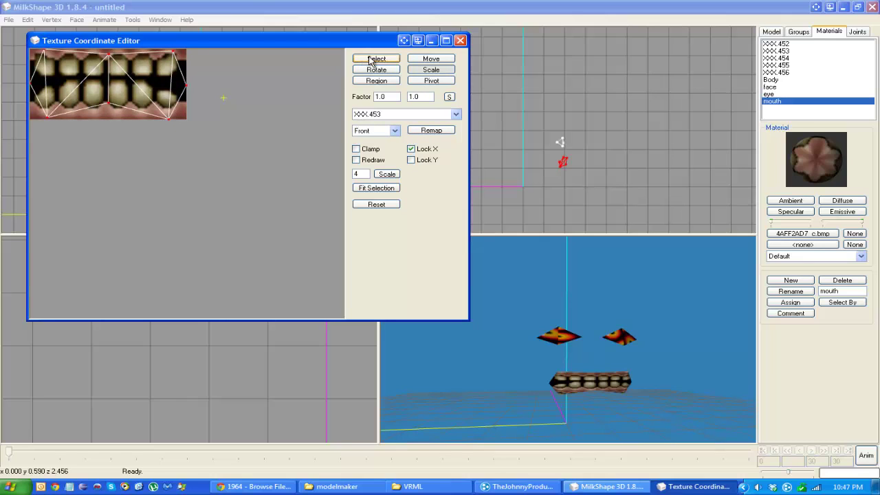
Select the lower row of the mouth's texture vertices and move them down slightly below the texture's edge
left_click(372, 60)
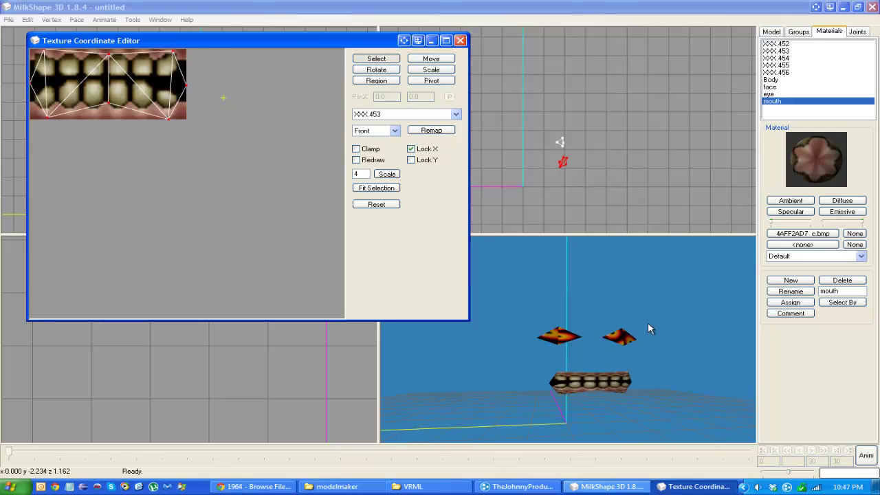
left_click_drag(647, 321, 585, 324)
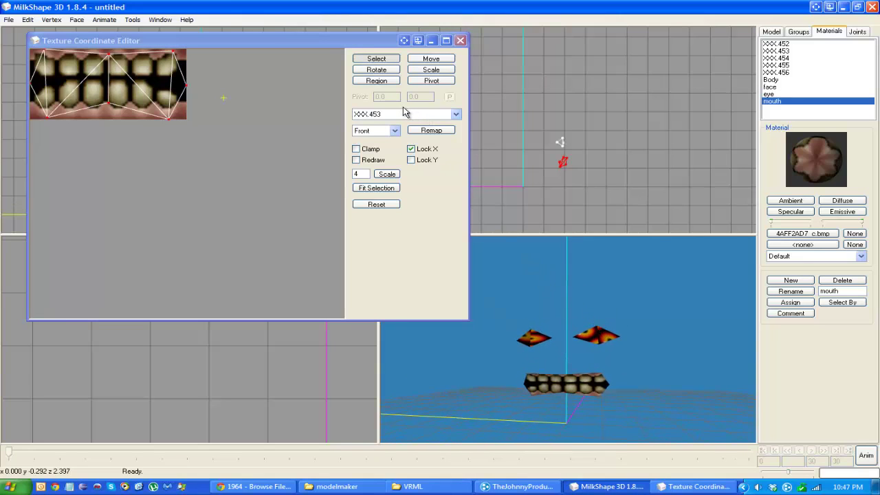
left_click_drag(101, 95, 120, 119)
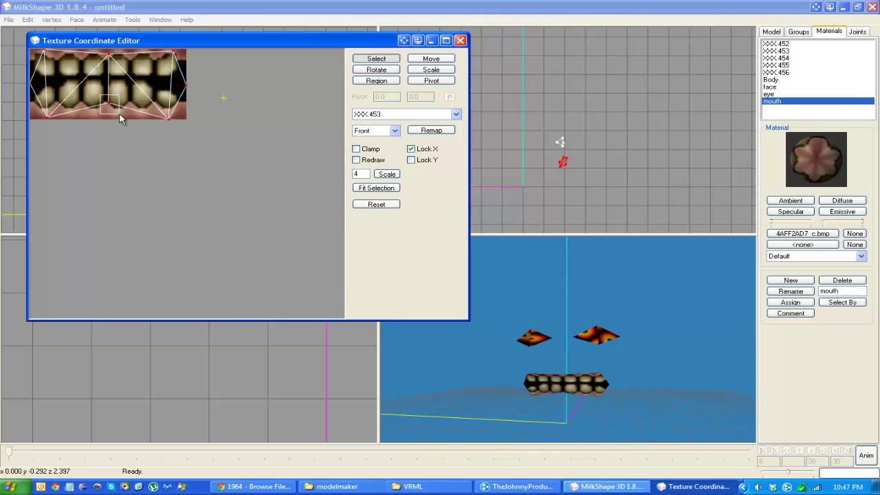
left_click_drag(38, 94, 176, 130)
left_click(431, 58)
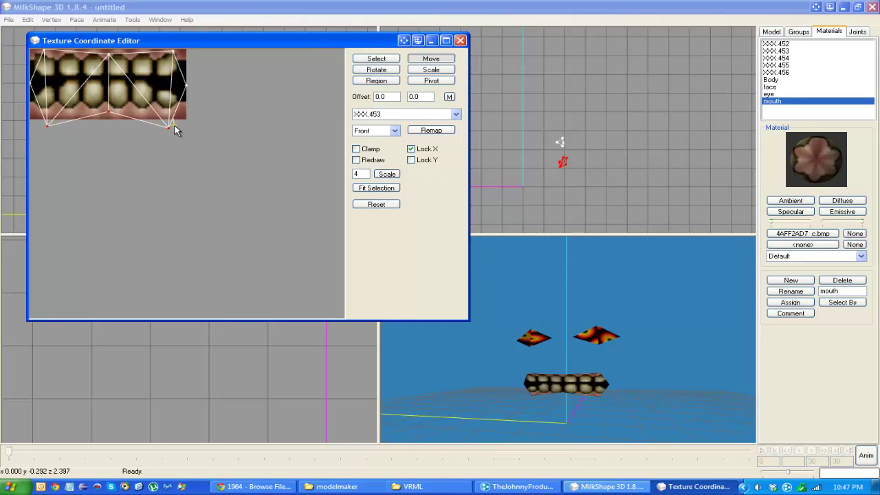
Select the upper row of the mouth's texture vertices and move them up slightly past the texture's edge
left_click(358, 60)
left_click_drag(194, 73, 29, 45)
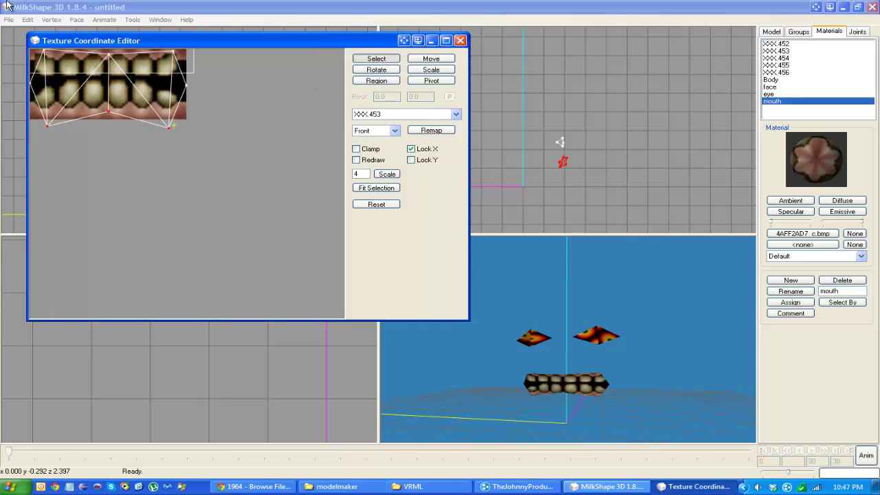
left_click(429, 60)
left_click_drag(62, 80, 69, 72)
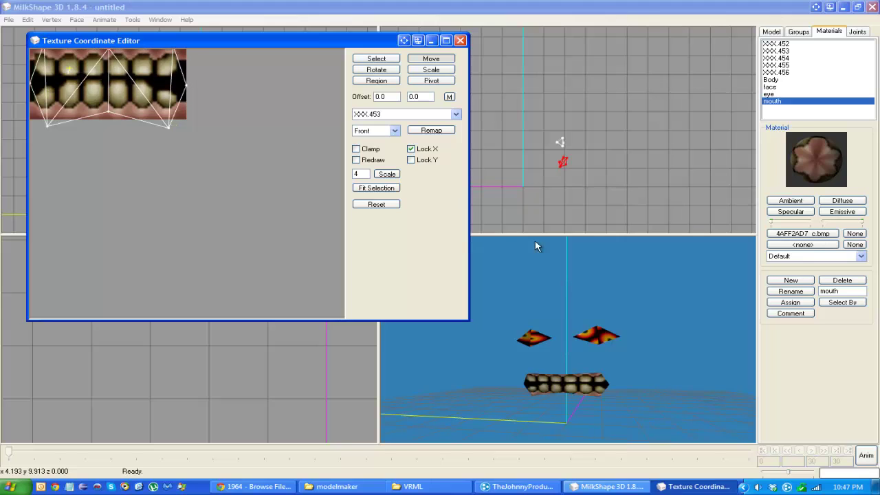
mouse_move(578, 306)
left_mouse_down()
mouse_move(598, 301)
mouse_move(583, 311)
left_mouse_up()
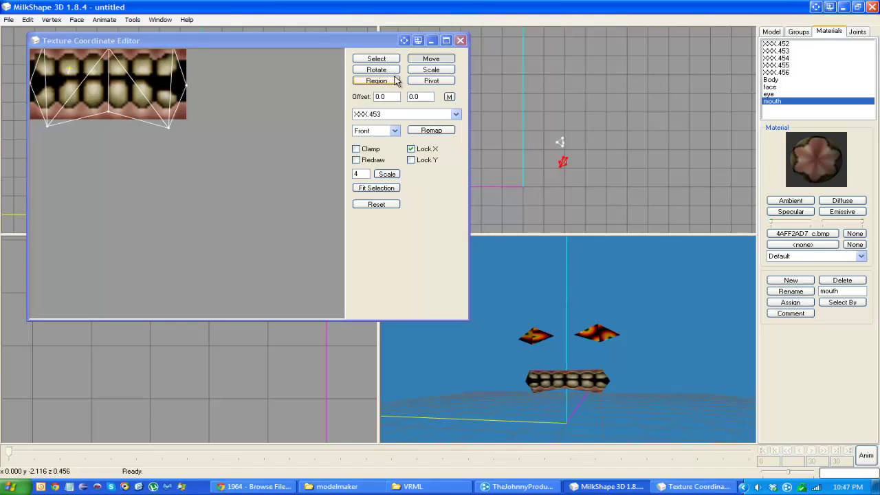
Reselect the mouth's lower texture vertices and nudge them slightly back up to fit the teeth image
left_click(376, 58)
left_click_drag(211, 145, 20, 97)
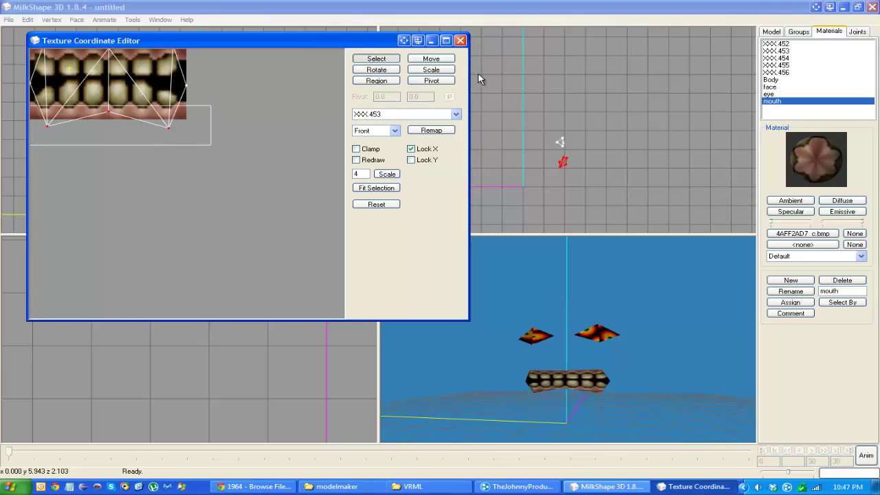
left_click(431, 59)
left_click_drag(68, 71, 268, 112)
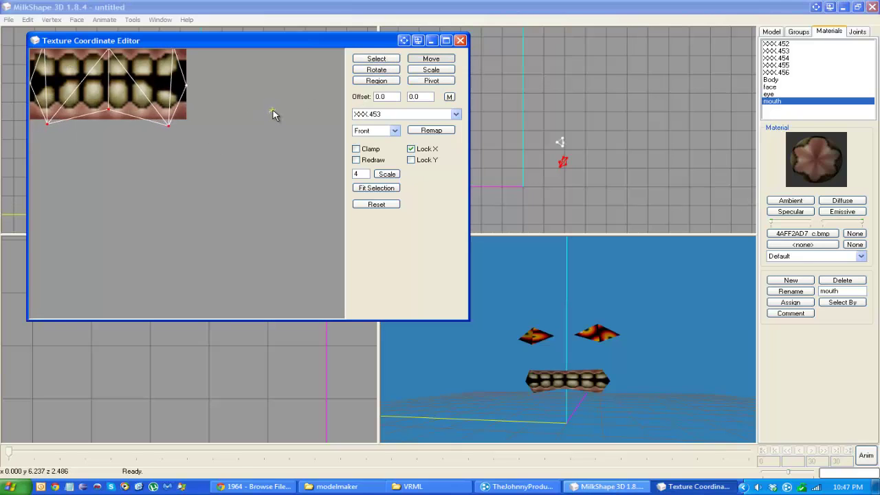
left_click(717, 346)
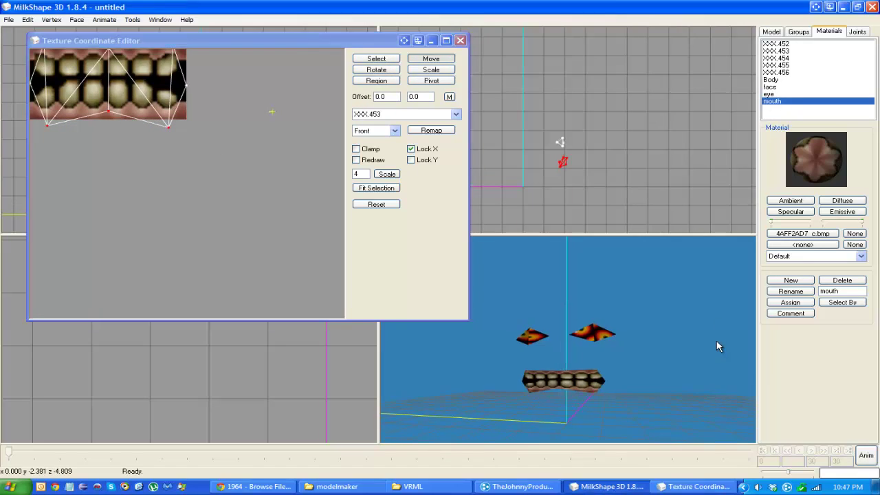
left_click(229, 198)
left_click(523, 268)
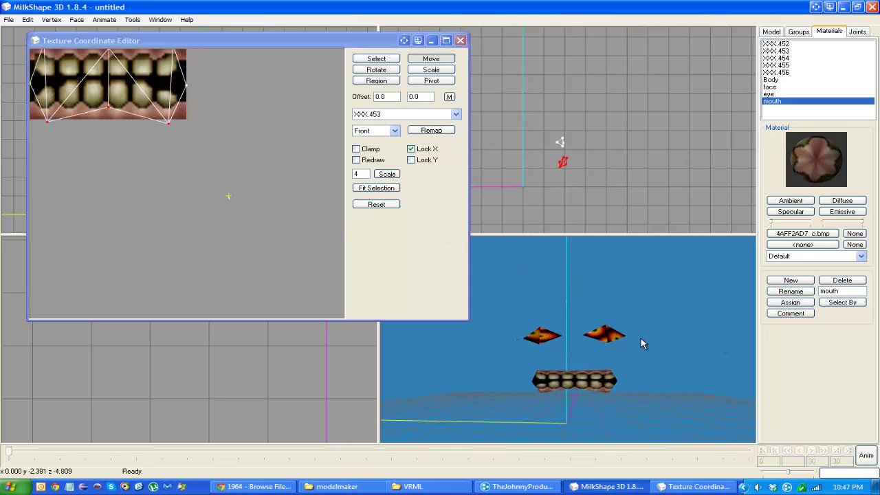
left_click_drag(529, 269, 589, 260)
Select both eyes in the side view and show their group XXX.452 in the Texture Coordinate Editor
left_click(389, 111)
left_click(418, 114)
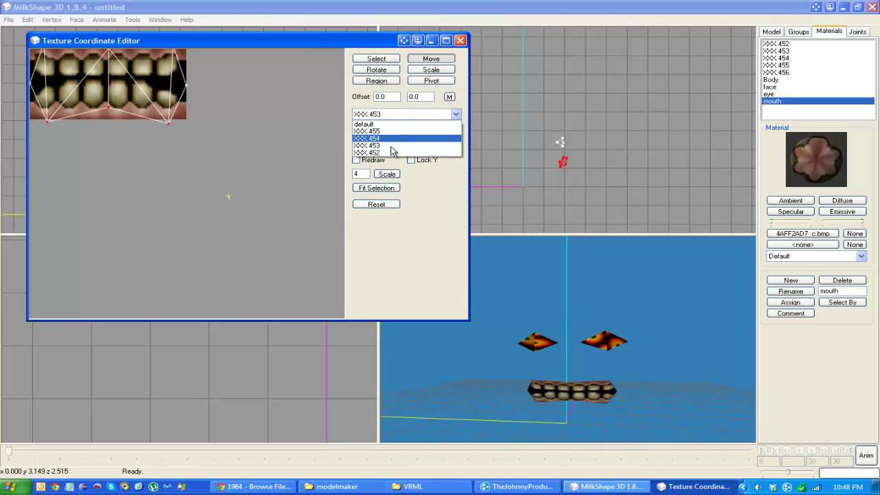
left_click(396, 139)
left_click(771, 32)
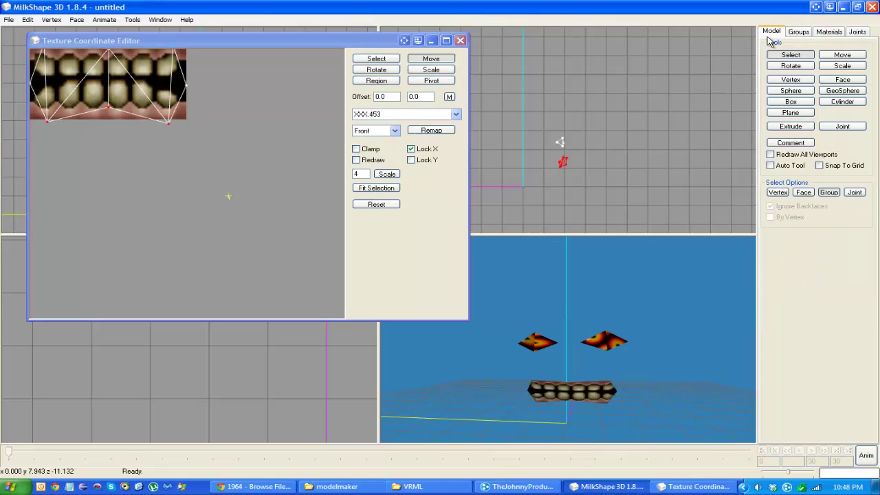
left_click_drag(641, 93, 555, 146)
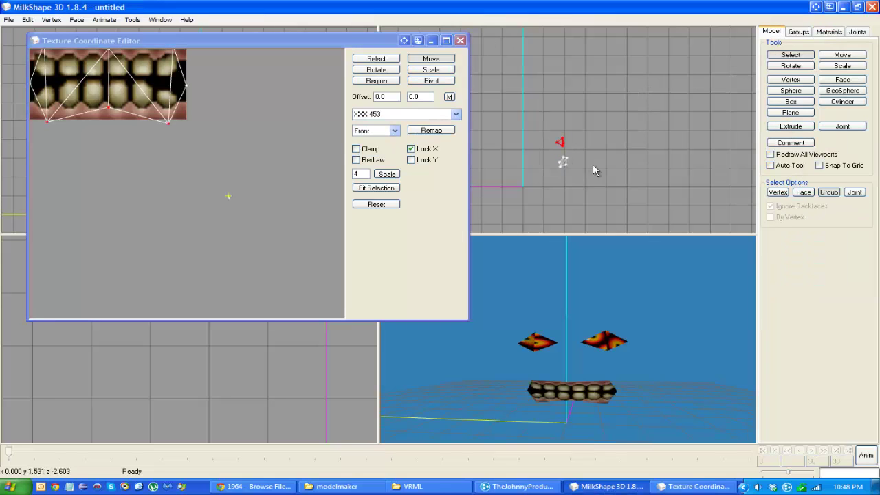
left_click(412, 117)
left_click(363, 147)
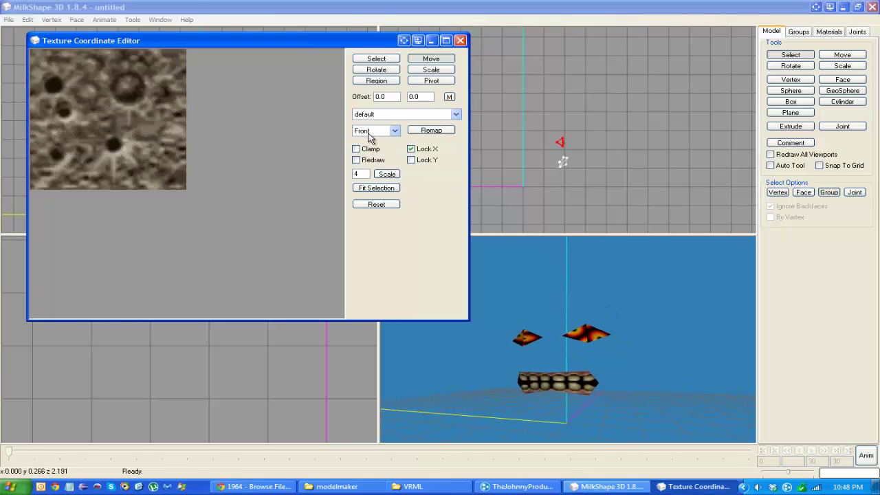
scroll(368, 136, "up", 2)
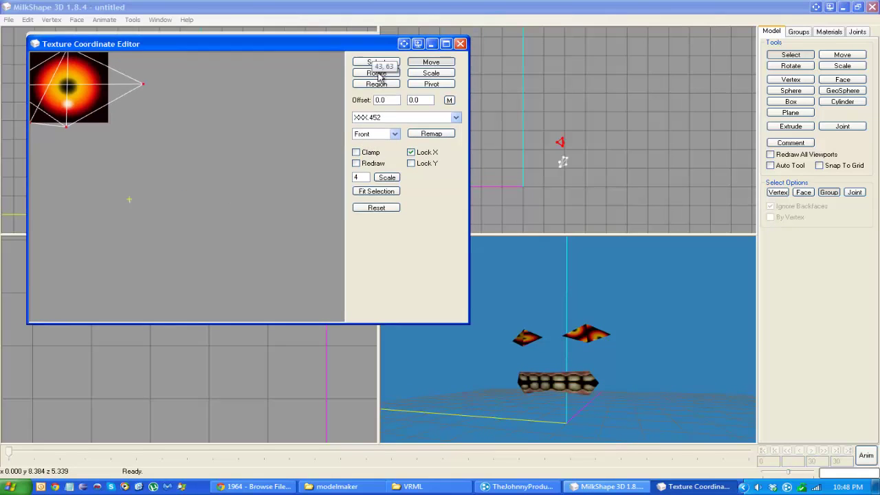
Move the Texture Coordinate Editor off the front view and deselect the left eye's faces, keeping only the right eye selected
left_click_drag(393, 41, 476, 141)
left_click_drag(579, 117, 644, 90)
left_click(219, 189)
left_click_drag(219, 189, 224, 180)
left_click(803, 192)
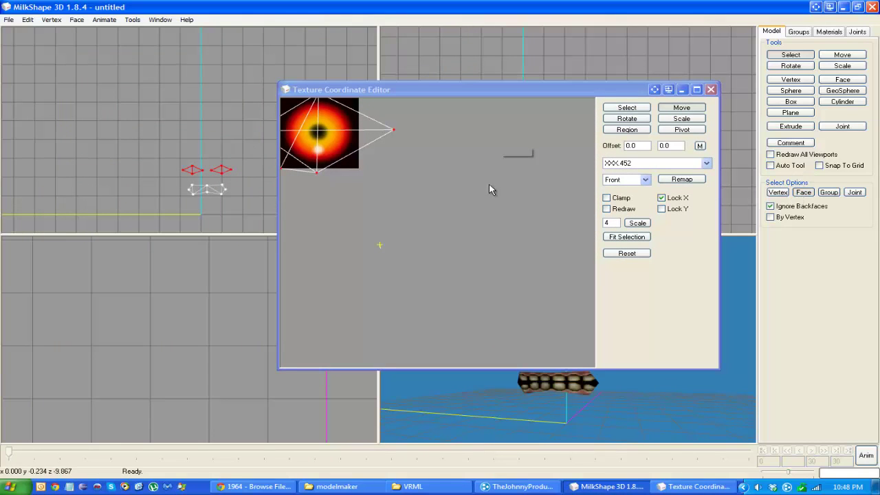
right_click_drag(247, 127, 212, 186)
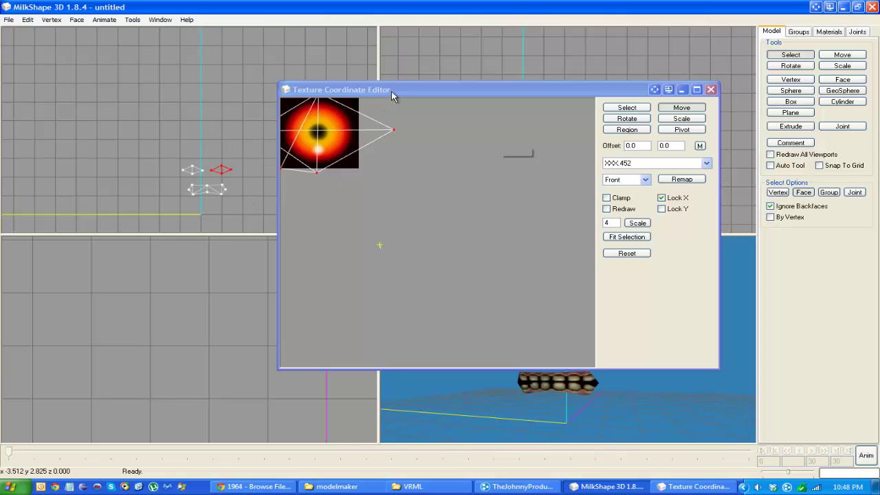
Remap the selected eye's texture coordinates from the front view so they fit over the eye texture
left_click_drag(391, 95, 276, 83)
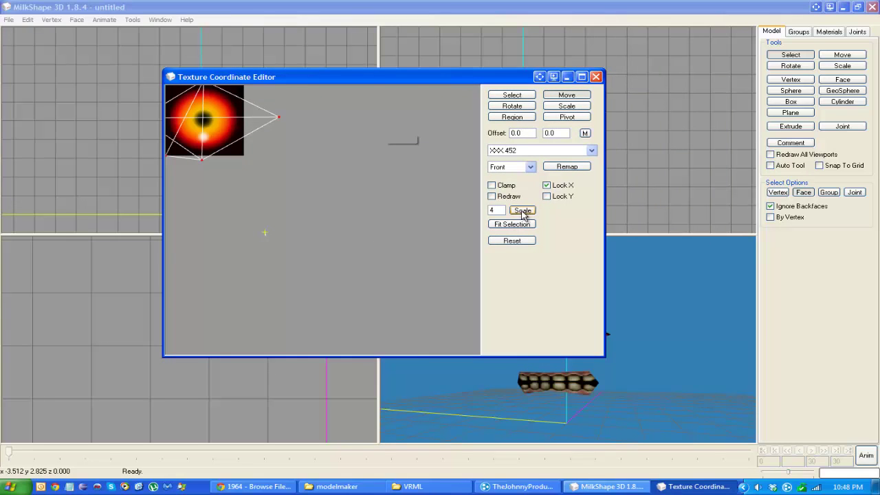
left_click(525, 213)
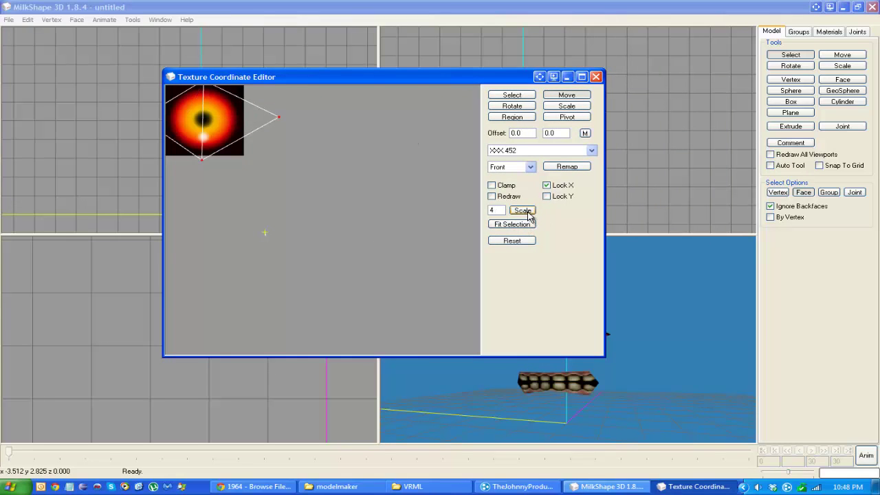
left_click(568, 168)
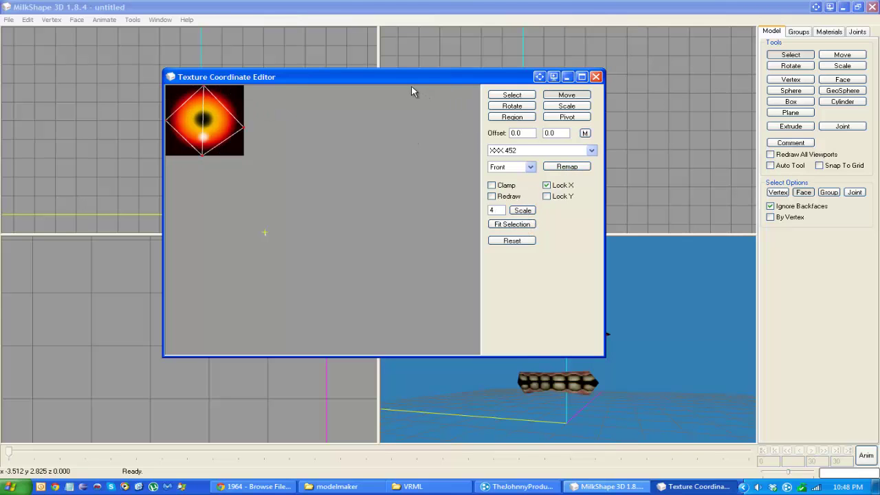
left_click_drag(396, 83, 214, 117)
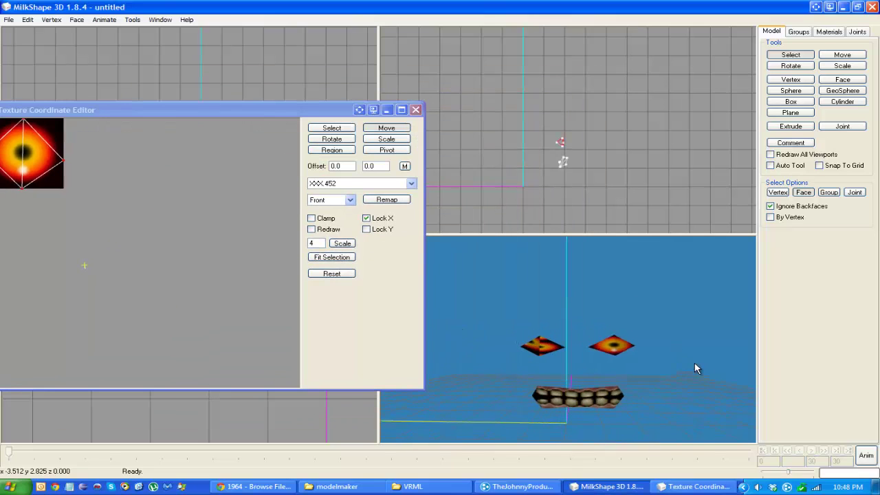
left_click_drag(311, 110, 359, 103)
Stretch the eye's texture coordinates horizontally with the Y axis locked and shift them so the pupil sits near the middle
left_click(434, 132)
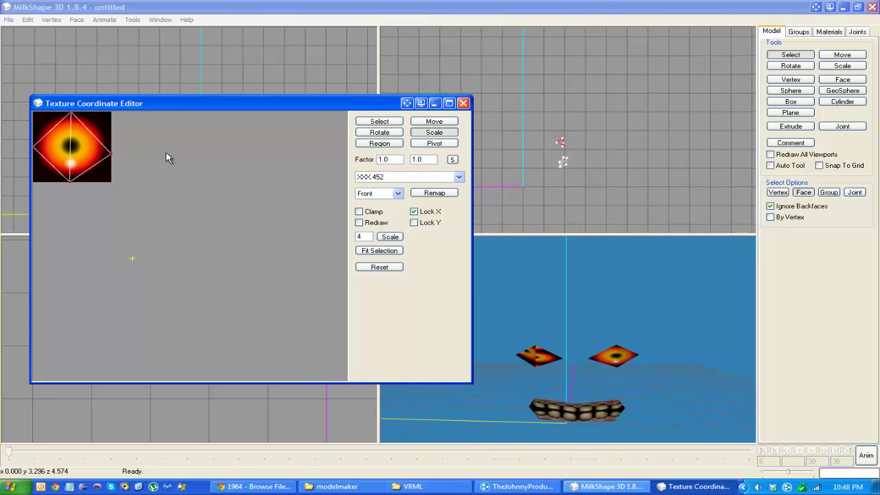
left_click_drag(165, 158, 452, 131)
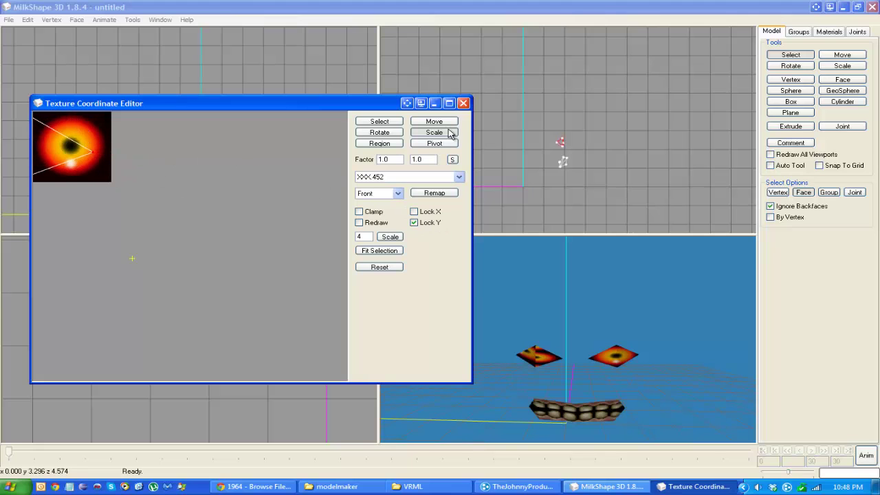
left_click(433, 121)
left_click_drag(92, 165, 138, 172)
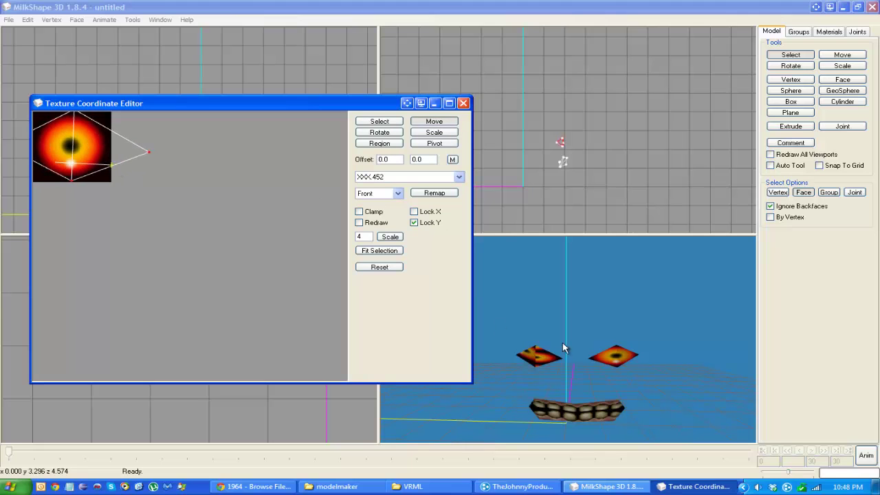
left_click(605, 353)
left_click_drag(605, 354, 583, 349)
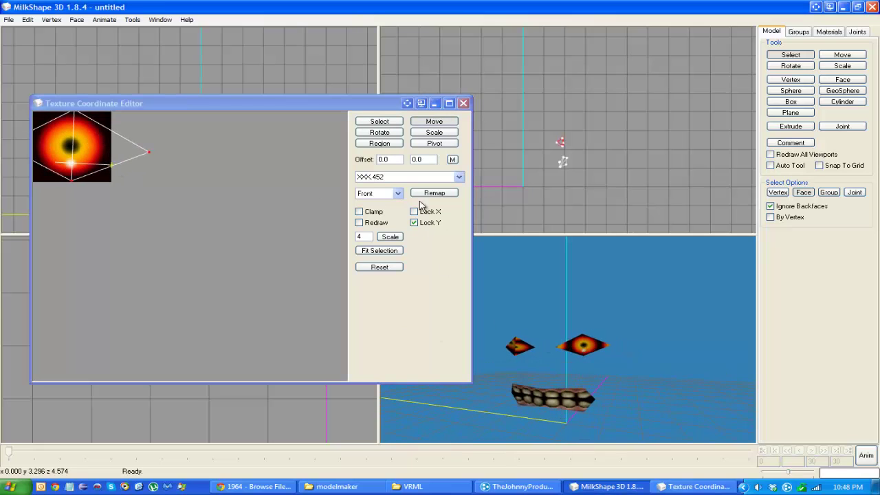
Widen the eye's texture coordinates slightly more and nudge them sideways to recentre the pupil on the eye
left_click(424, 132)
left_click_drag(289, 165, 195, 178)
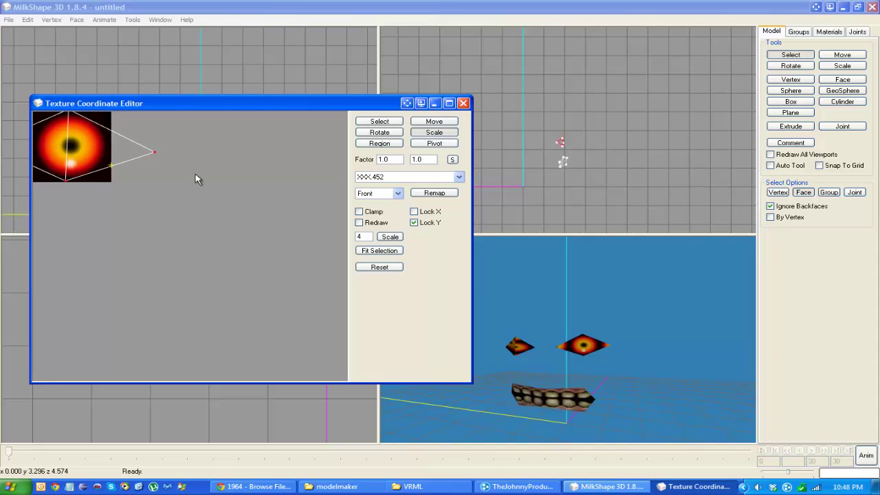
left_click(434, 122)
left_click_drag(113, 145, 118, 145)
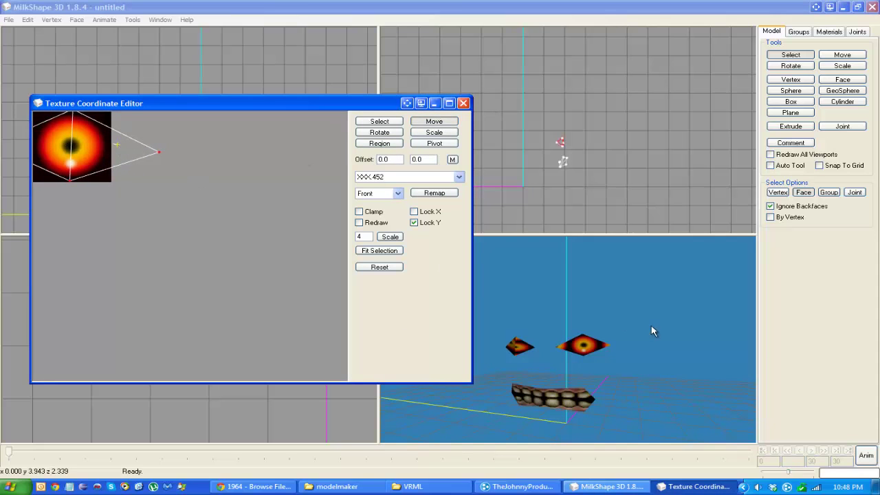
left_click_drag(650, 326, 643, 332)
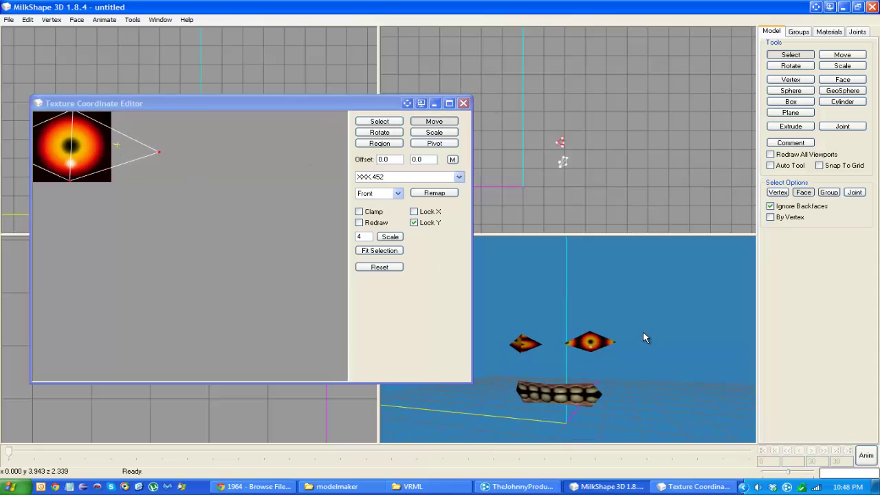
scroll(643, 331, "up", 5)
scroll(605, 332, "down", 2)
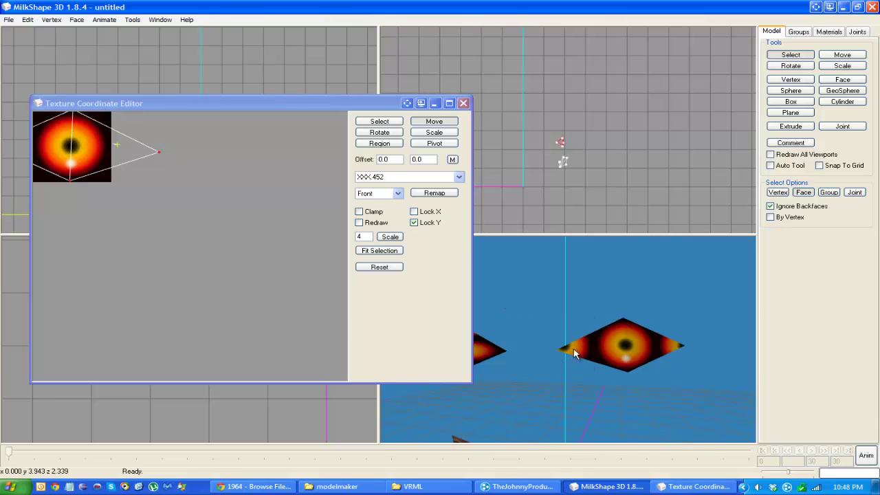
Unlock both axes and move the eye's texture coordinates clear of the texture image, toward the lower right
left_click(385, 133)
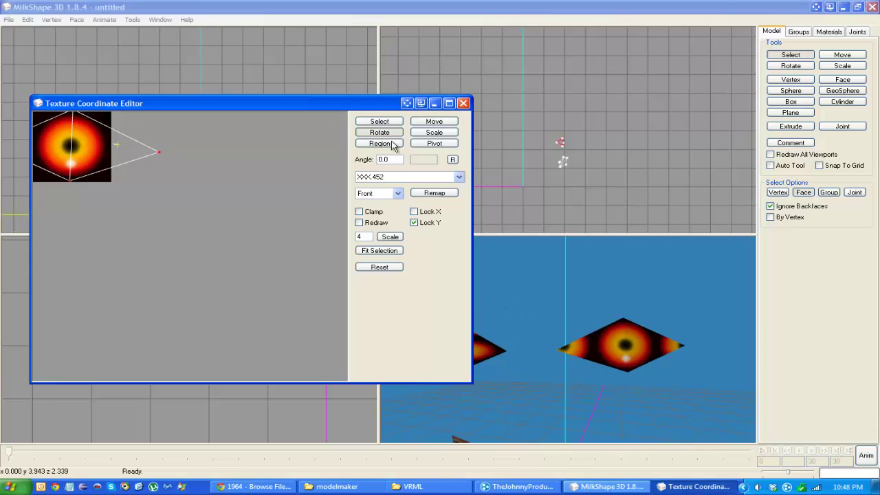
left_click(434, 121)
left_click_drag(153, 160, 262, 282)
left_click(426, 212)
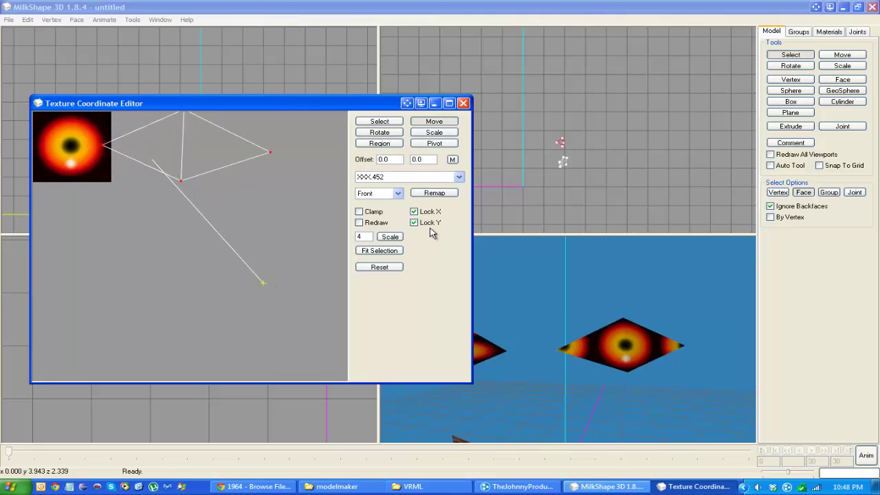
left_click(431, 230)
key("ctrl+z")
key("ctrl+z")
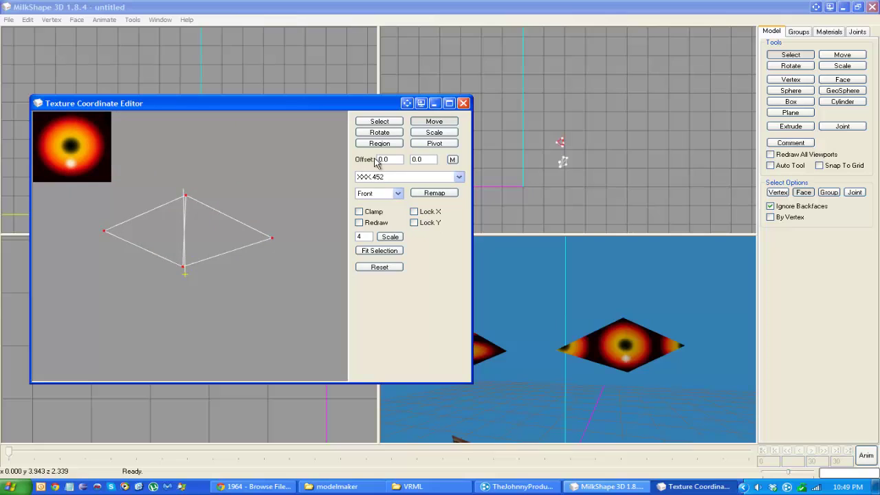
left_click(388, 135)
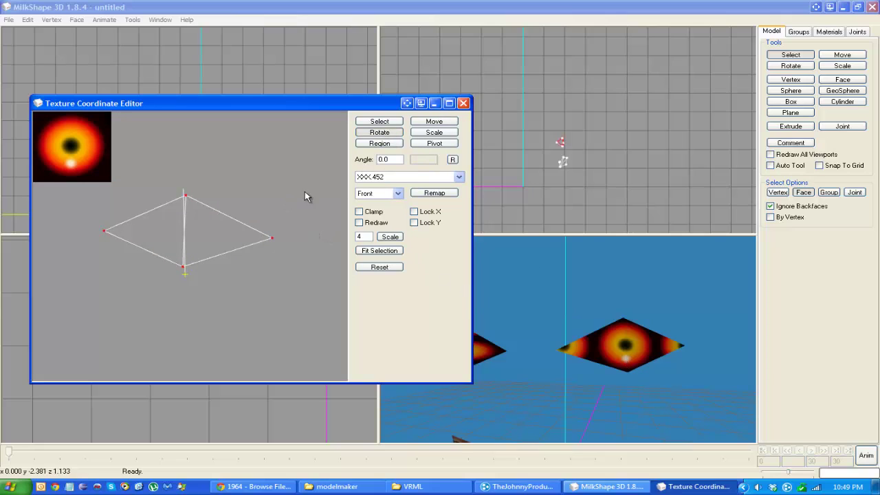
Switch to the VRML folder, find the eye texture 4D4DFDA0_c.bmp and open it in Paint
left_click(412, 485)
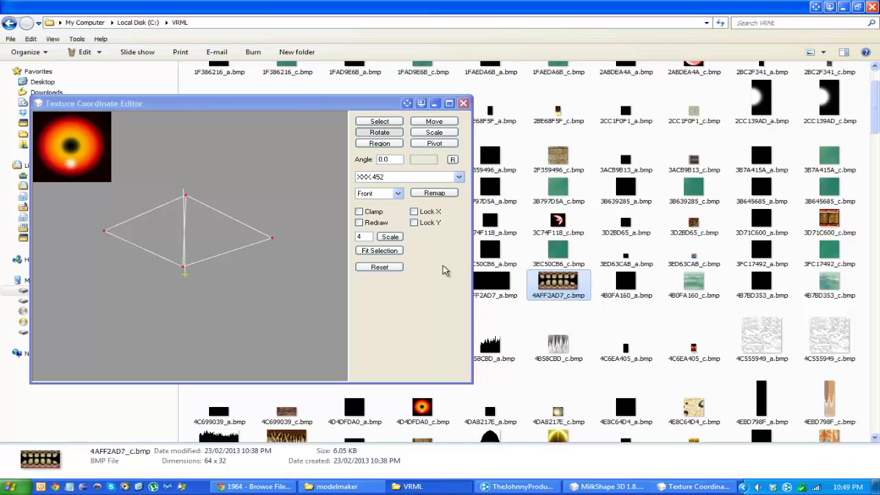
left_click_drag(875, 106, 877, 431)
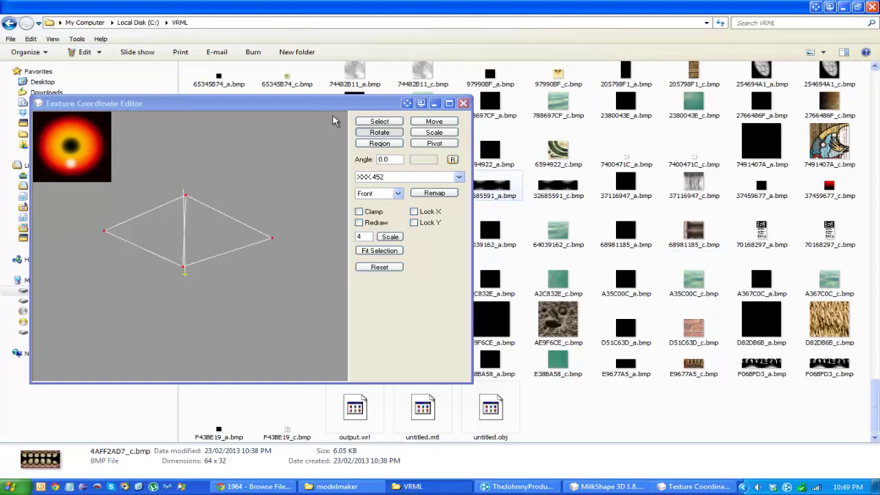
left_click(435, 103)
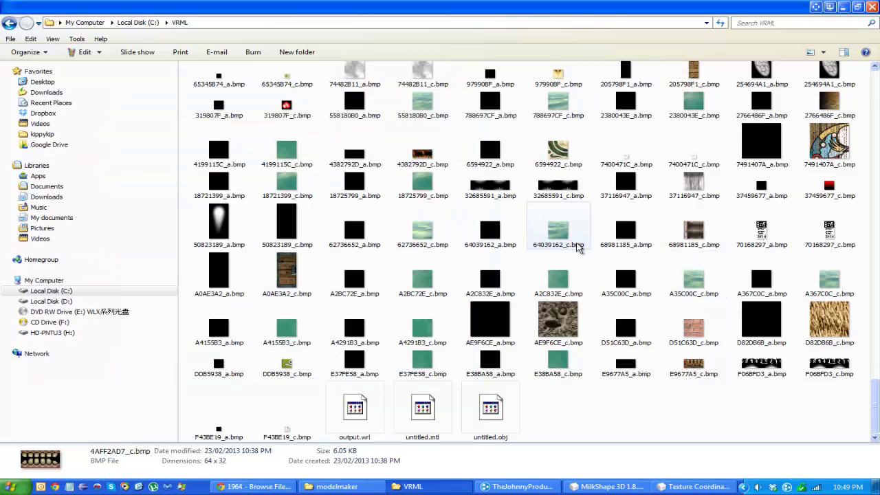
scroll(701, 293, "up", 5)
scroll(701, 293, "up", 10)
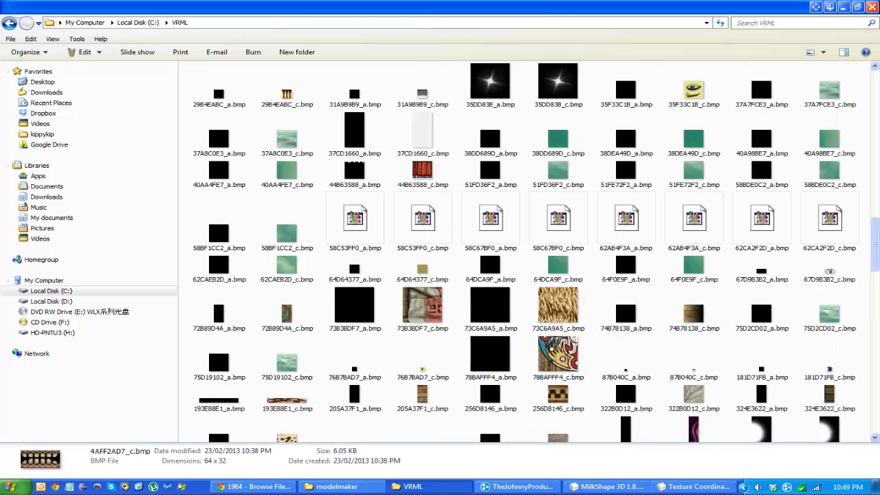
left_click(490, 227)
scroll(409, 82, "down", 10)
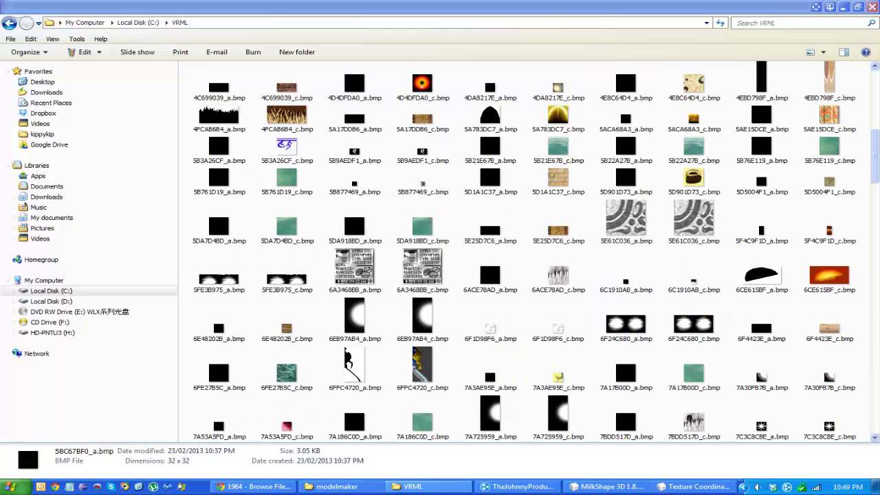
right_click(408, 81)
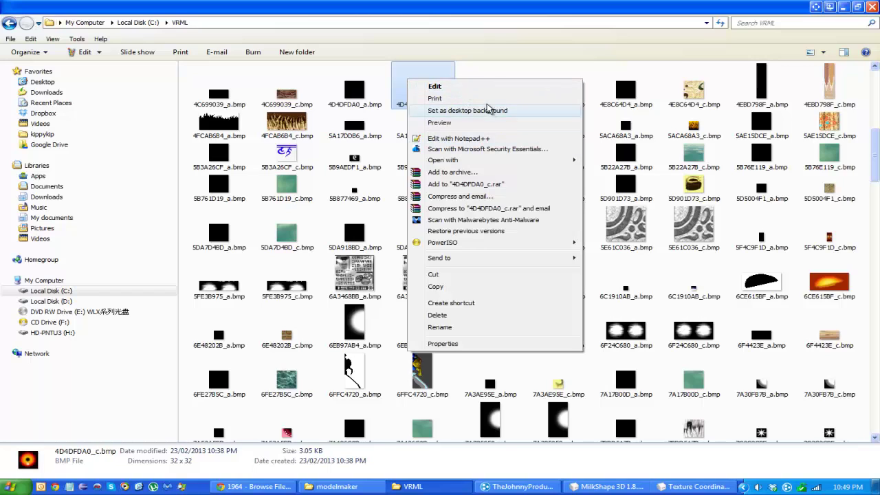
mouse_move(533, 165)
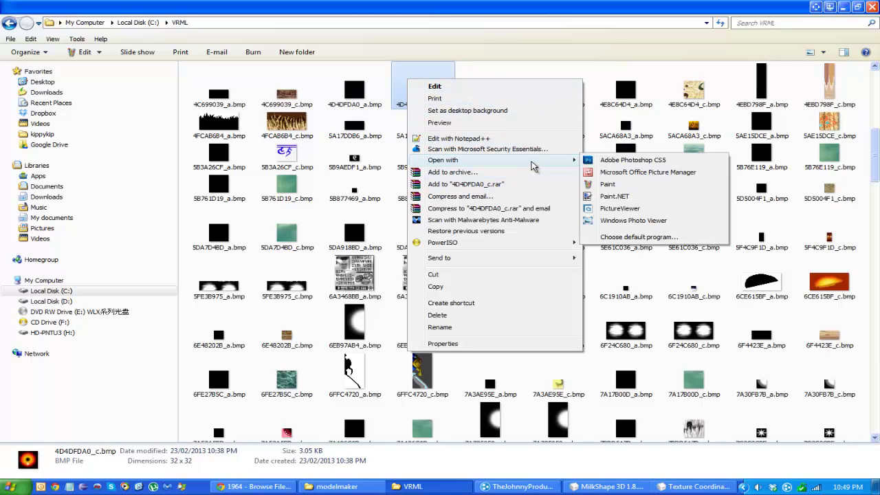
left_click(604, 184)
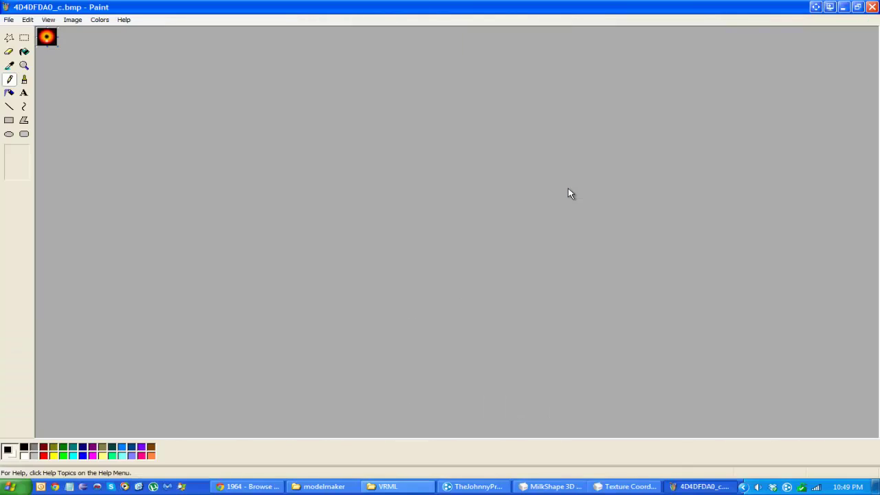
Flip the eye texture vertically so its white highlight lies above the pupil
left_click(25, 69)
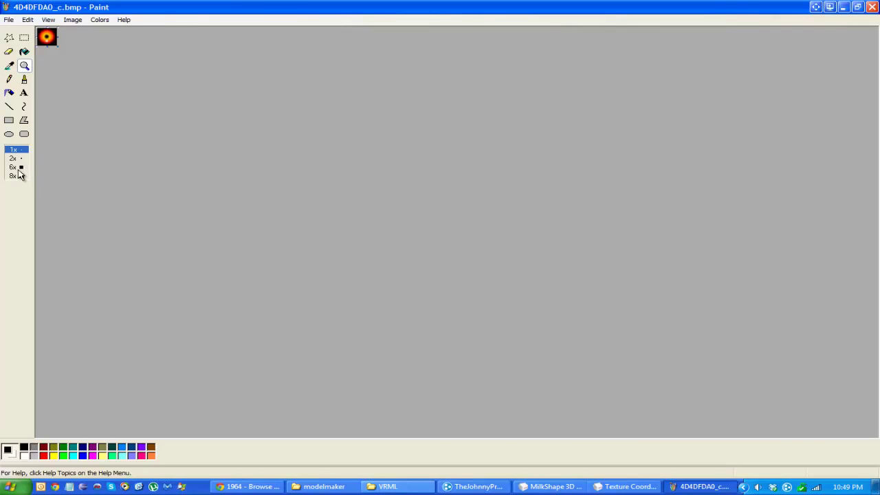
left_click(22, 177)
left_click(73, 19)
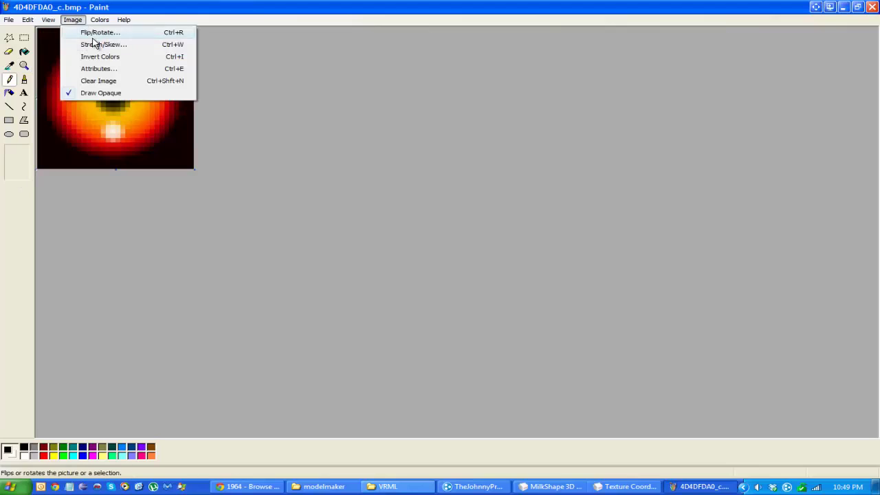
left_click(96, 32)
left_click(76, 90)
left_click(193, 71)
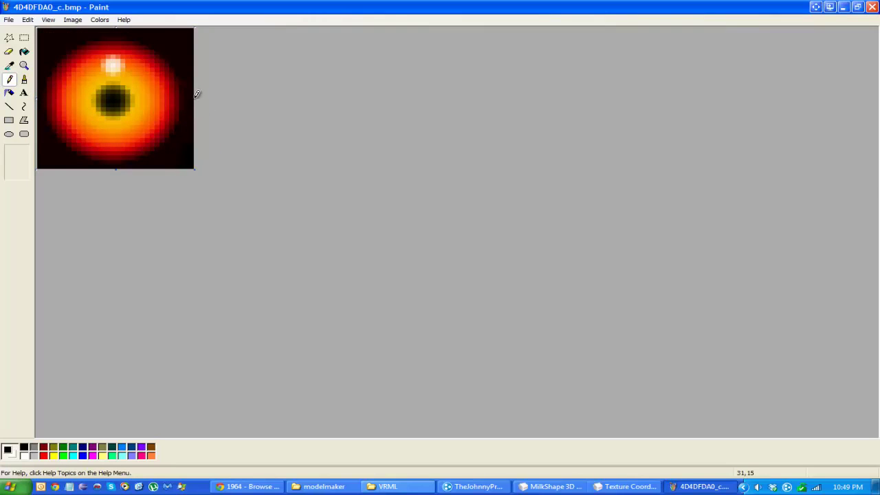
Extend the eye image's canvas width to 64 pixels
left_click_drag(194, 99, 517, 147)
key("ctrl+z")
left_click(73, 20)
left_click(96, 68)
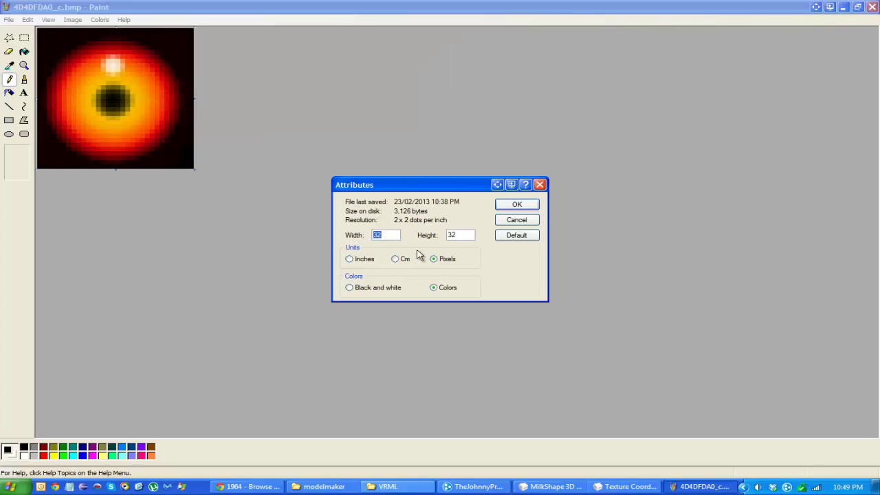
type("64")
key("Return")
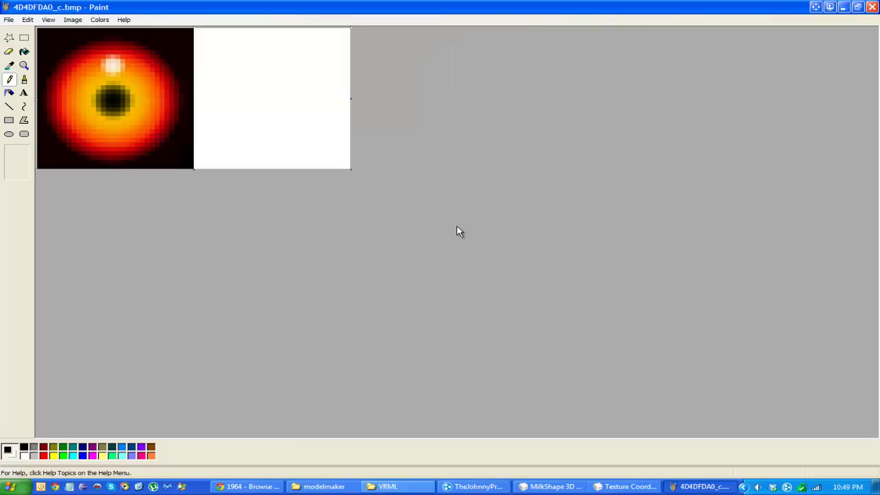
Select the 32x32 eye picture and move it to the middle of the widened canvas
left_click(24, 38)
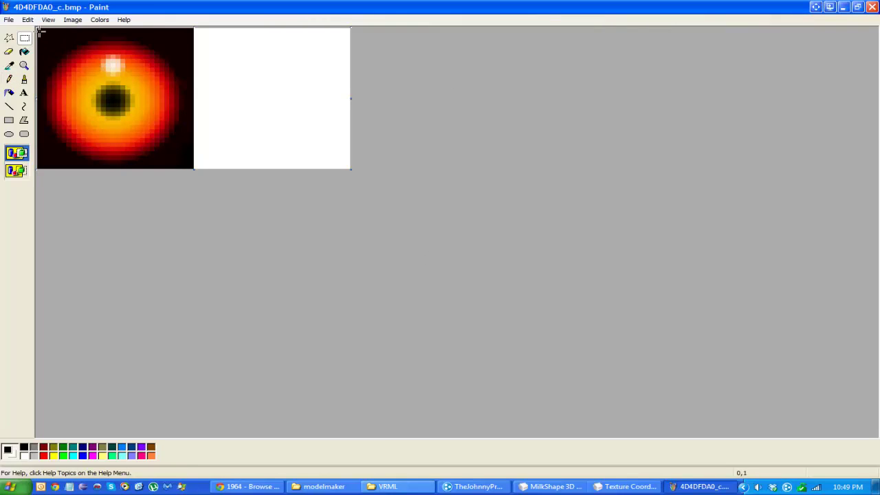
mouse_move(46, 29)
left_mouse_down()
mouse_move(165, 157)
mouse_move(193, 170)
mouse_move(37, 28)
left_mouse_up()
left_click(271, 133)
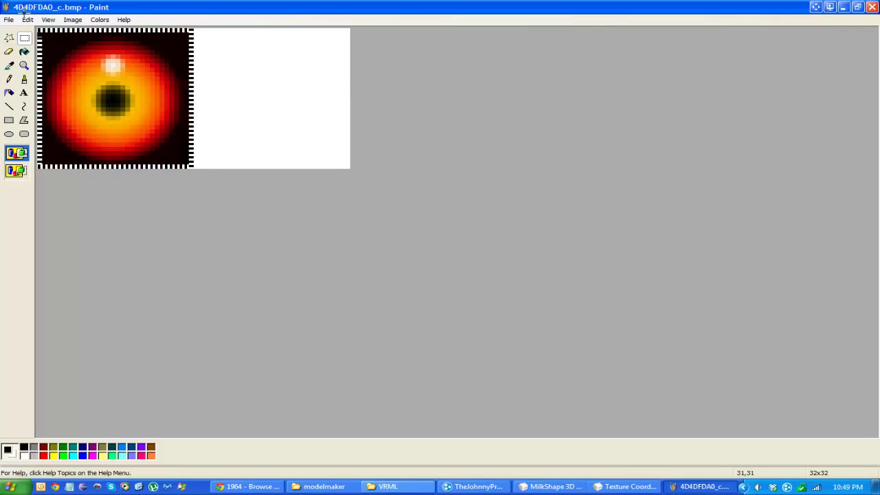
left_click_drag(120, 97, 199, 102)
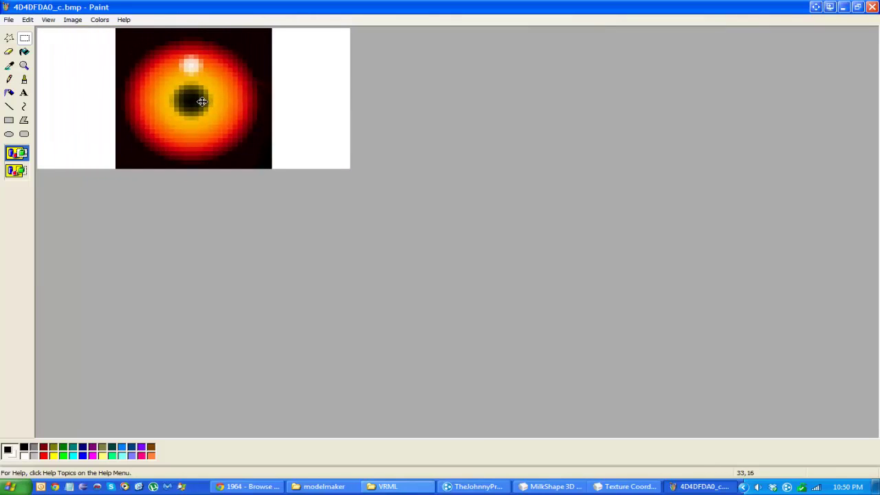
left_click(306, 112)
left_click_drag(110, 29, 326, 295)
left_click_drag(218, 159, 226, 159)
left_click(49, 94)
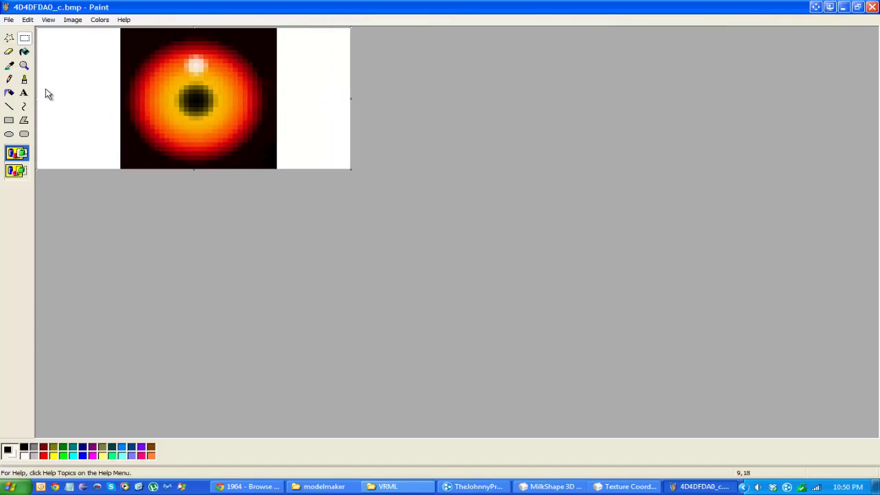
Fill the white areas on both sides of the eye with the dark background colour sampled from the eye picture
left_click(9, 66)
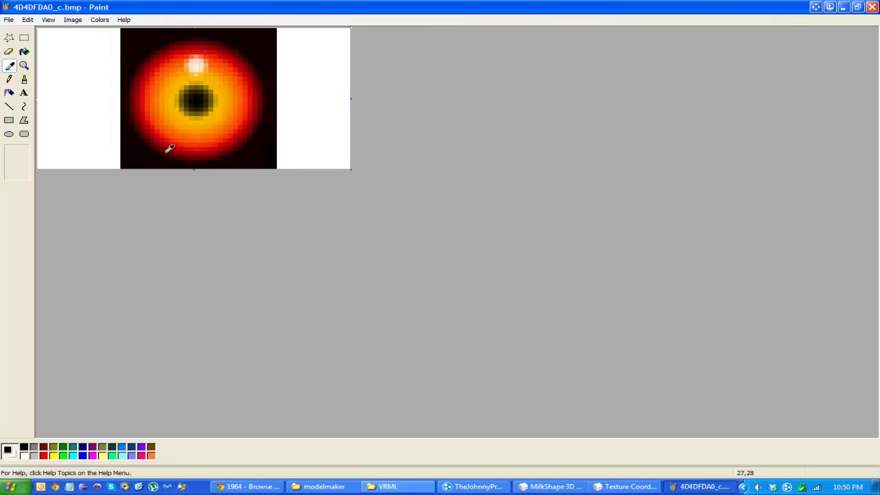
left_click(146, 156)
left_click(24, 51)
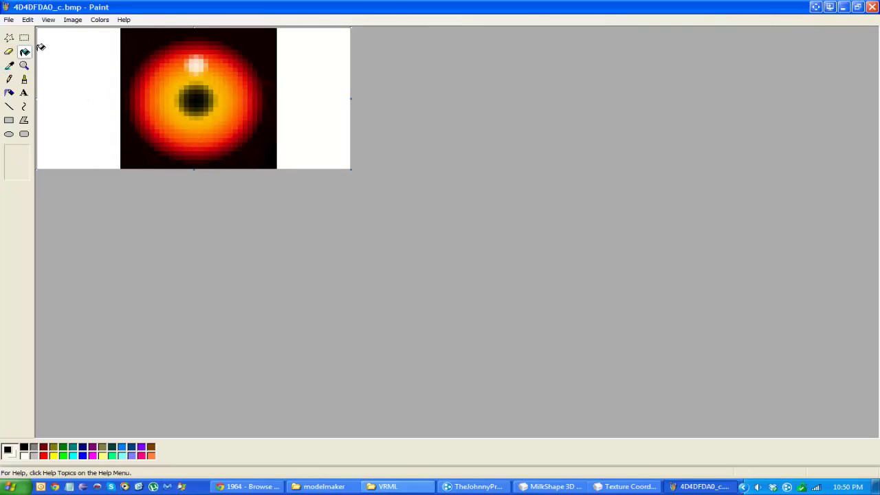
left_click(69, 46)
left_click(300, 87)
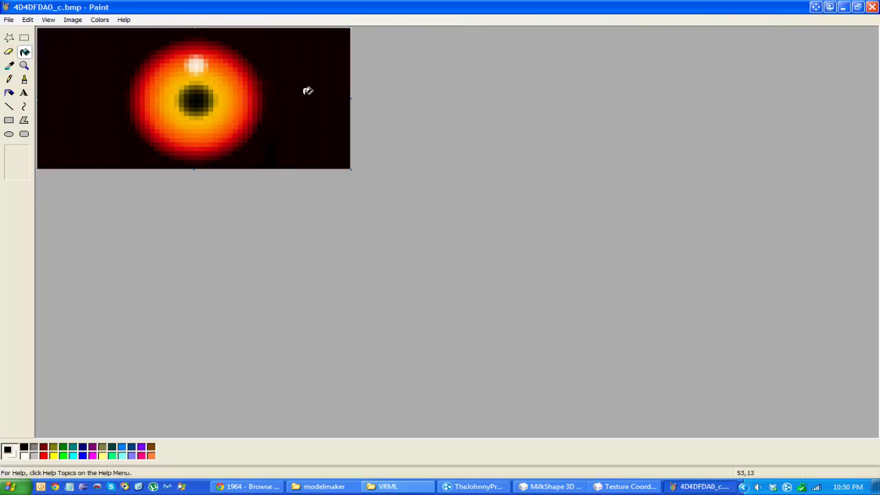
Save the widened image under the new name eye as a 24-bit bitmap in the VRML folder and close Paint
left_click(8, 20)
left_click(52, 73)
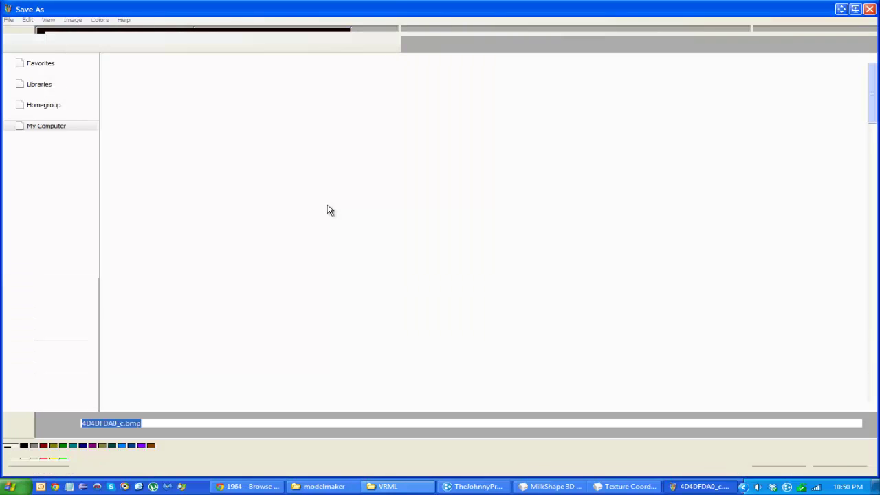
type("eye")
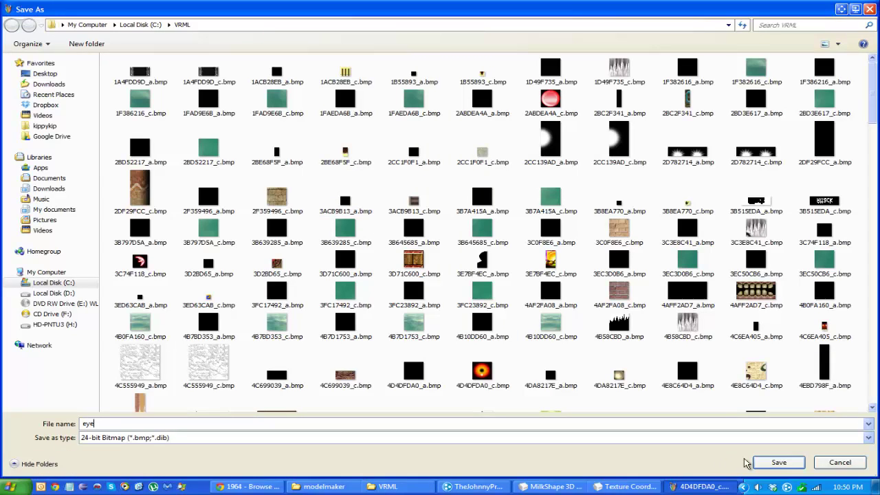
left_click(775, 463)
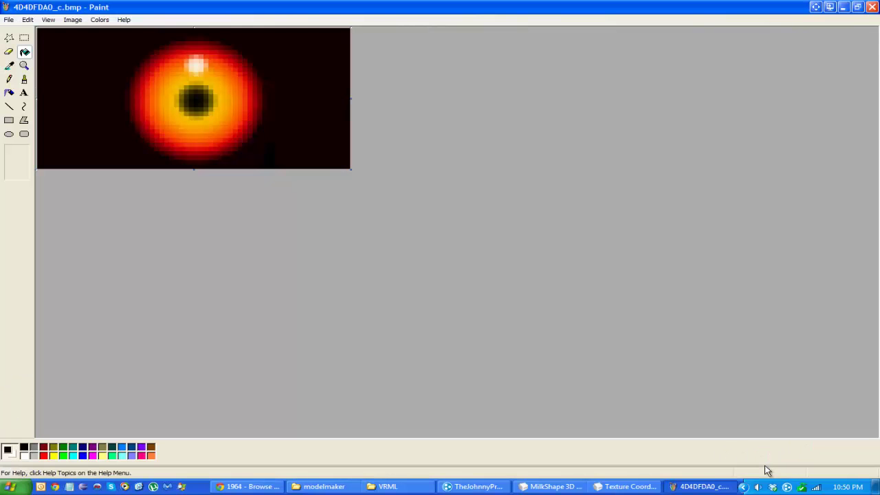
left_click(872, 9)
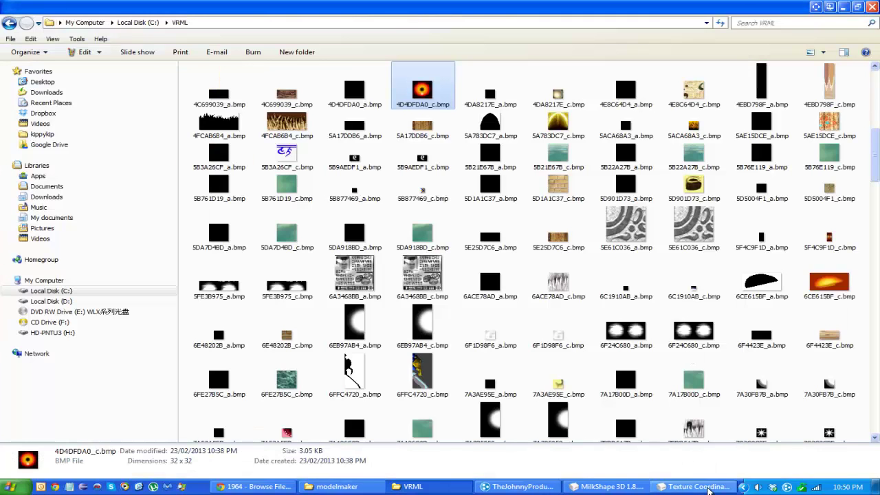
Switch to MilkShape 3D and load eye.bmp as the texture of the eye material
left_click(710, 487)
left_click(608, 486)
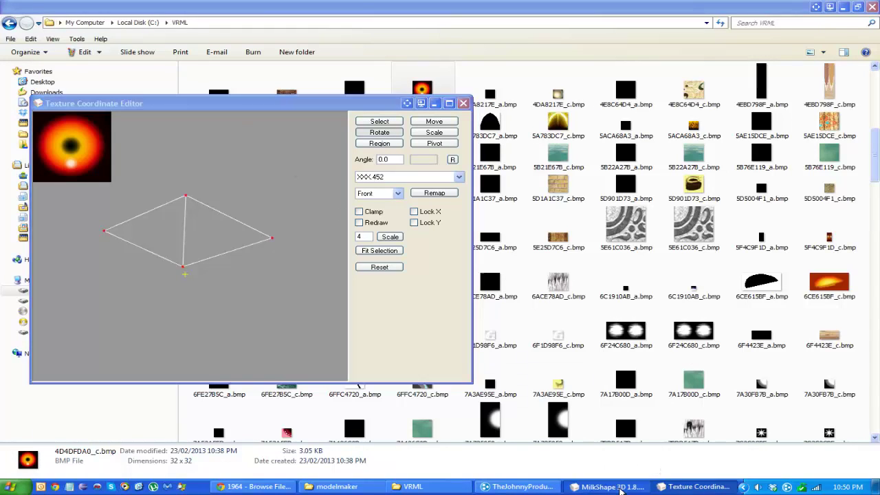
left_click(829, 33)
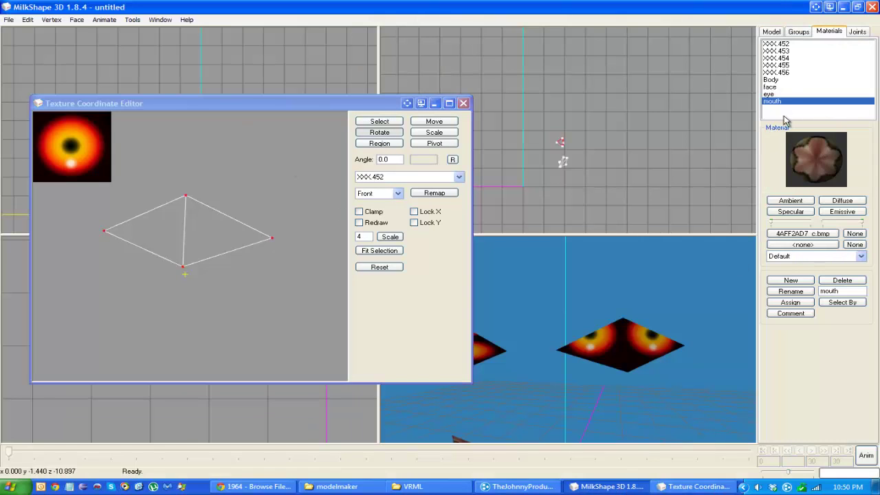
left_click(770, 94)
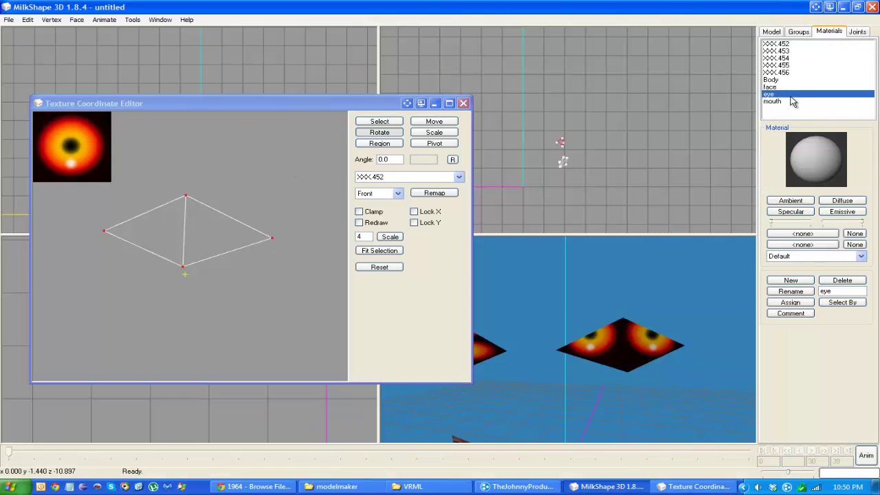
left_click(818, 233)
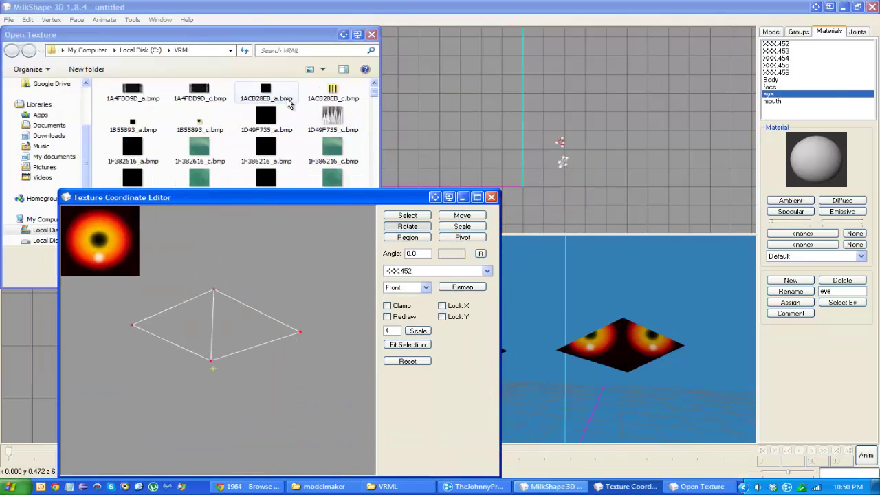
left_click(287, 101)
type("eye")
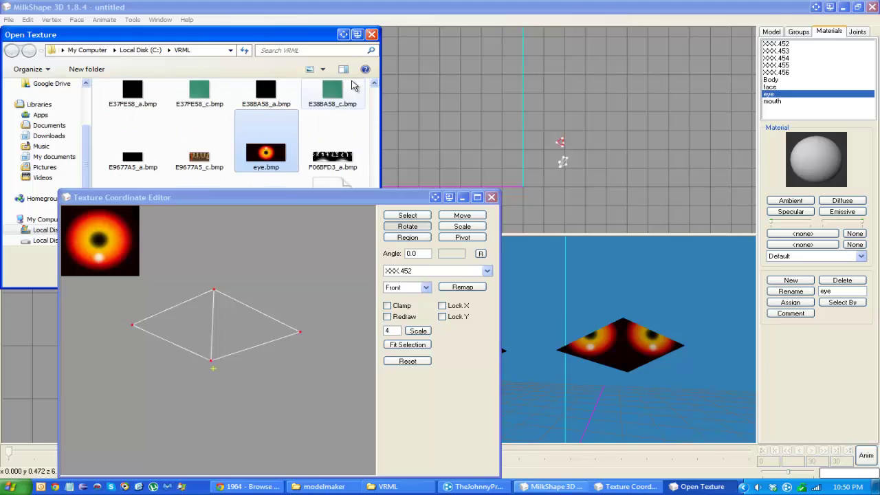
key("Return")
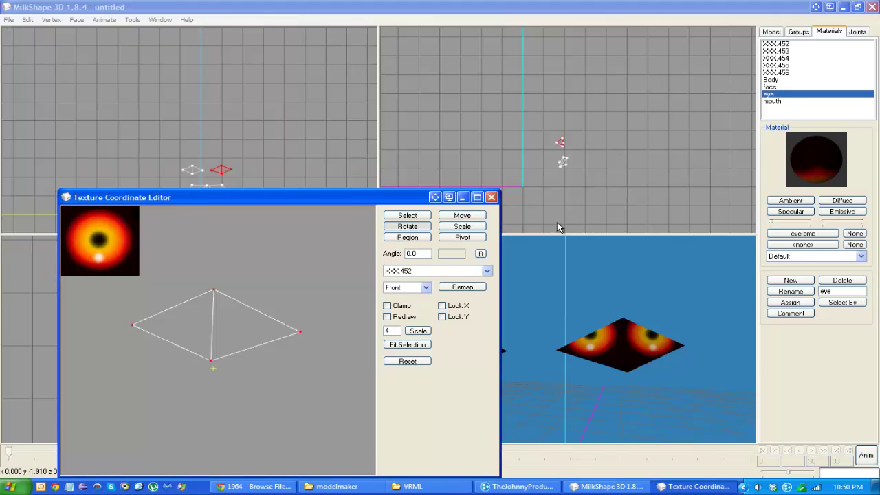
Try to assign the eye material to the currently selected eye faces
left_click(790, 302)
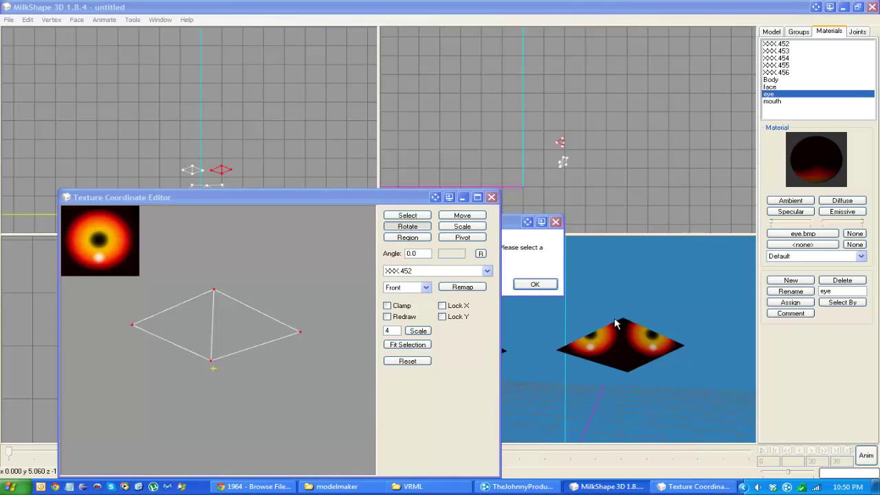
left_click_drag(418, 199, 350, 199)
left_click(535, 284)
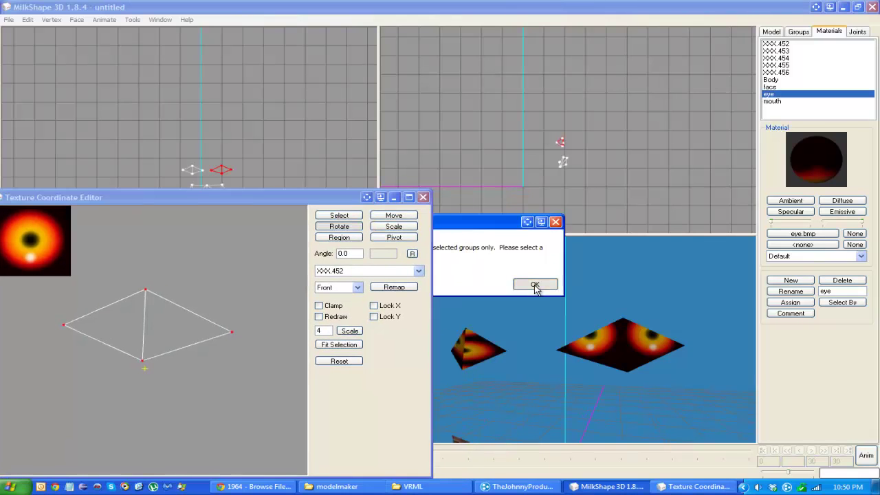
Select the group containing both eyes and assign the eye material to it
left_click(772, 31)
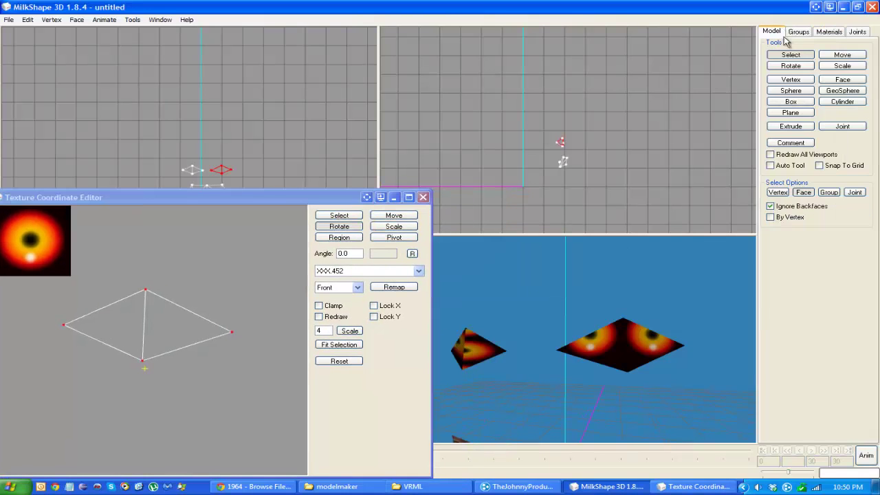
left_click(829, 192)
left_click_drag(605, 89, 536, 165)
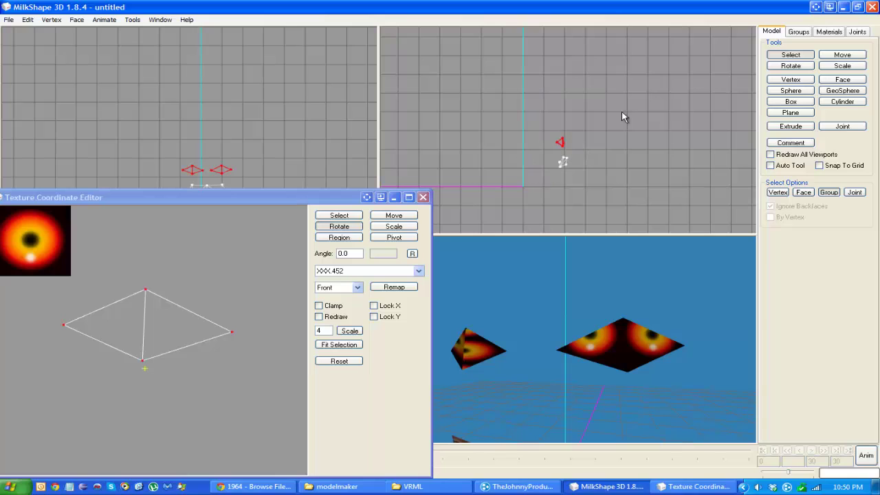
left_click(831, 32)
left_click(791, 302)
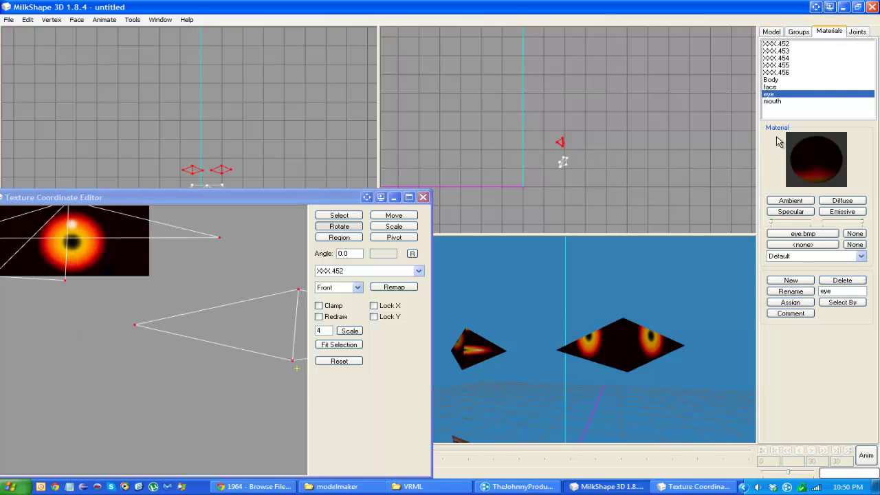
Remap the texture coordinates of both eyes together using the Front projection
left_click(772, 33)
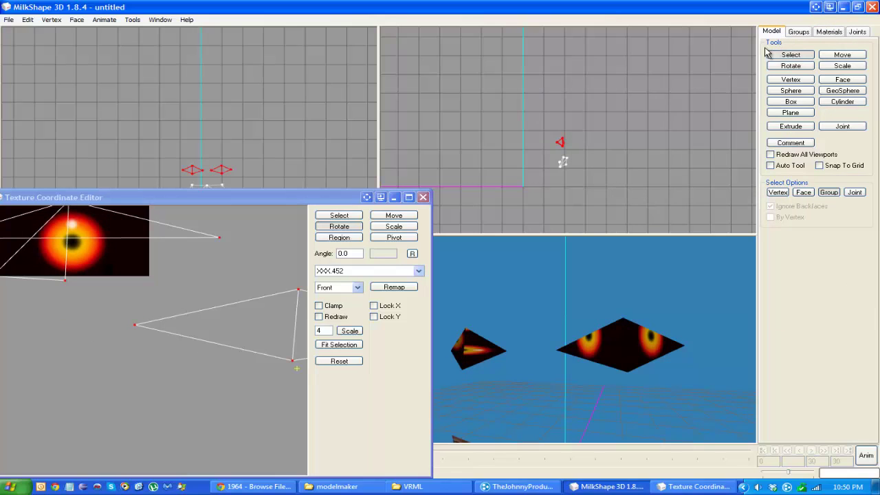
left_click_drag(206, 202, 279, 153)
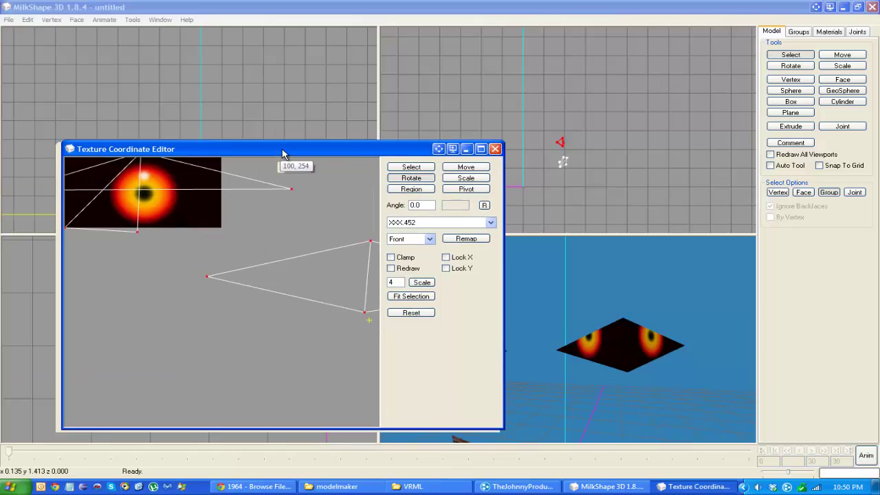
left_click(458, 239)
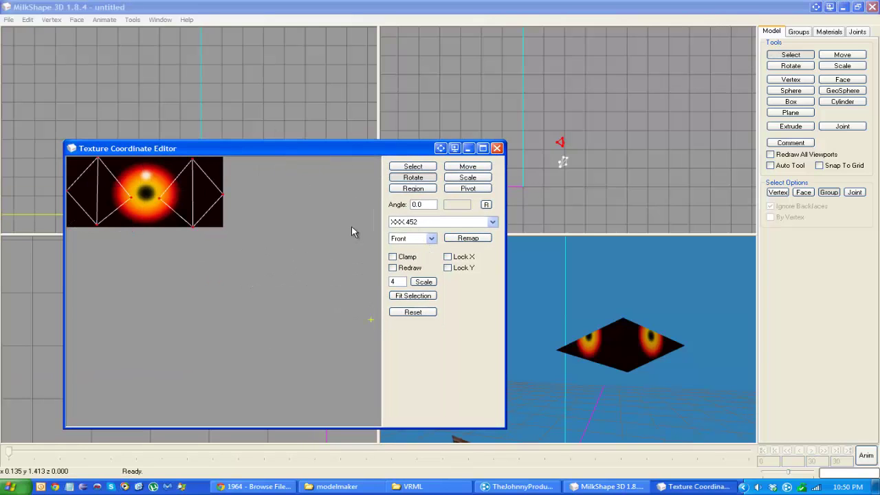
Select only the faces of one eye and remap them with the Front projection onto the widened texture
left_click(803, 192)
left_click_drag(308, 158, 303, 213)
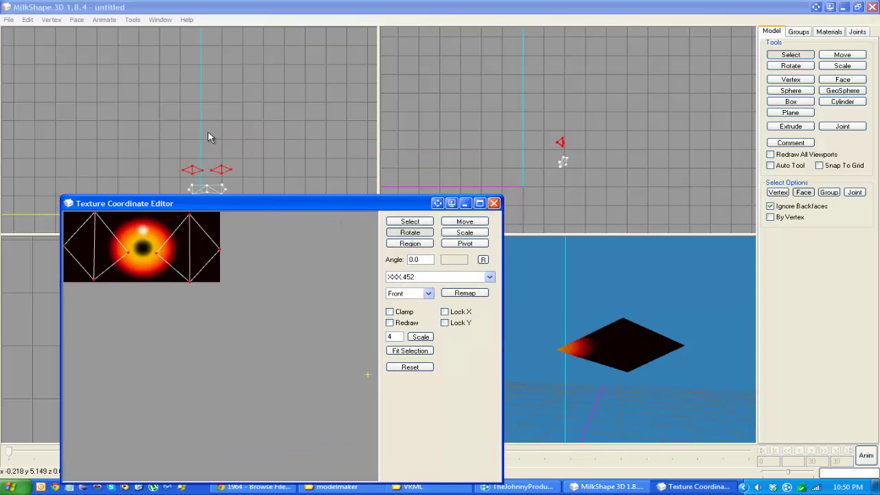
left_click_drag(204, 124, 261, 189)
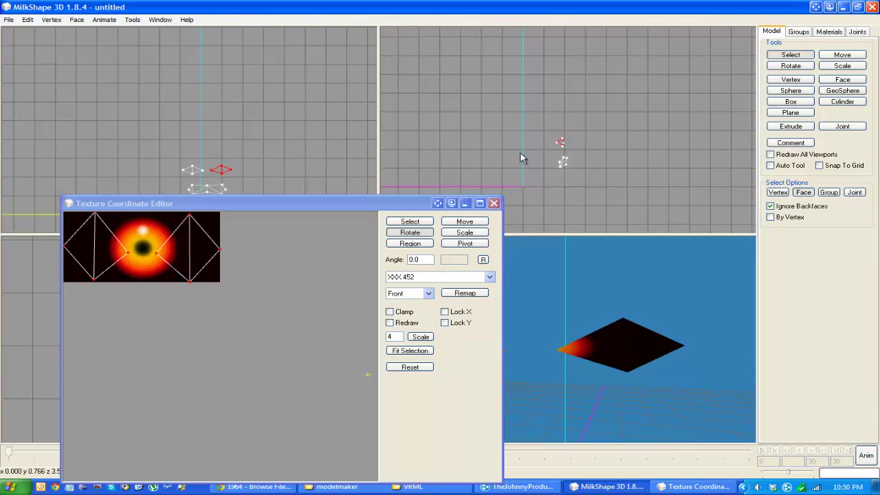
left_click(464, 293)
left_click(722, 367)
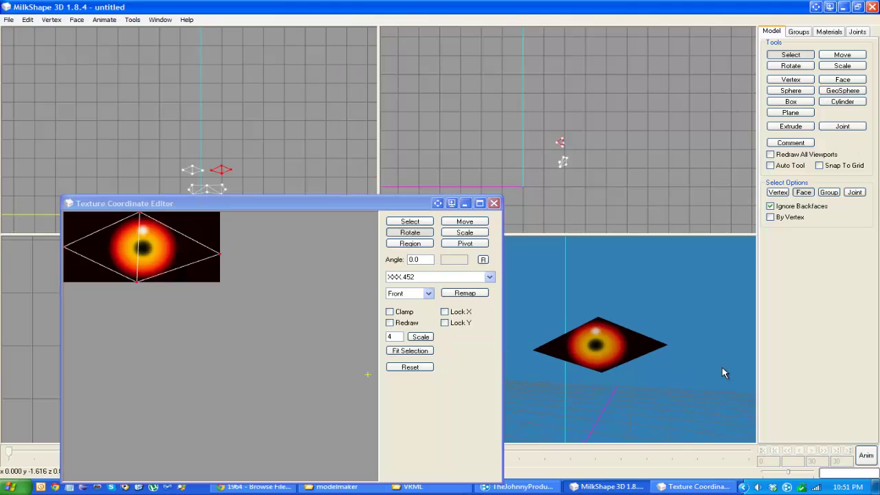
left_click_drag(679, 372, 683, 371)
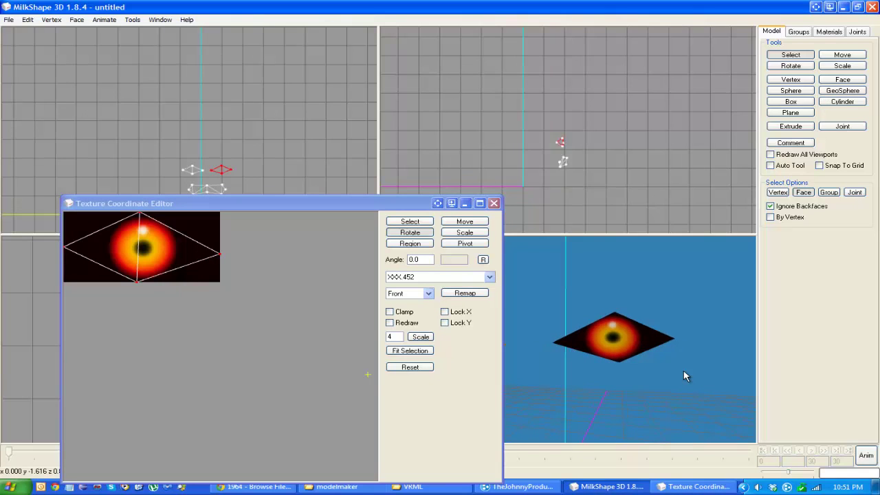
Nudge the eye's texture coordinates slightly right over the image and scale them up a little in height
left_click(464, 221)
left_click_drag(262, 244, 267, 244)
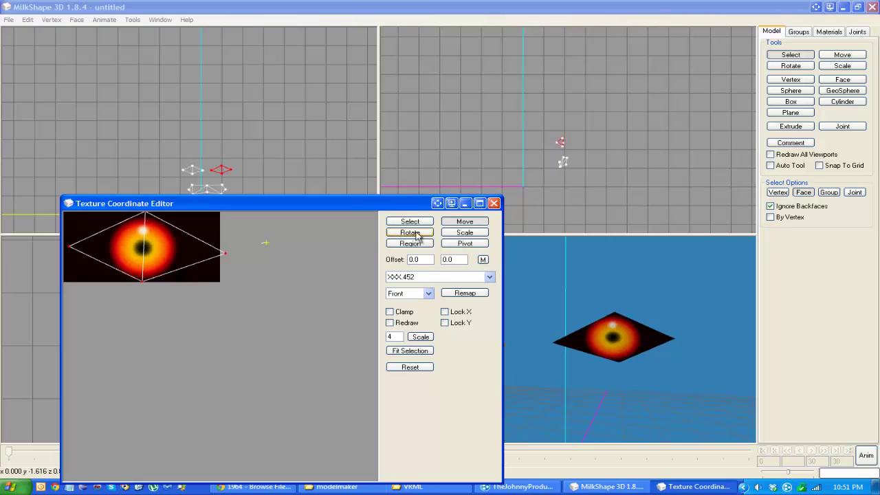
left_click(465, 232)
left_click_drag(237, 236, 236, 241)
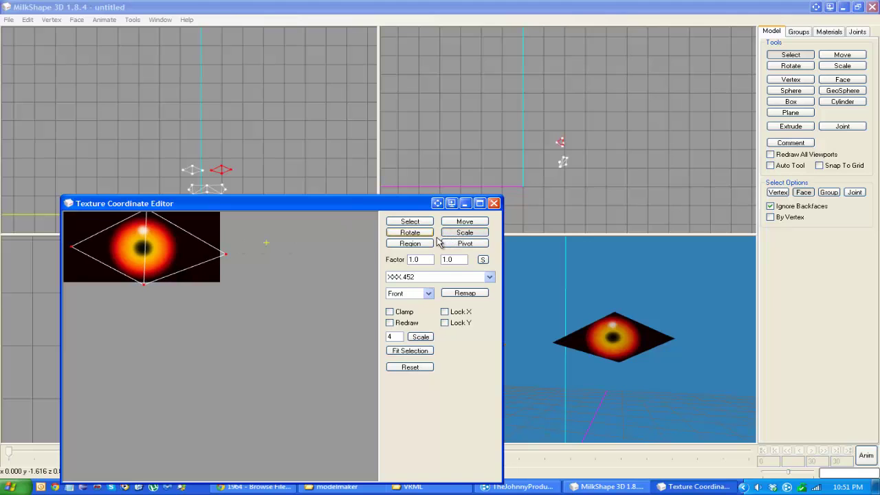
left_click(579, 288)
left_click_drag(578, 288, 570, 288)
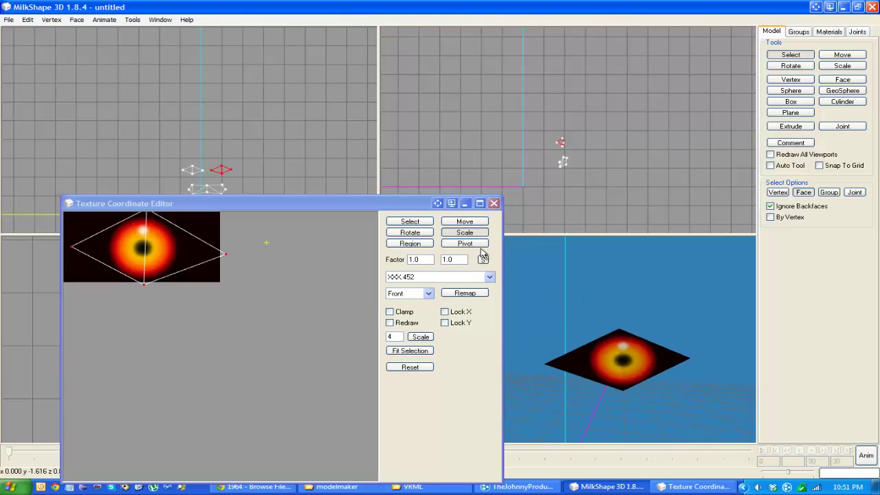
Shift the eye's texture coordinates slightly left to centre the pupil in the mapped outline
left_click(467, 225)
left_click(467, 225)
left_click_drag(275, 237, 273, 238)
left_click(559, 319)
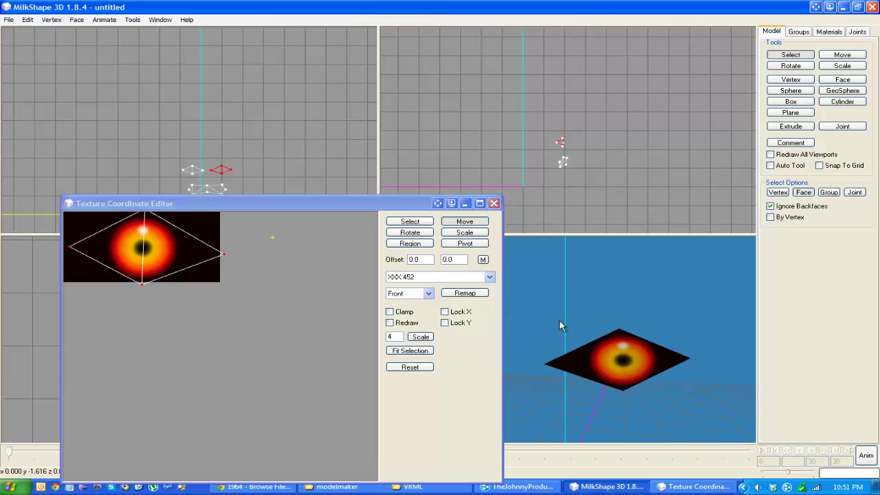
left_click_drag(565, 320, 561, 315)
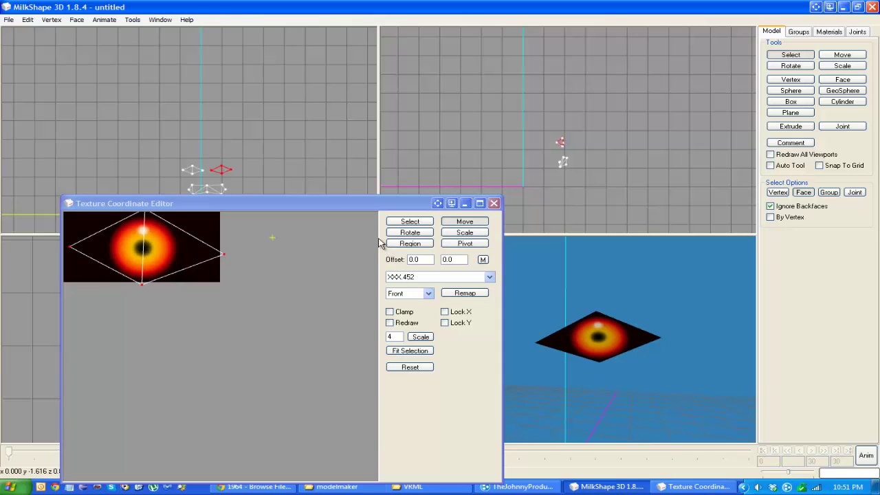
Widen the eye's texture coordinates slightly and move them right so the pupil sits nearer the eye's inner corner
left_click(465, 232)
left_click_drag(303, 236, 308, 242)
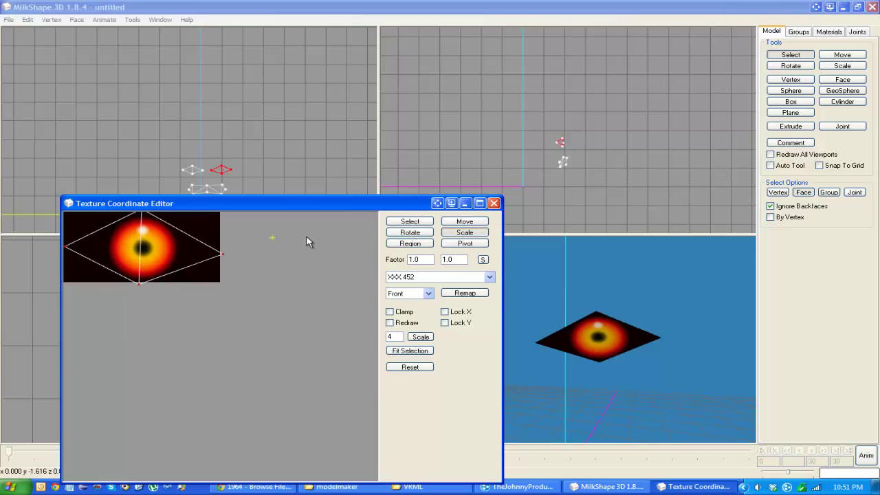
left_click(645, 338)
left_click_drag(254, 226, 293, 247)
left_click(602, 354)
left_click(465, 221)
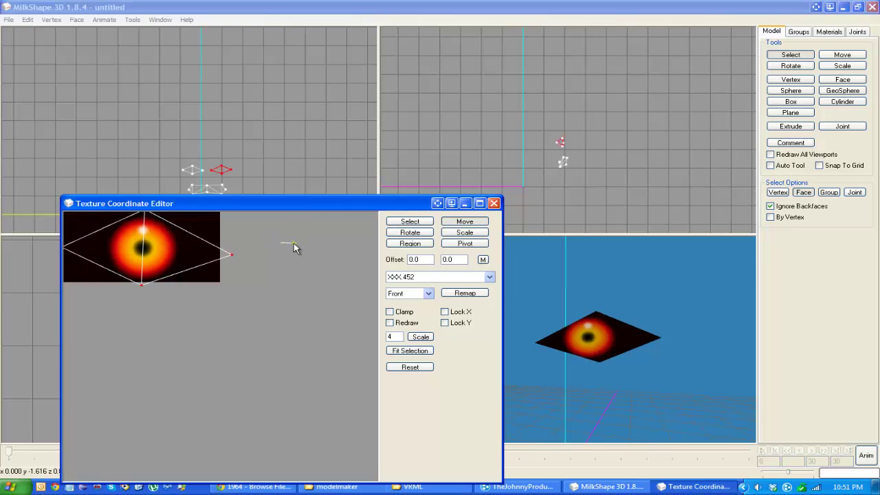
Select only the faces of the other eye and remap them with the Front projection onto the widened eye texture
left_click(550, 303)
left_click_drag(561, 301, 608, 303)
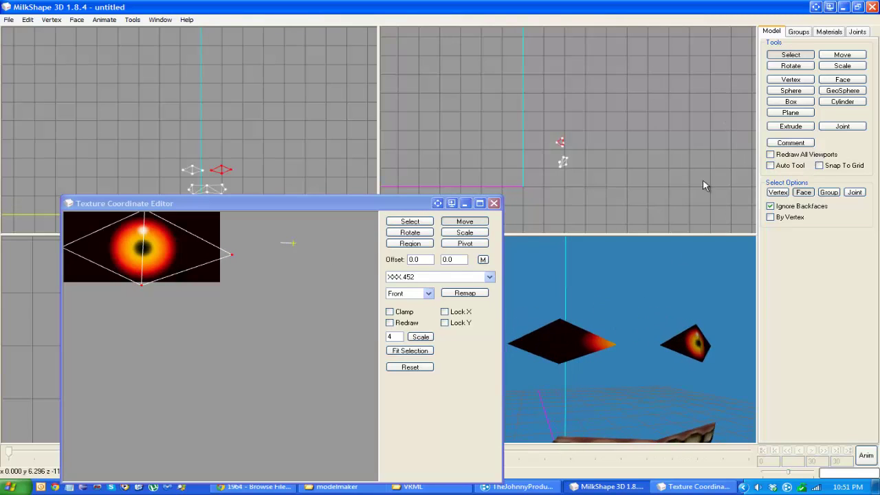
left_click_drag(195, 138, 190, 182)
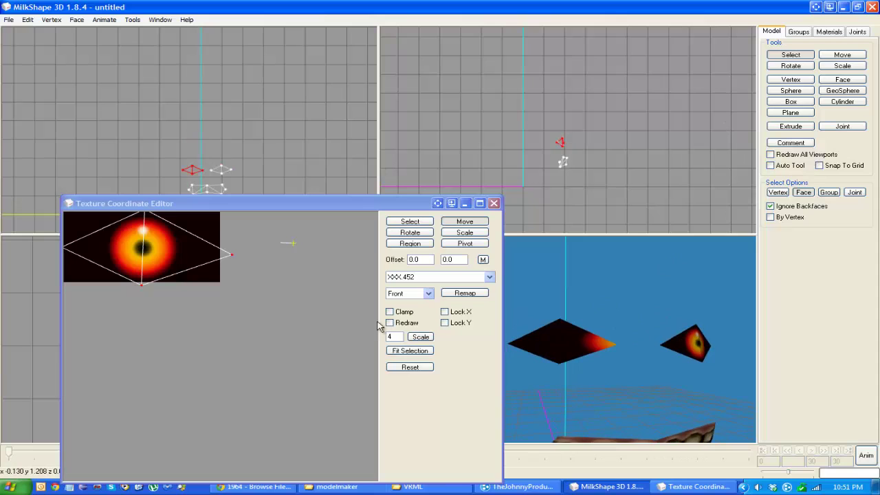
left_click(368, 204)
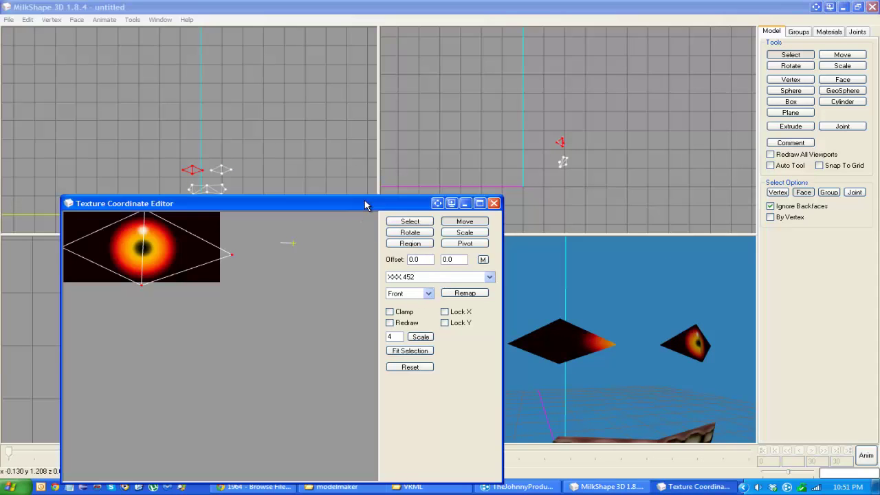
left_click_drag(639, 296, 637, 335)
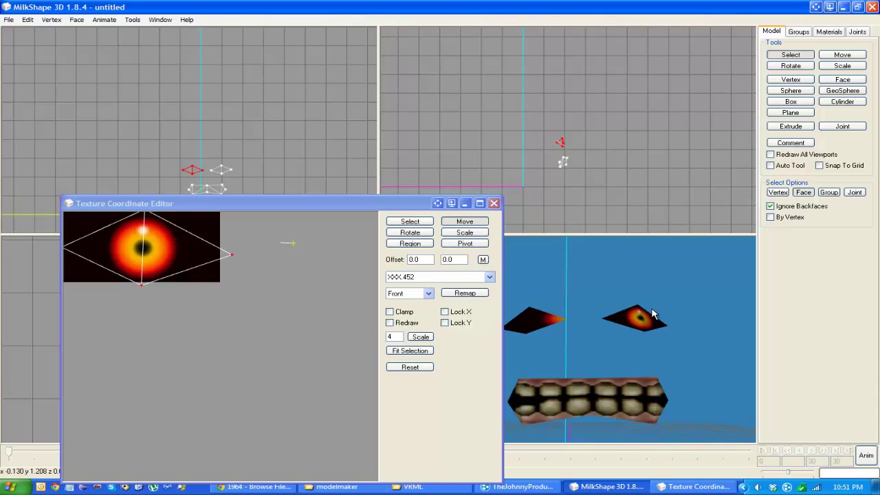
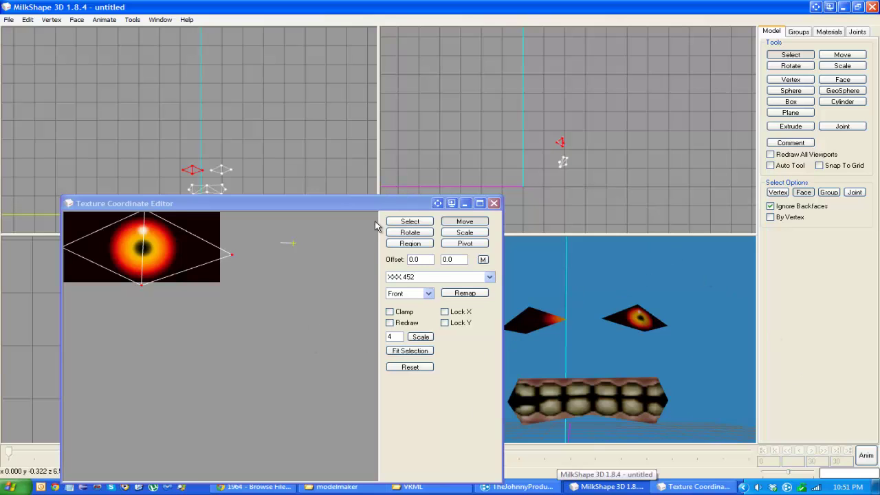
left_click(417, 218)
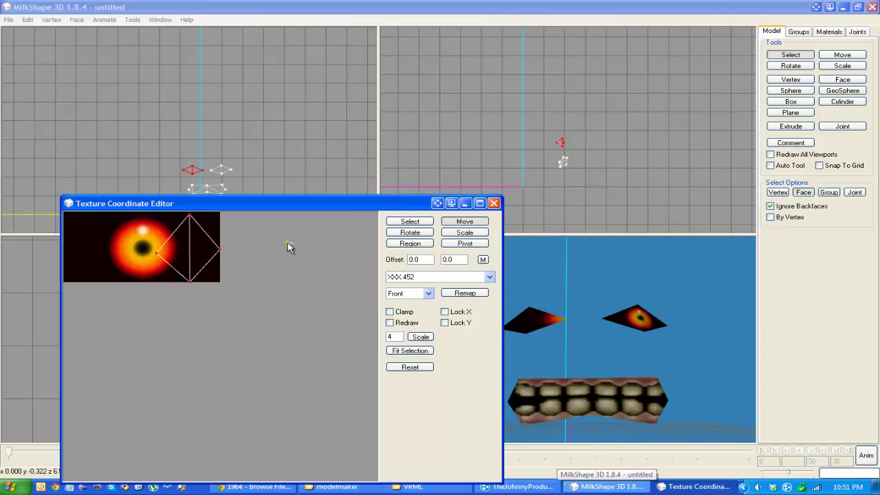
left_click(464, 292)
left_click(584, 338)
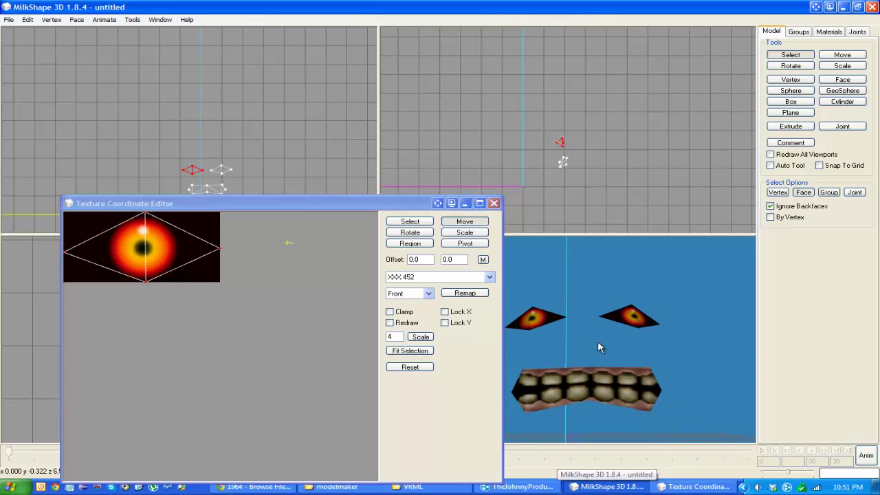
left_click_drag(598, 340, 612, 359)
Scale the second eye's texture coordinates up slightly, then shift them right and a little up to centre the pupil
left_click(464, 232)
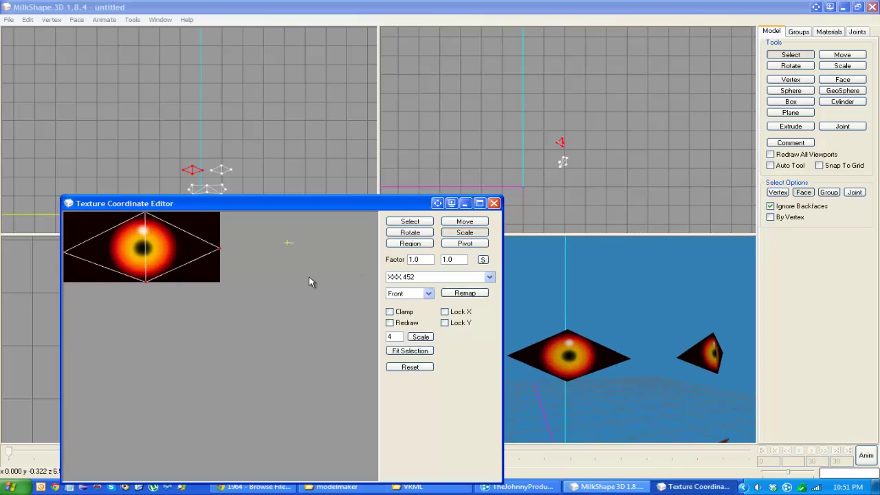
left_click_drag(310, 281, 325, 281)
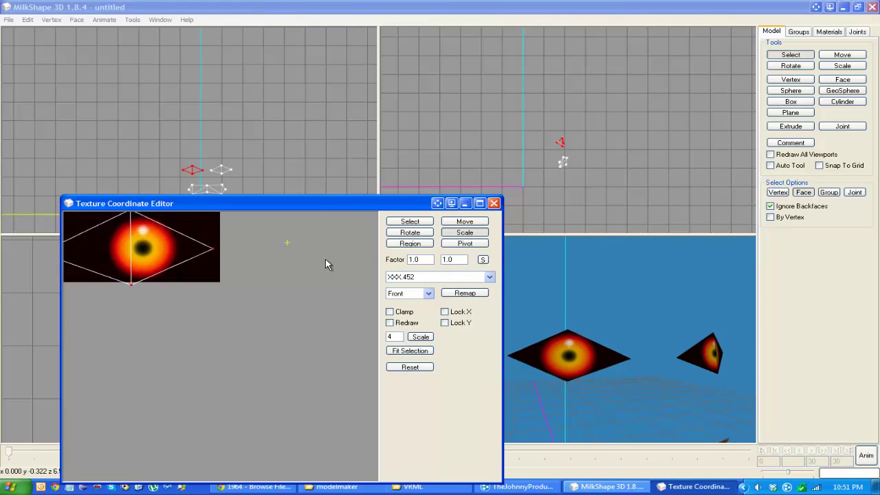
left_click(464, 221)
left_click_drag(161, 251, 175, 252)
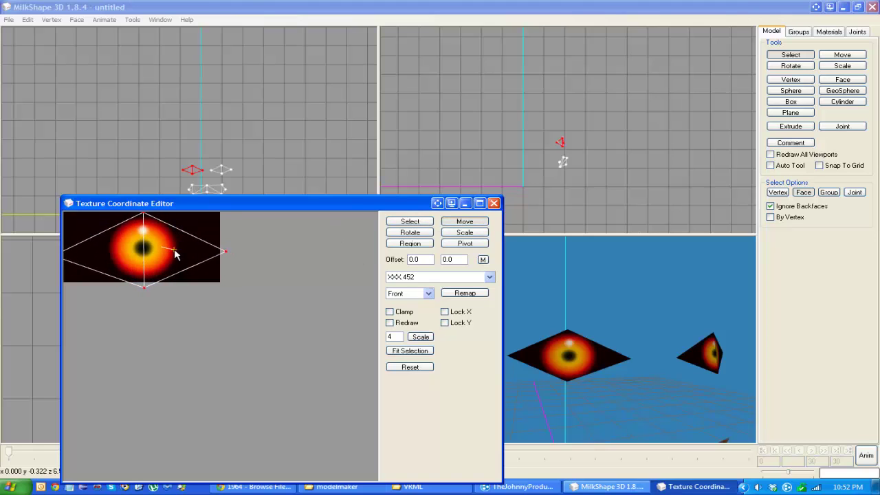
left_click_drag(560, 340, 560, 342)
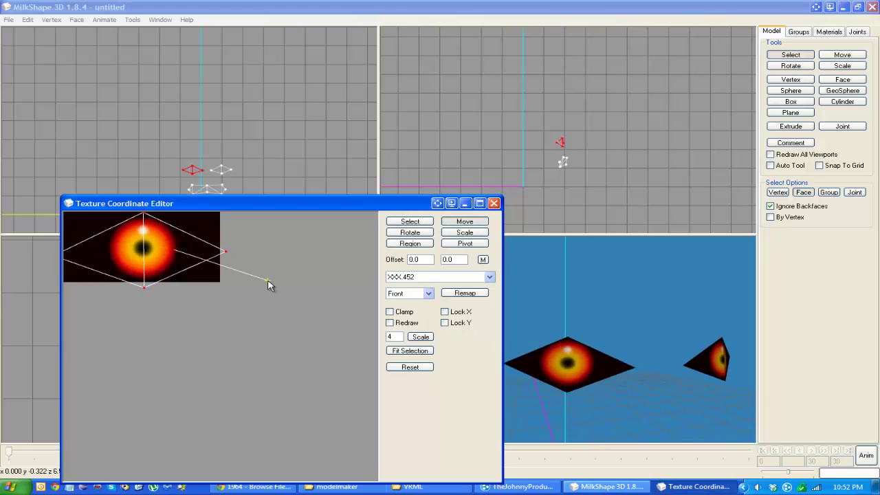
left_click_drag(268, 285, 268, 282)
mouse_move(629, 341)
left_mouse_down()
mouse_move(595, 347)
mouse_move(625, 337)
mouse_move(622, 329)
left_mouse_up()
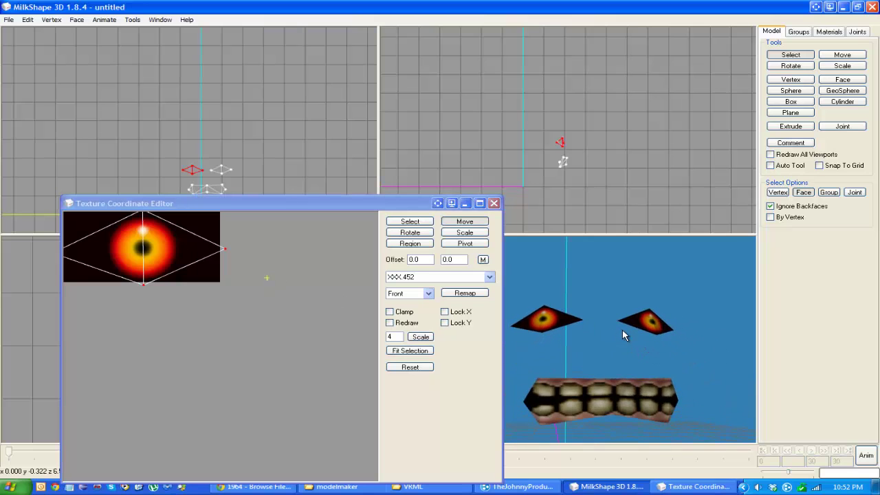
Unhide the default, XXX.454 and XXX.455 groups of the head
left_click(801, 32)
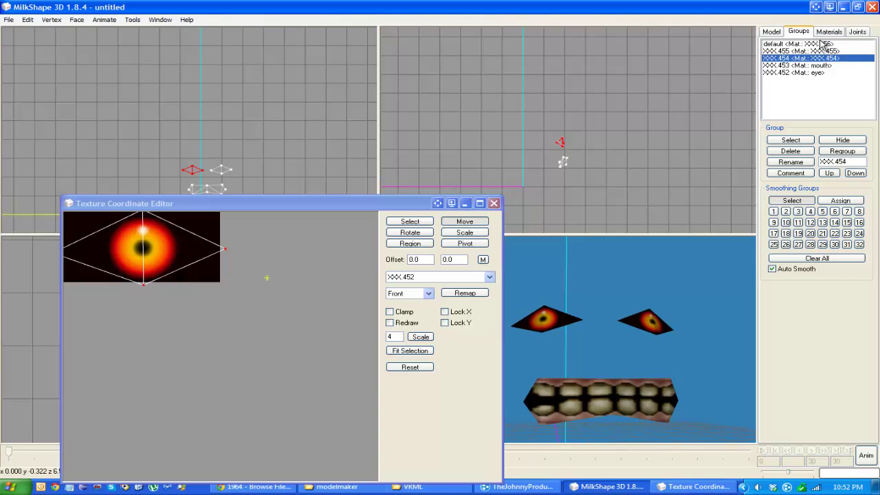
left_click(787, 44)
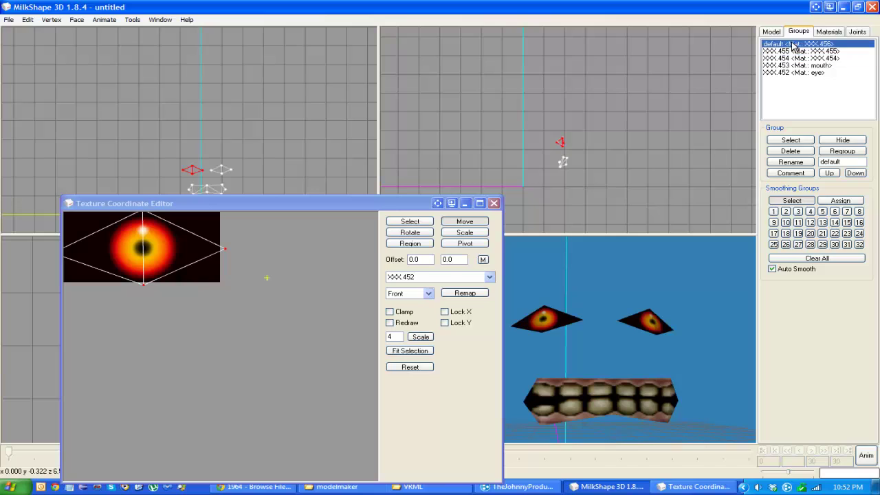
left_click(848, 142)
left_click(844, 59)
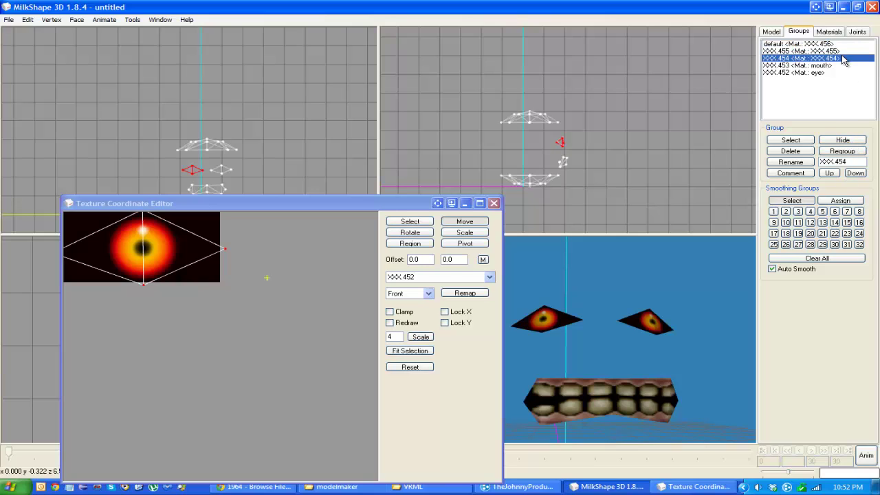
left_click(843, 140)
left_click(825, 51)
left_click(842, 140)
Hide the mouth group XXX.453 and the eye group XXX.452, leaving only the head's skin groups in view
left_click(820, 65)
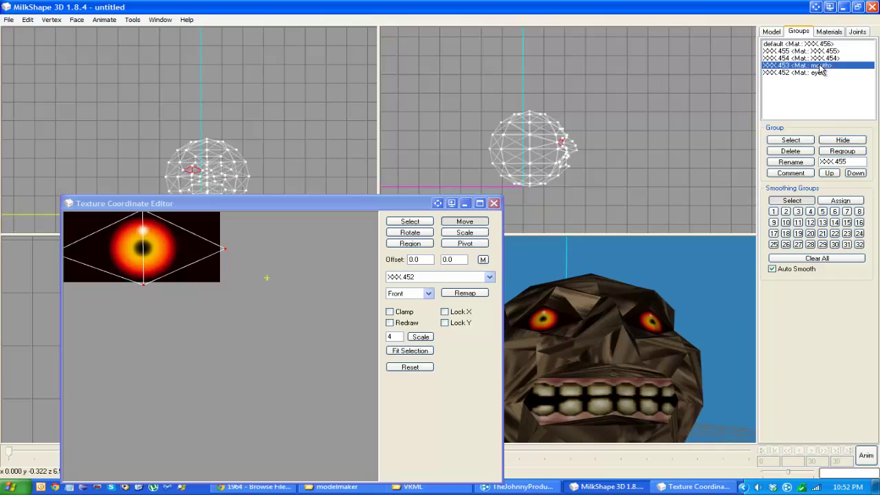
left_click(840, 141)
left_click(828, 73)
left_click(849, 141)
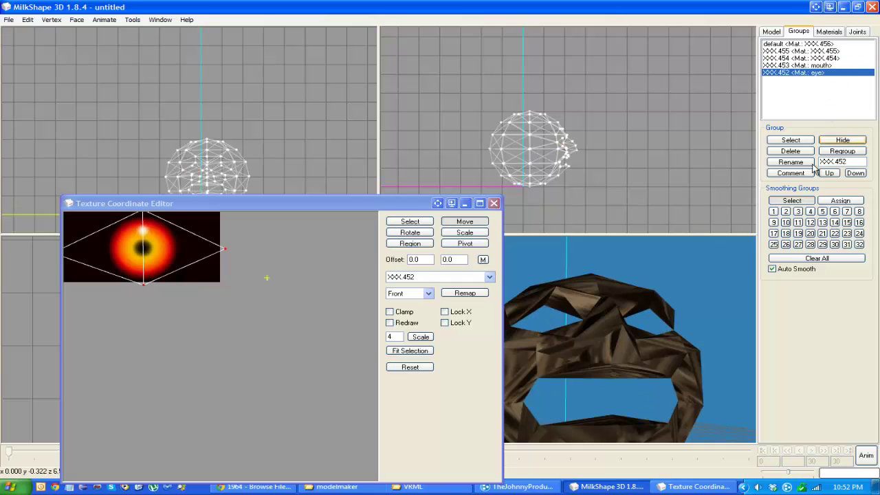
left_click_drag(543, 330, 675, 319)
Look at the finished moon_mouth.ms3d reference model and close the Texture Coordinate Editor in the untitled model
left_click(829, 32)
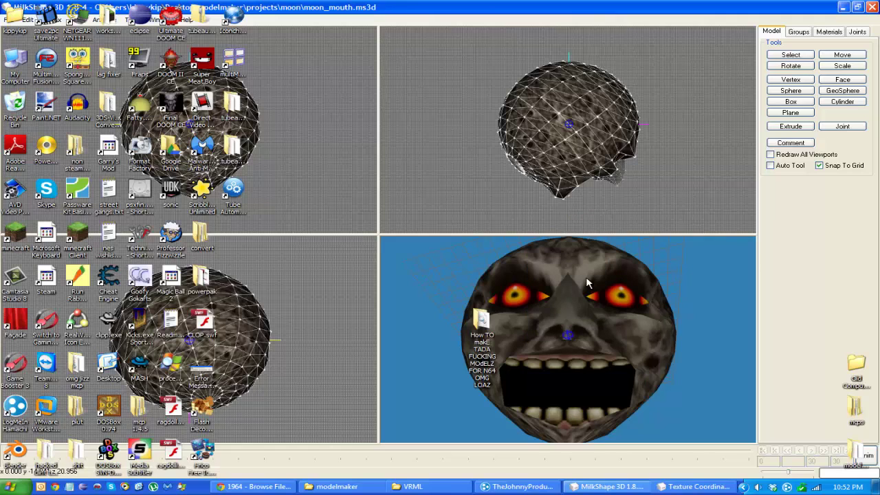
left_click(655, 487)
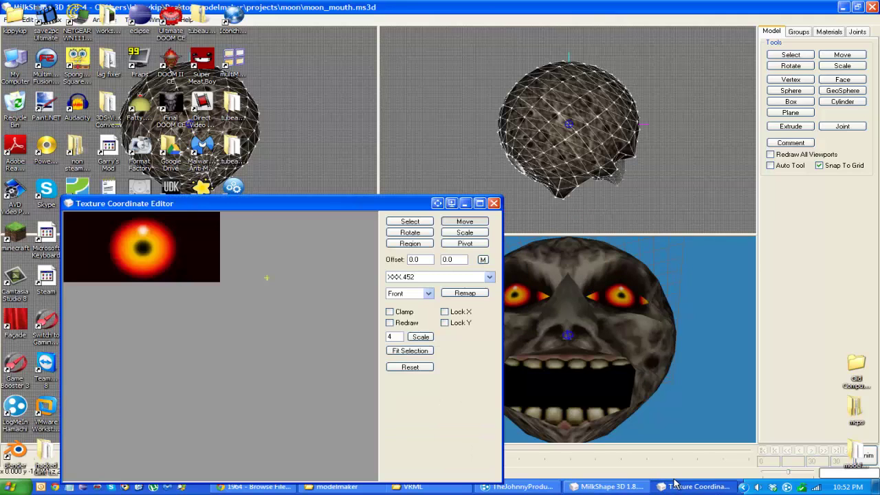
left_click(640, 487)
mouse_move(633, 372)
left_mouse_down()
mouse_move(631, 354)
mouse_move(618, 373)
mouse_move(685, 363)
mouse_move(621, 373)
mouse_move(637, 376)
mouse_move(645, 362)
mouse_move(629, 368)
left_mouse_up()
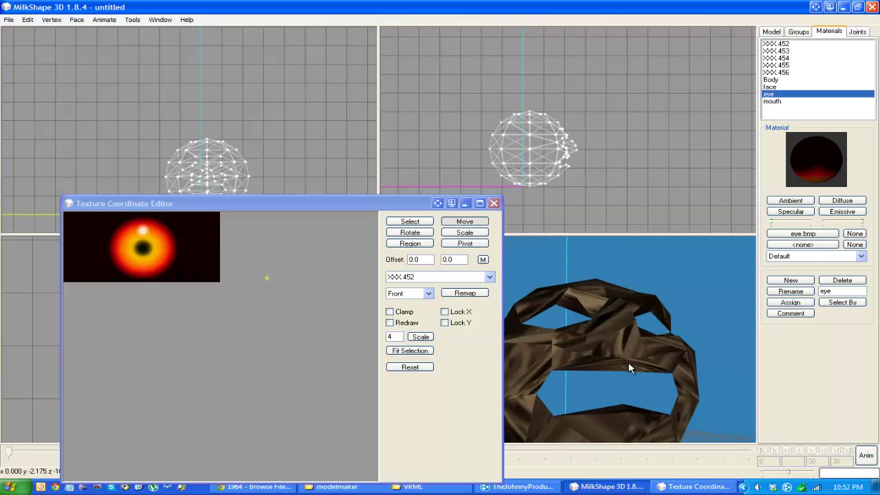
left_click(493, 203)
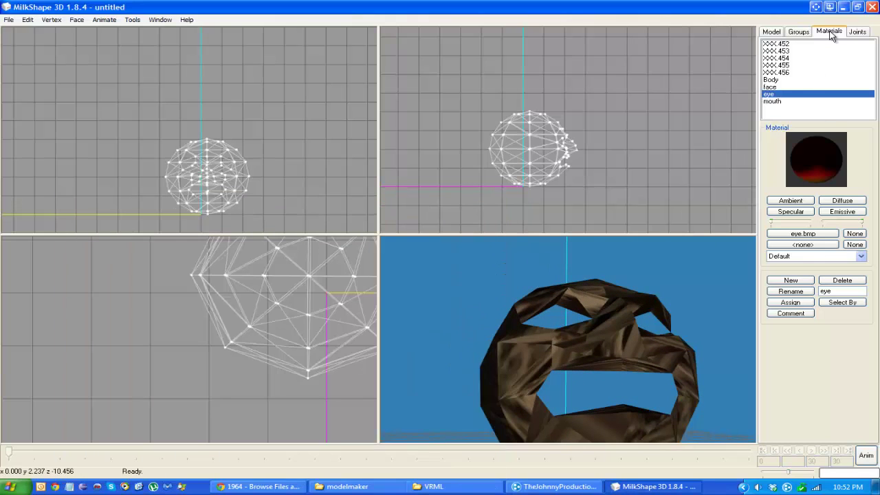
Load a texture bitmap from the VRML folder into the Body material
left_click(775, 87)
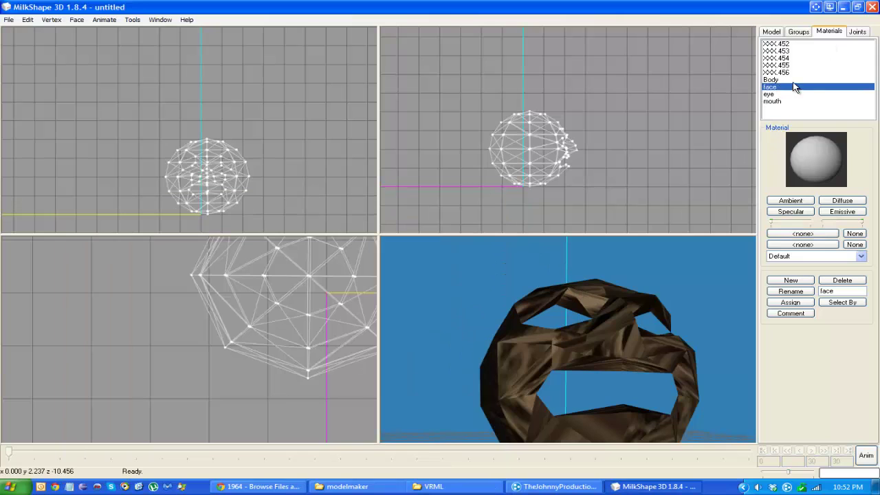
left_click(790, 80)
left_click(802, 233)
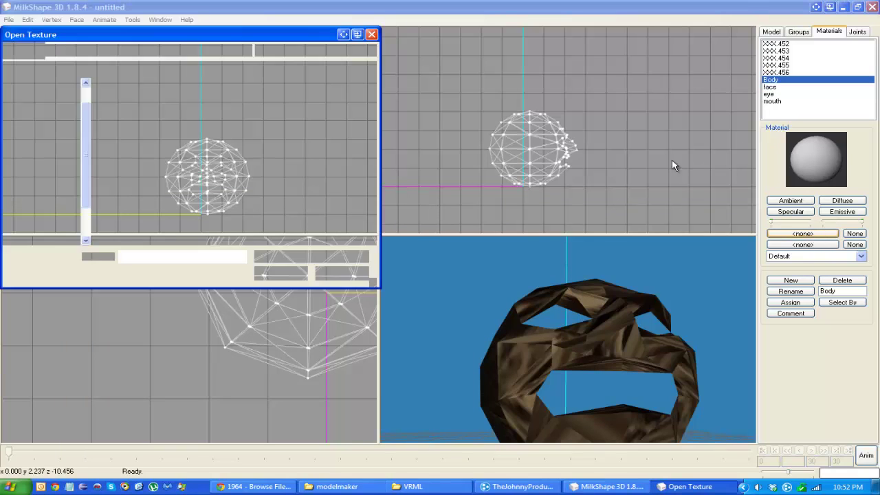
left_click_drag(376, 98, 374, 234)
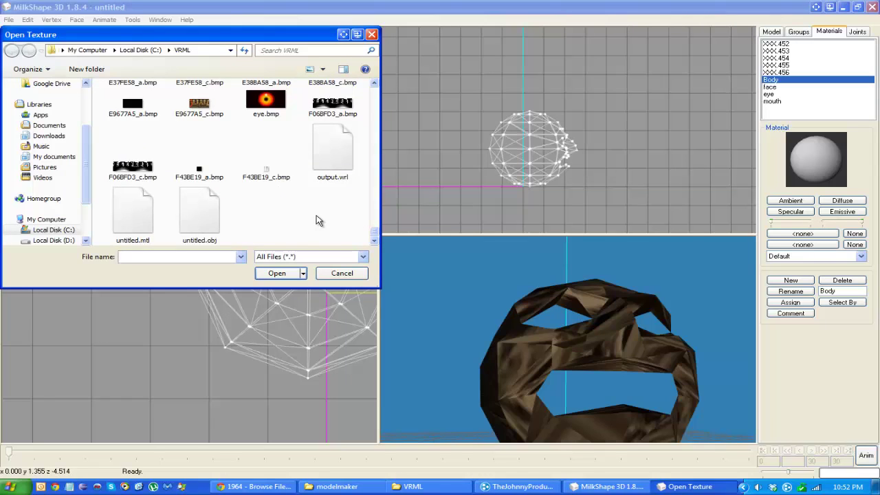
scroll(318, 220, "up", 3)
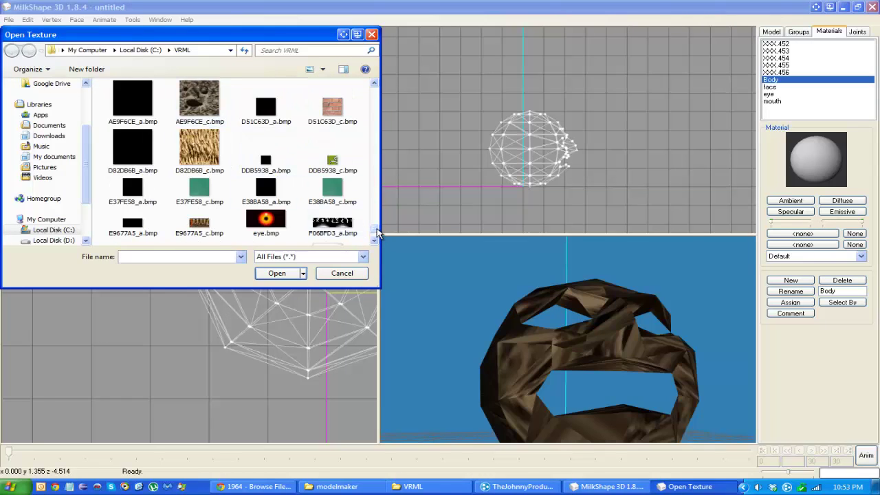
left_click_drag(375, 231, 371, 96)
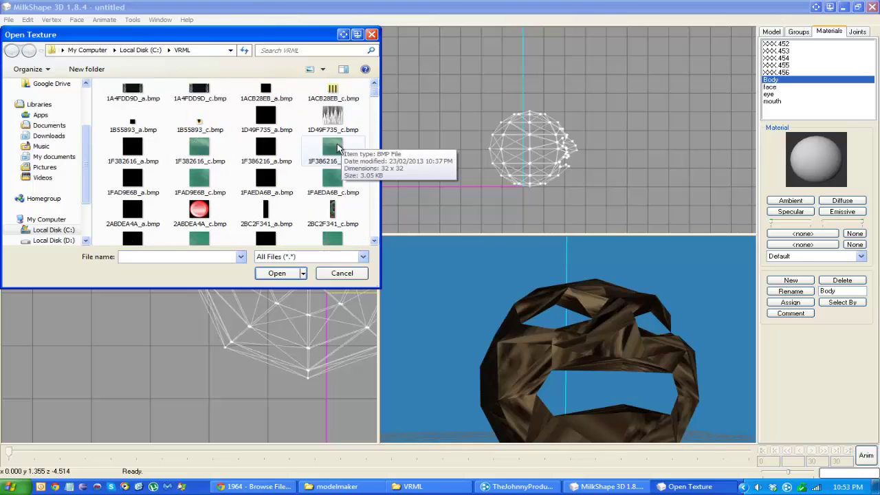
scroll(337, 148, "down", 10)
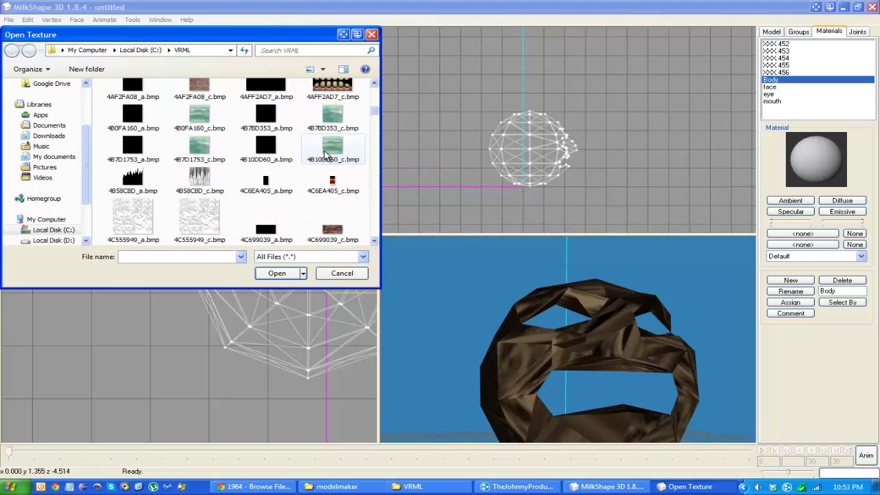
scroll(319, 152, "down", 4)
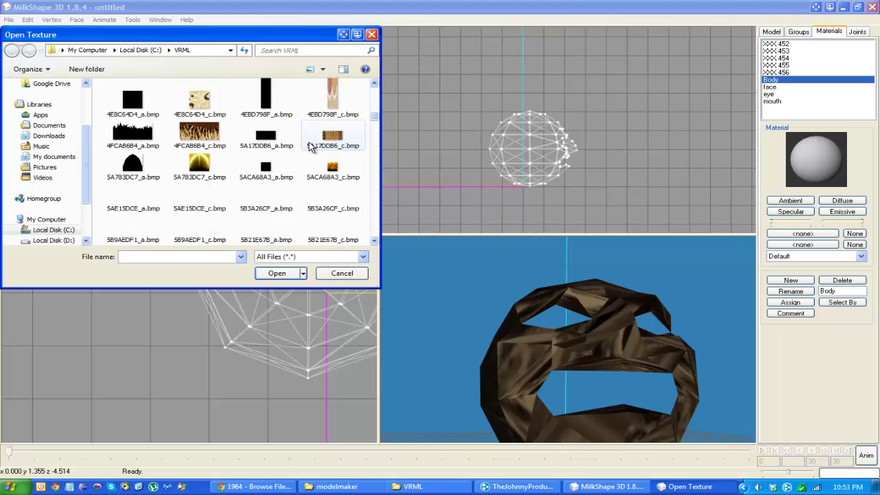
scroll(310, 148, "down", 5)
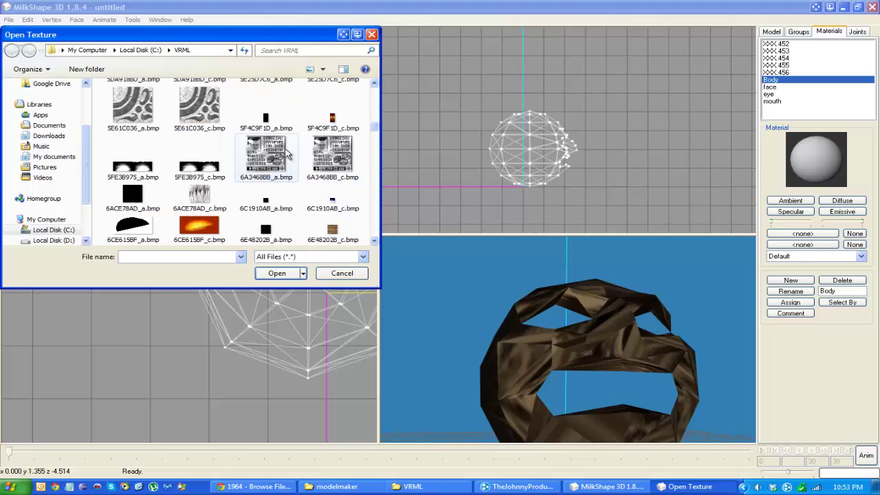
scroll(289, 171, "down", 8)
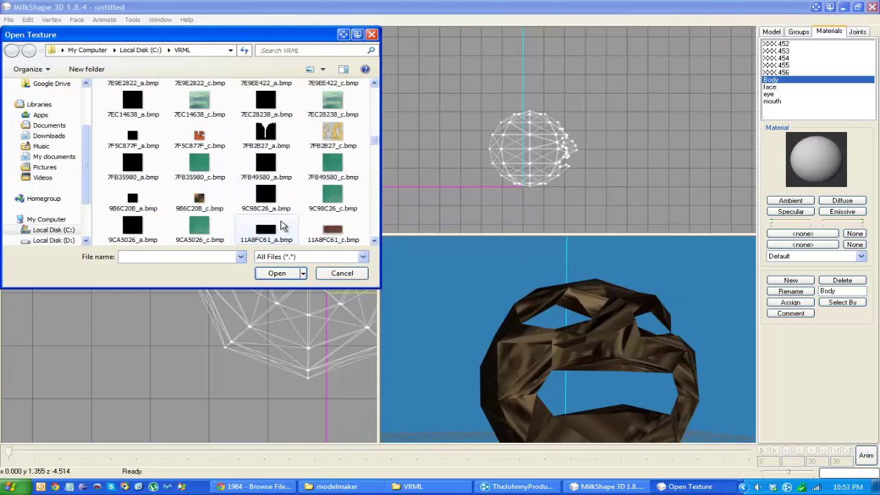
scroll(281, 225, "down", 6)
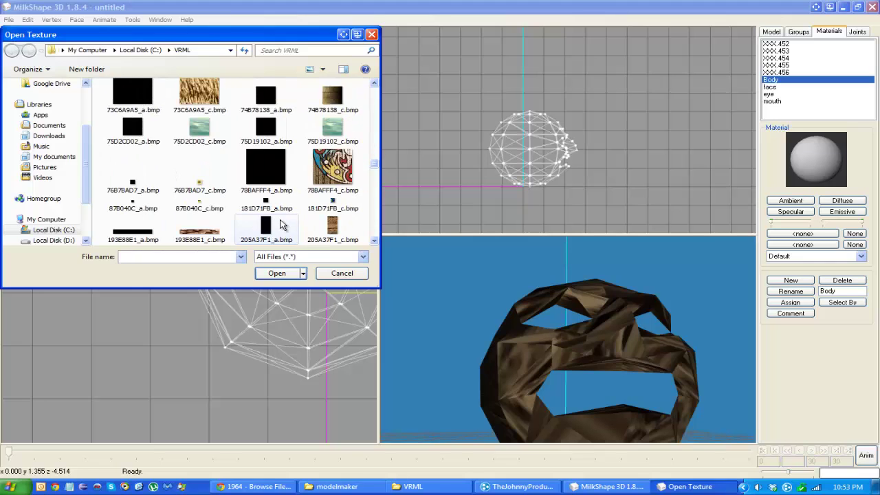
scroll(281, 225, "down", 7)
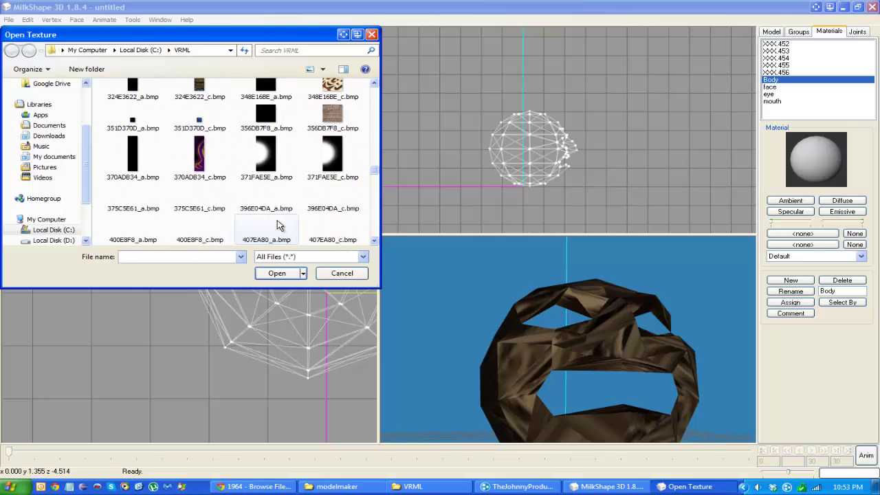
scroll(281, 226, "down", 7)
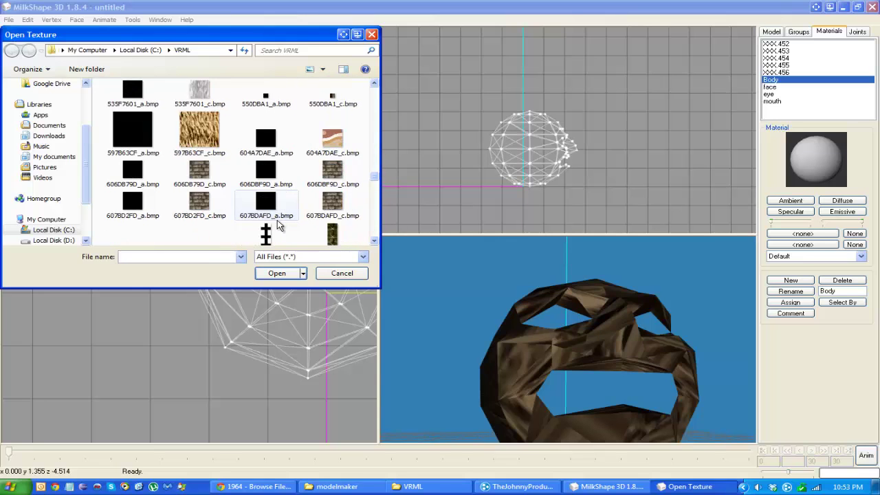
scroll(279, 226, "down", 5)
double_click(311, 163)
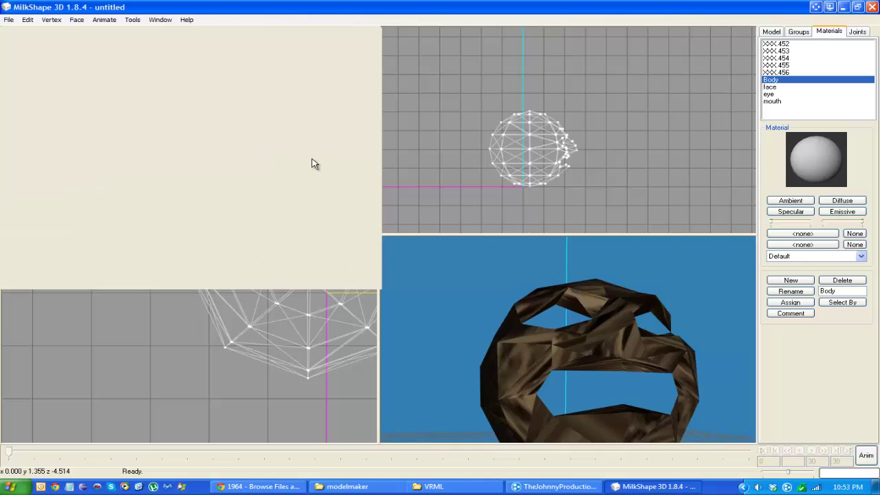
Load the texture AE9F6CE_c.bmp from the VRML folder into the face material
left_click(770, 87)
left_click(802, 234)
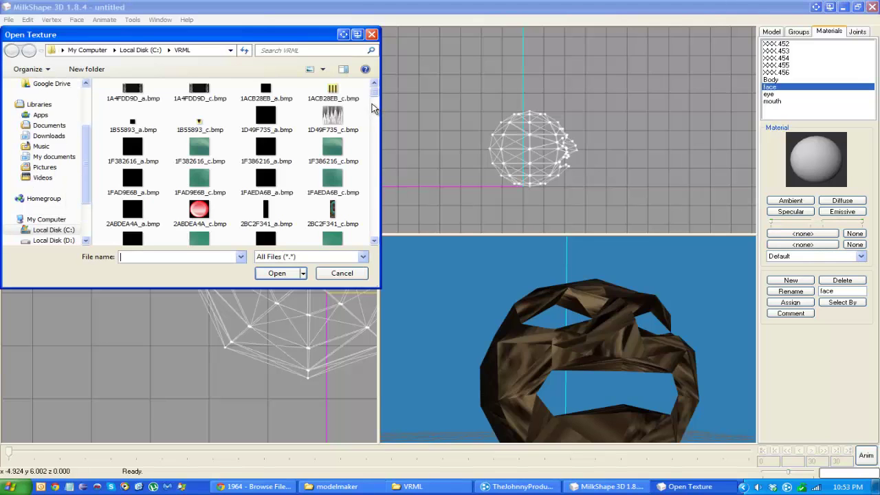
left_click_drag(375, 93, 376, 233)
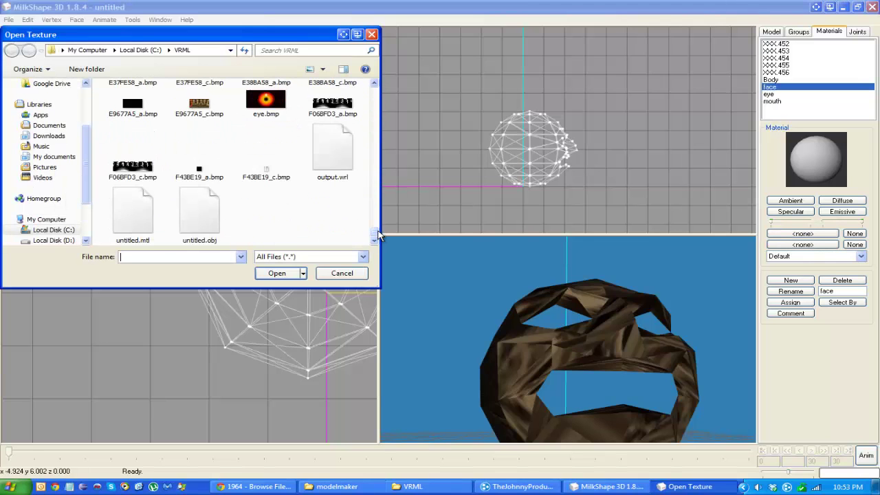
left_click(265, 151)
scroll(227, 165, "up", 10)
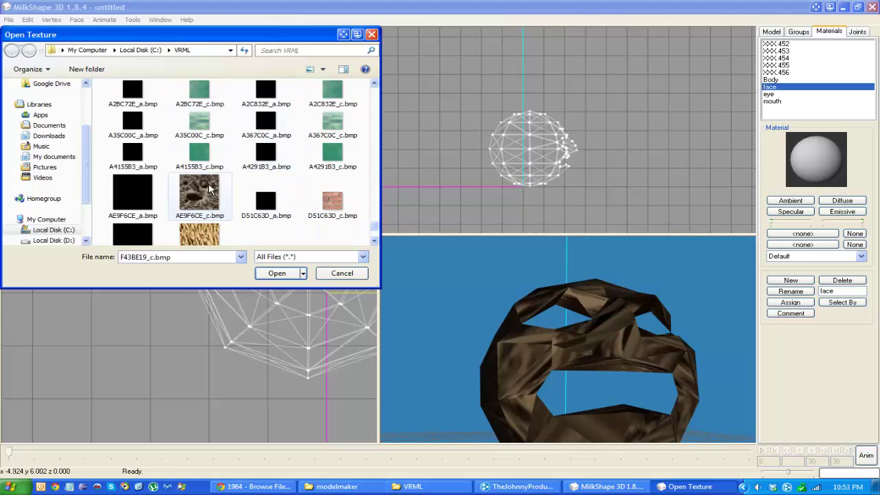
double_click(211, 190)
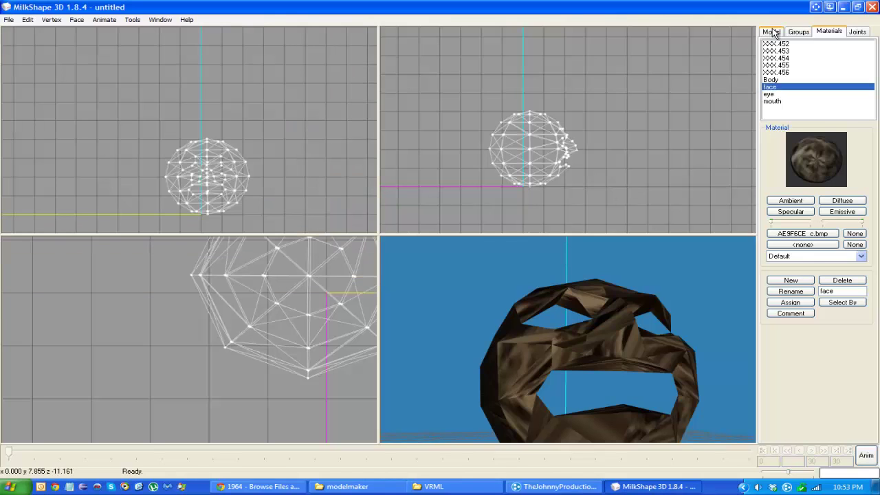
Select the two groups forming the round back of the head and assign the Body material to them
left_click(771, 32)
left_click(829, 192)
left_click_drag(448, 83, 535, 198)
left_click(798, 32)
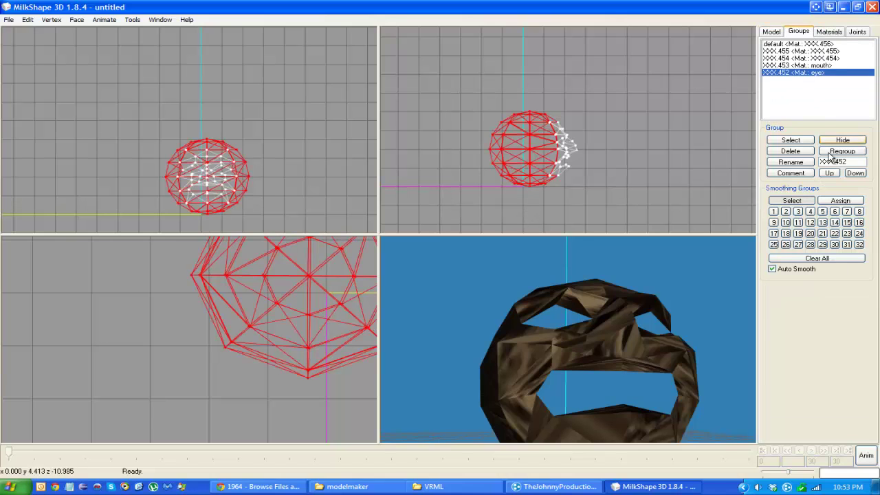
left_click(816, 66)
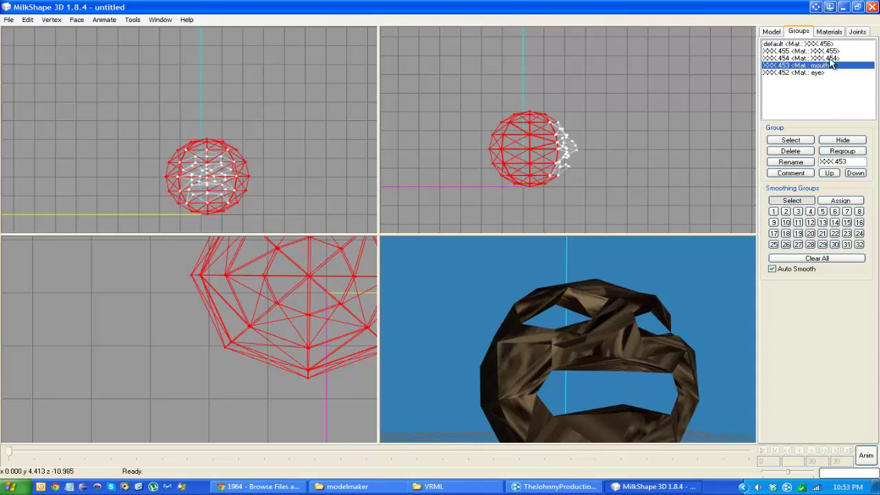
left_click(828, 32)
left_click(830, 87)
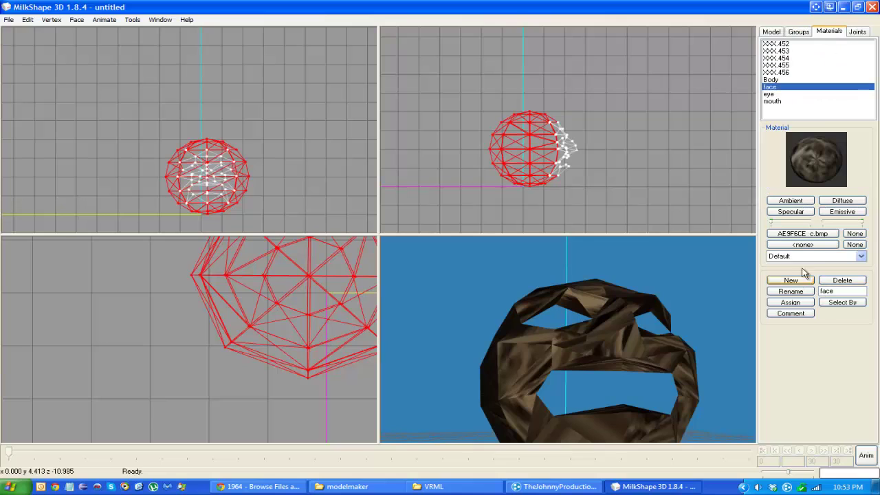
left_click(801, 81)
left_click(789, 303)
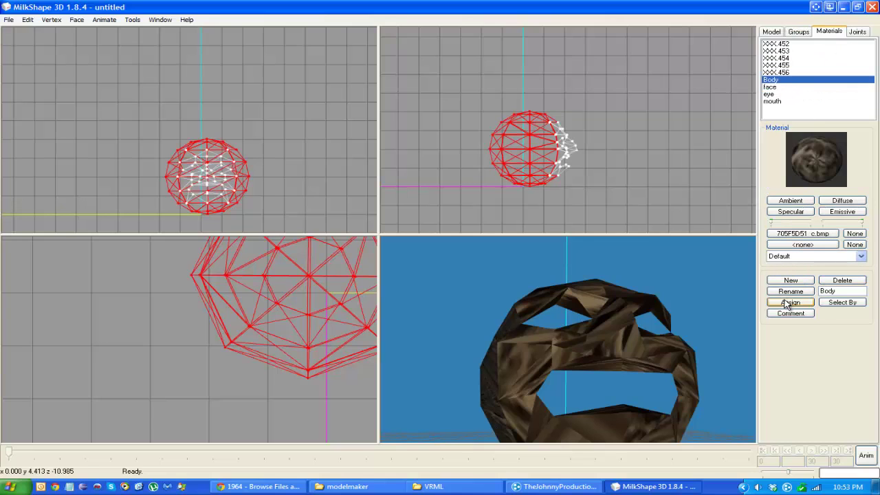
Select only the front face group of the head and assign the face material to it
left_click_drag(568, 156, 568, 155)
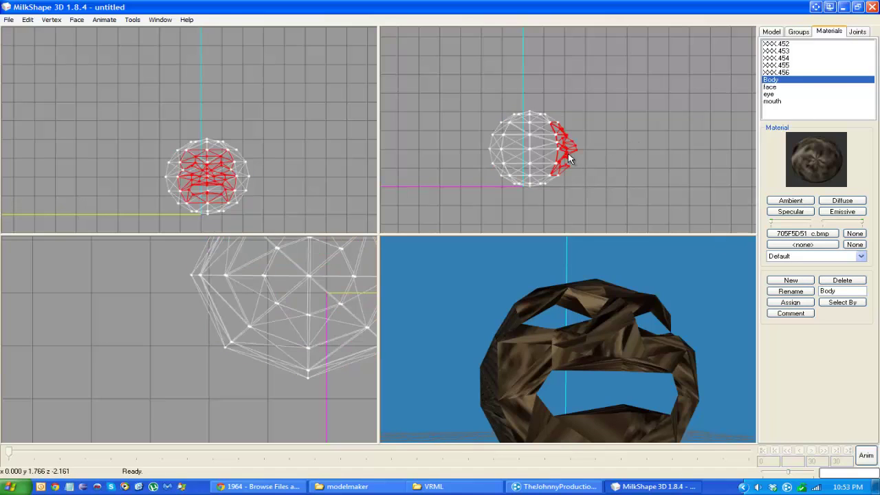
left_click(790, 87)
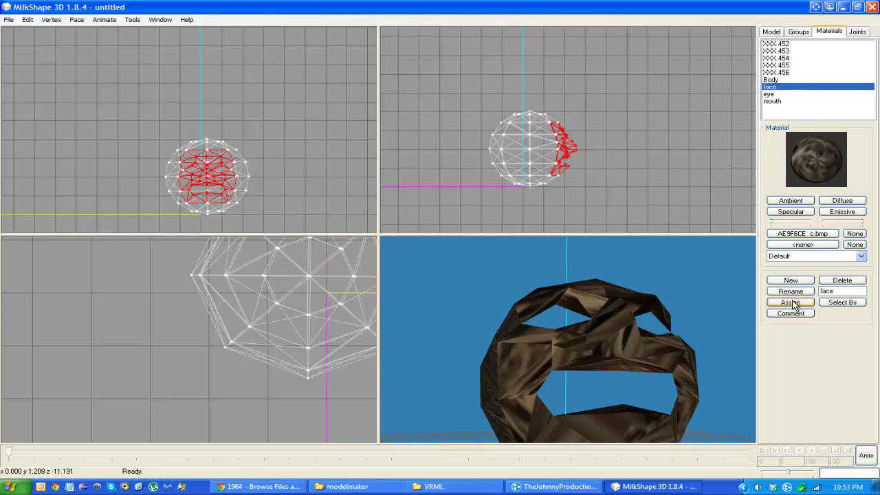
left_click(789, 303)
left_click_drag(725, 313, 638, 285)
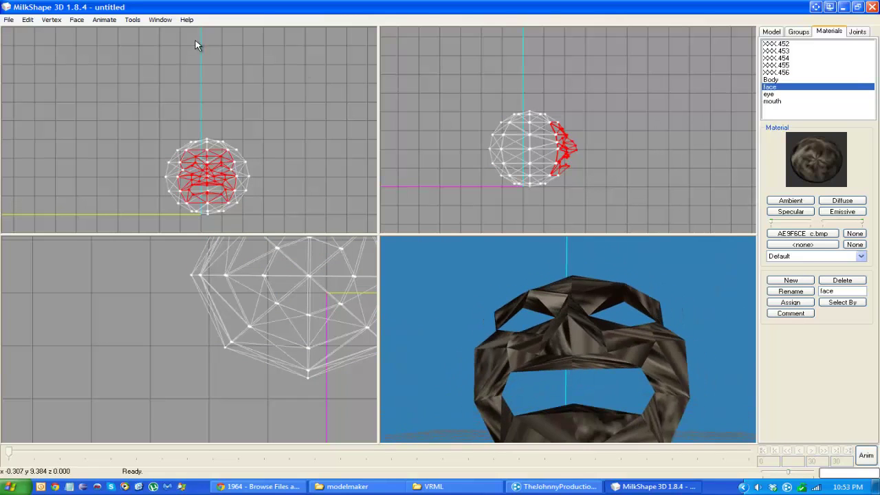
Open the Texture Coordinate Editor for group XXX.454 and remap its coordinates from the Front over the whole texture
left_click_drag(158, 13, 159, 18)
double_click(158, 9)
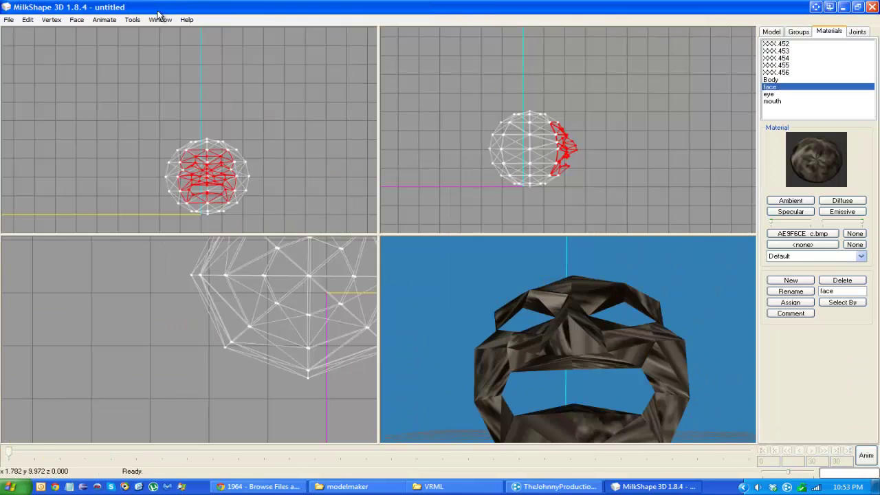
left_click(160, 19)
left_click(183, 62)
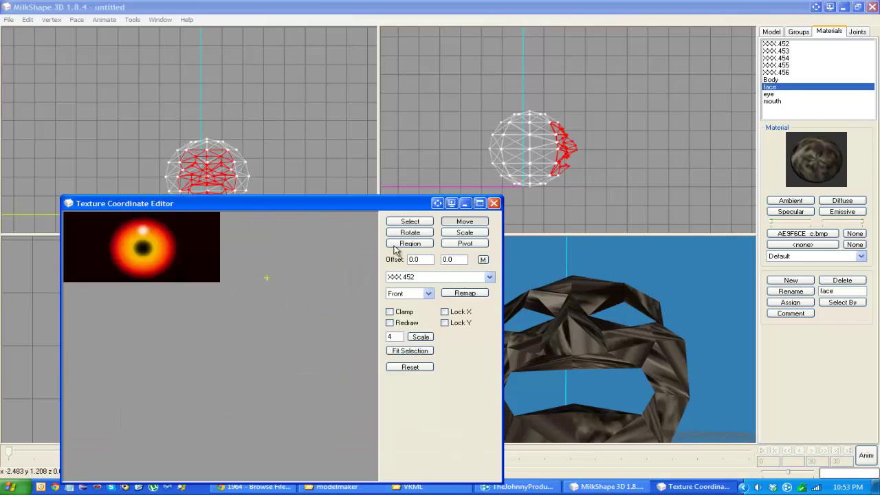
left_click(433, 276)
left_click(427, 296)
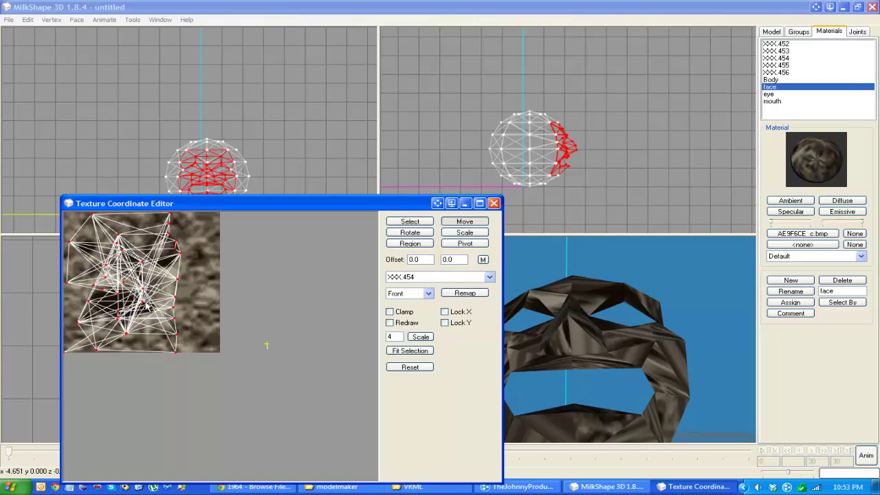
left_click(470, 294)
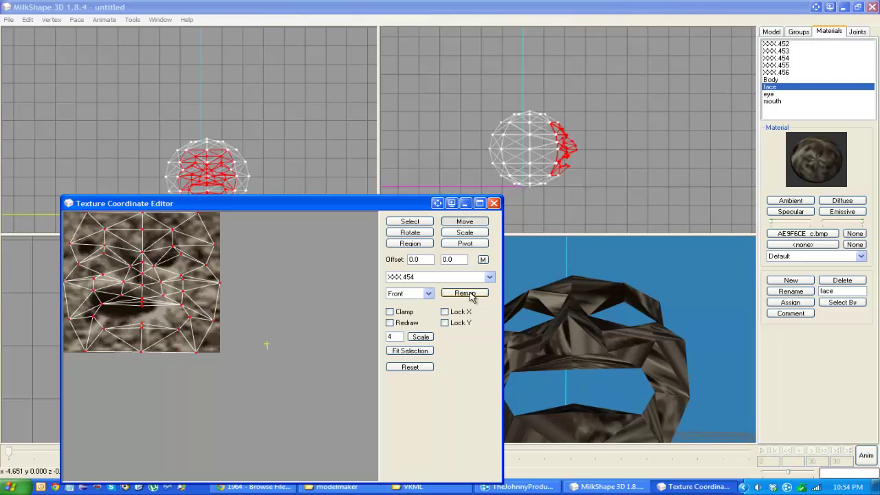
mouse_move(592, 334)
left_mouse_down()
mouse_move(638, 335)
mouse_move(581, 336)
left_mouse_up()
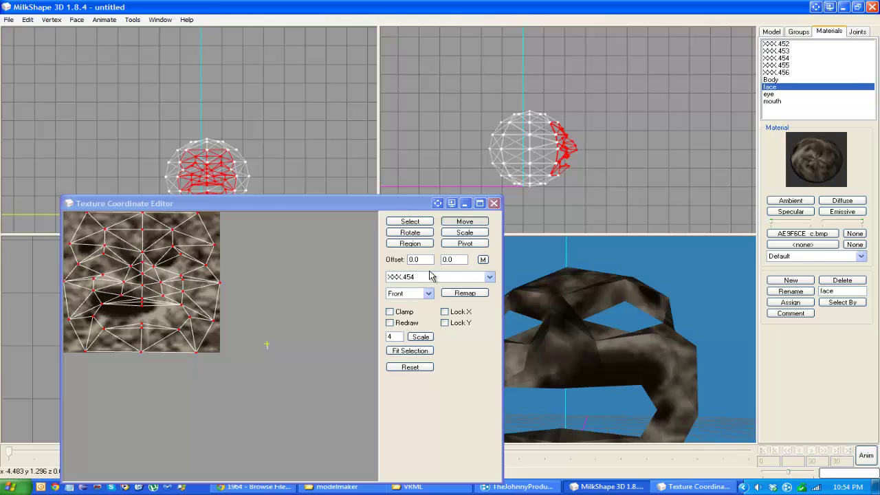
Try to remap the face group XXX.454 into a small region in the texture's upper-right corner
left_click(413, 244)
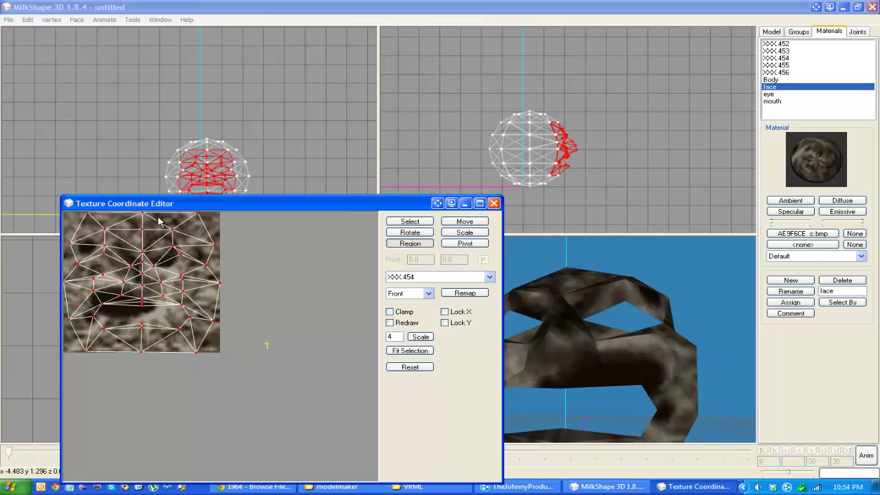
left_click_drag(133, 218, 218, 280)
left_click(467, 296)
left_click_drag(628, 351, 648, 334)
left_click(231, 263)
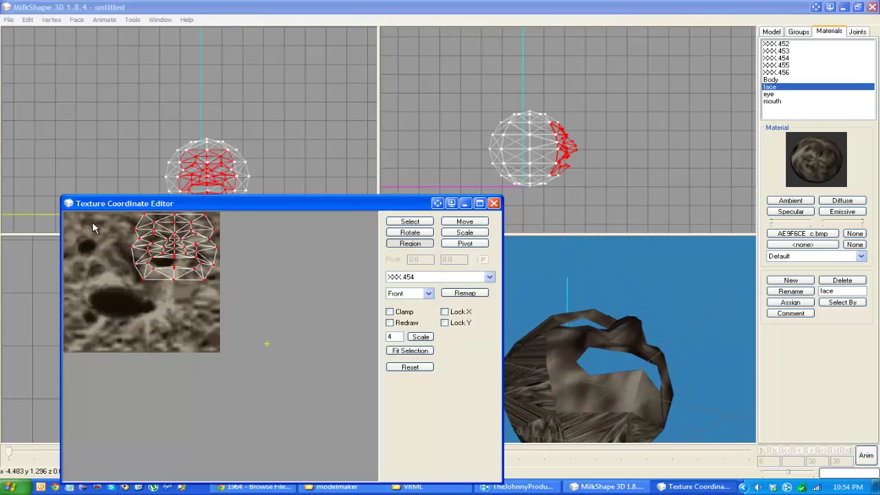
Try to remap XXX.454 to a wide, shallow region along the texture's upper part that extends far past its right edge
left_click_drag(104, 213, 427, 286)
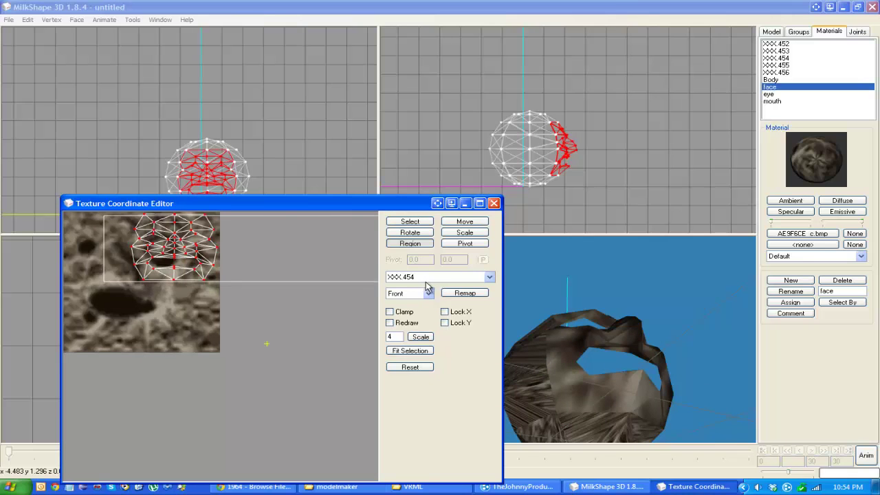
left_click(464, 293)
left_click_drag(619, 343, 605, 364)
left_click(265, 342)
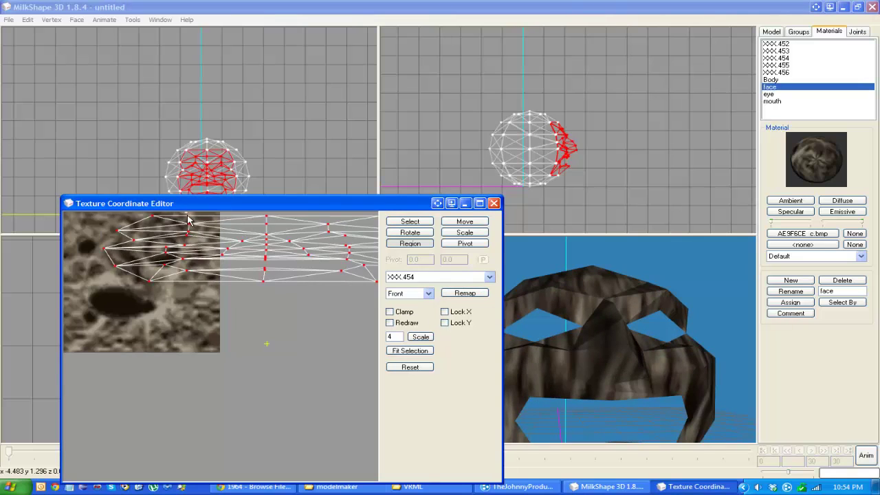
Try remapping XXX.454 to a large region past the texture's lower and right edges, and to a smaller one across its middle
left_click_drag(181, 218, 637, 470)
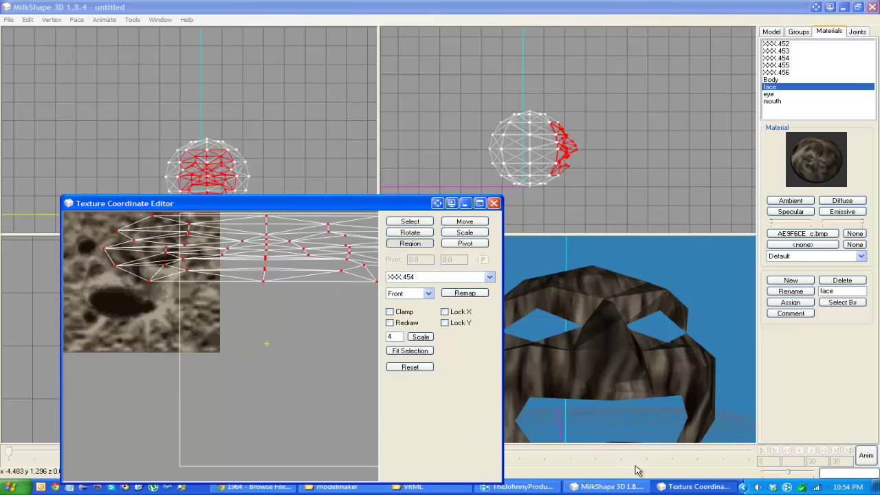
left_click(464, 293)
left_click_drag(591, 330, 565, 305)
left_click_drag(99, 246, 306, 332)
left_click(465, 293)
left_click_drag(592, 326, 542, 356)
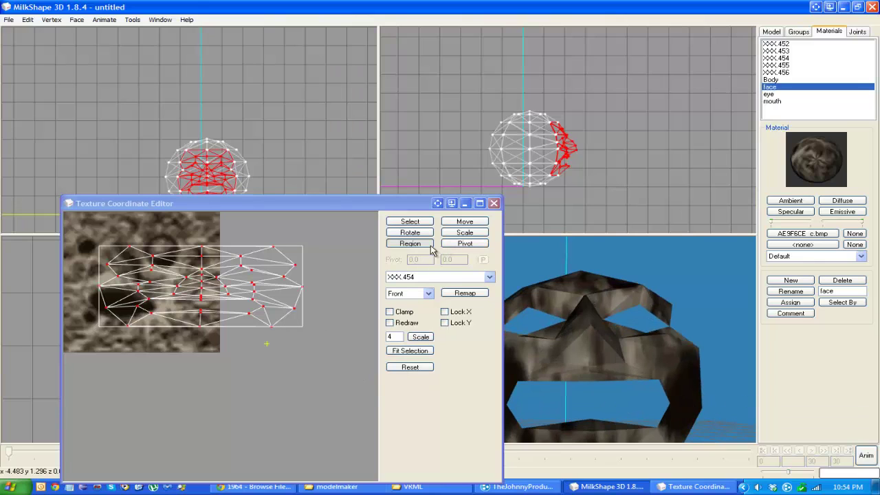
Try to remap XXX.454 to a thin band slightly inset from the texture's upper-left corner and reaching past its right edge
left_click(68, 204)
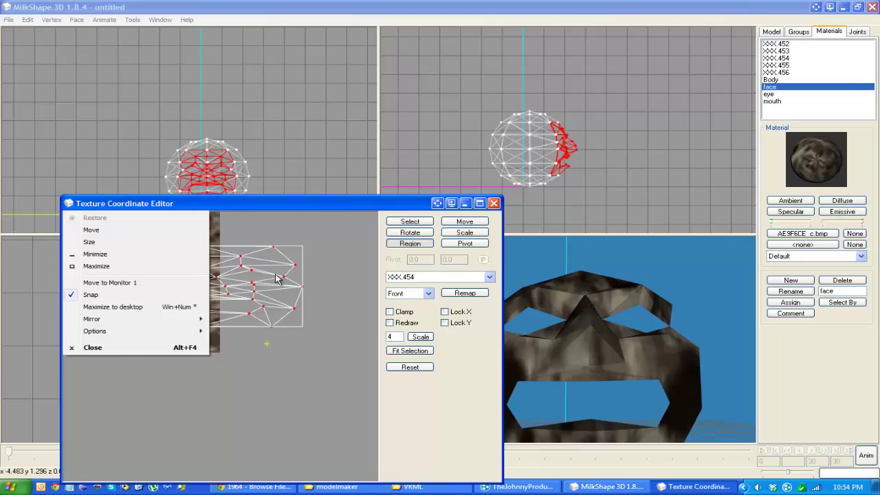
left_click(265, 243)
left_click_drag(73, 218, 323, 272)
left_click(479, 289)
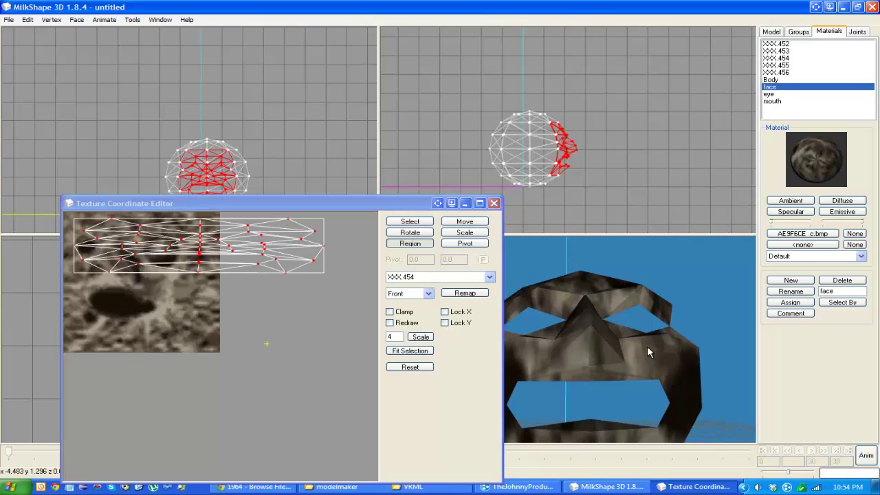
left_click_drag(646, 345, 518, 344)
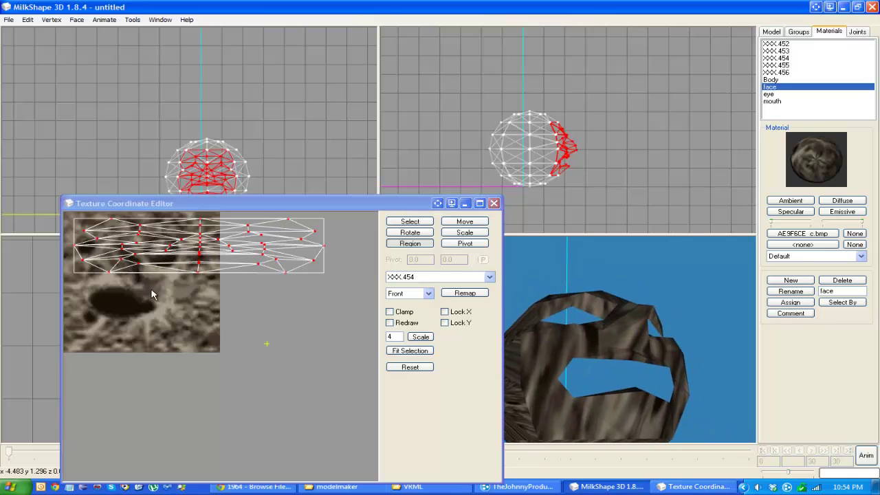
Remap XXX.454 to a slightly shallower band starting at the texture's upper-left corner and running past its right edge
left_click(77, 232)
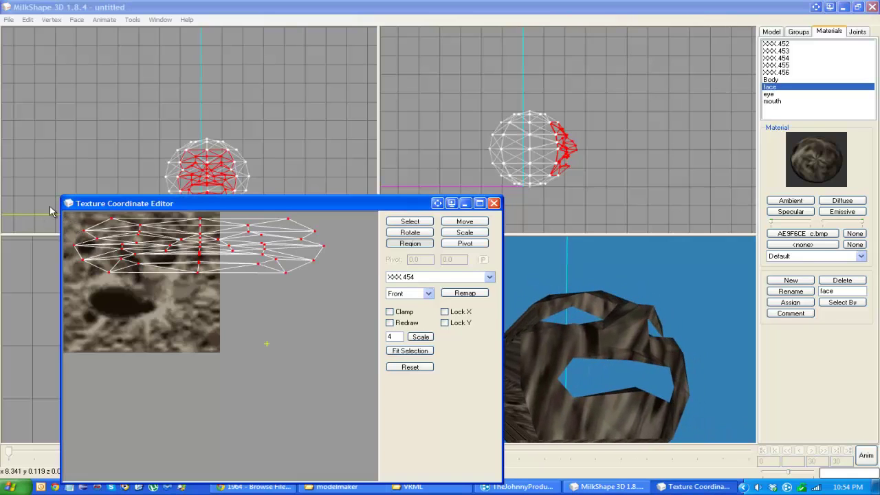
left_click_drag(68, 216, 307, 261)
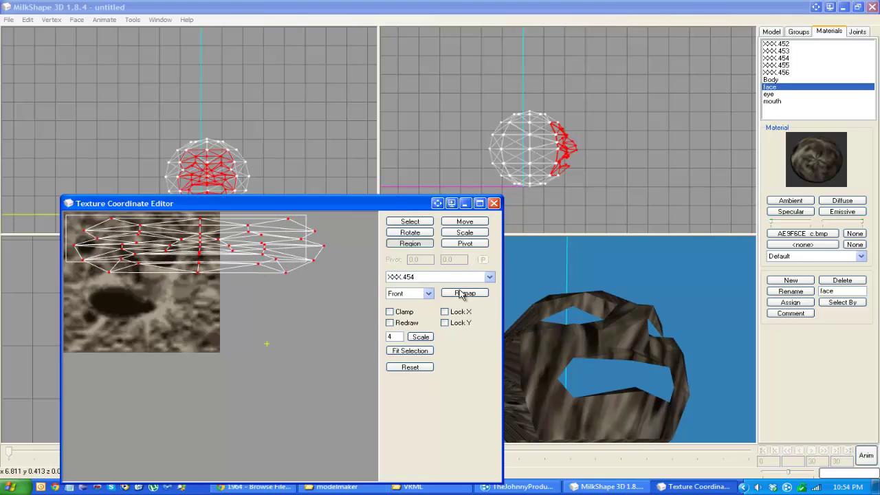
left_click(462, 293)
left_click_drag(624, 337, 620, 318)
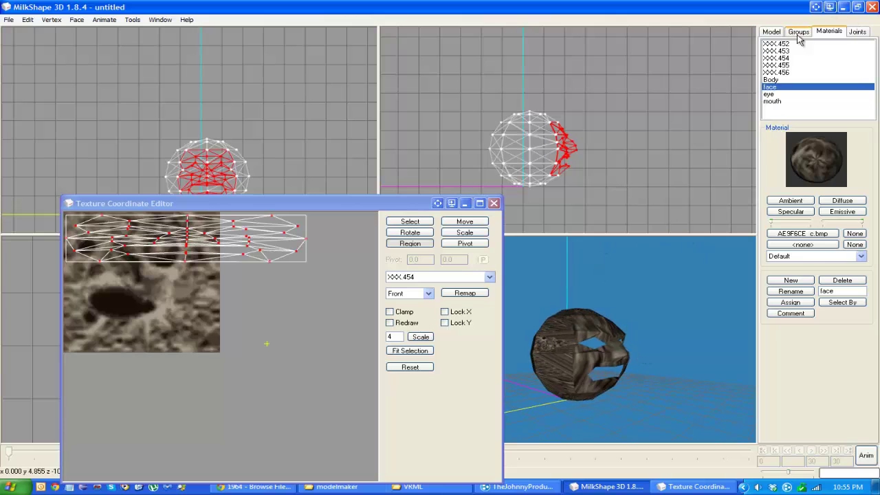
Switch to face selection, move the Texture Coordinate Editor down to uncover the front view, and clear the selection
left_click(772, 31)
left_click(804, 192)
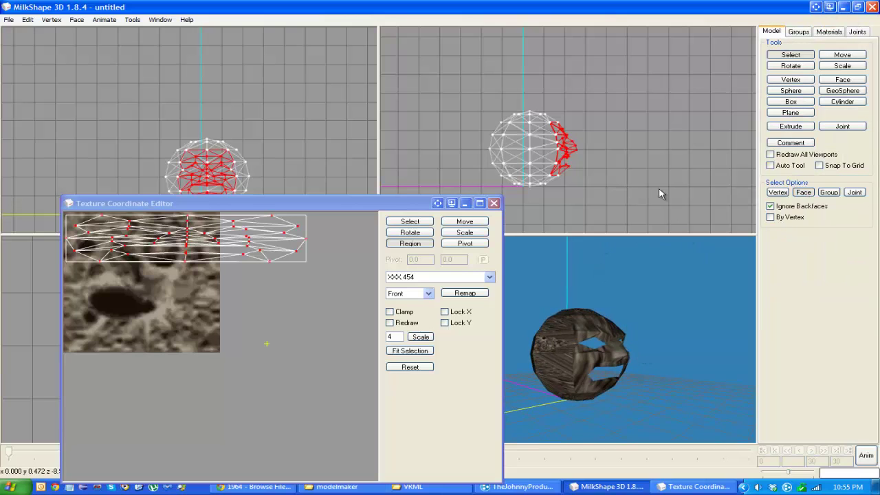
left_click_drag(331, 205, 334, 221)
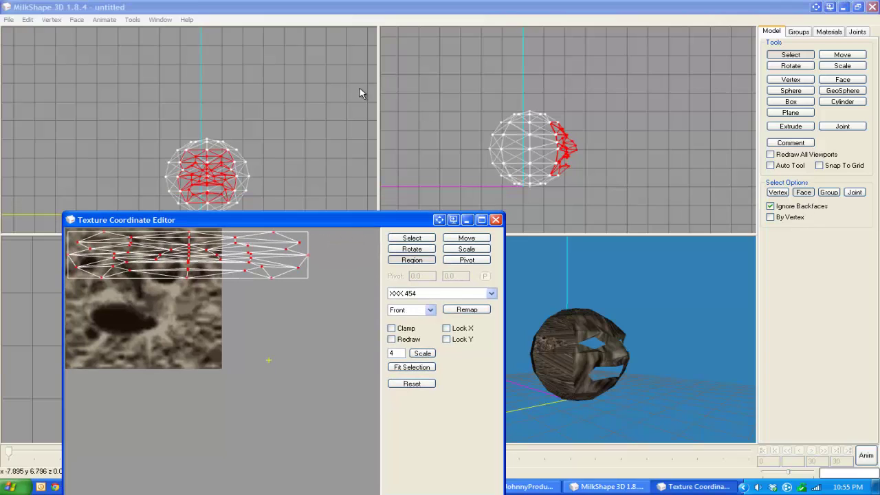
left_click(329, 104)
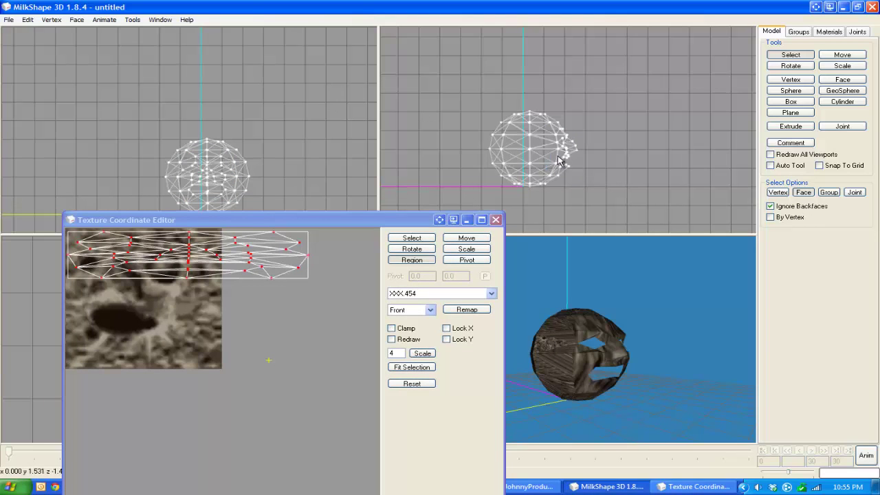
Hide the default and XXX.455 groups so that only the face group stays in view
left_click(798, 32)
left_click(842, 139)
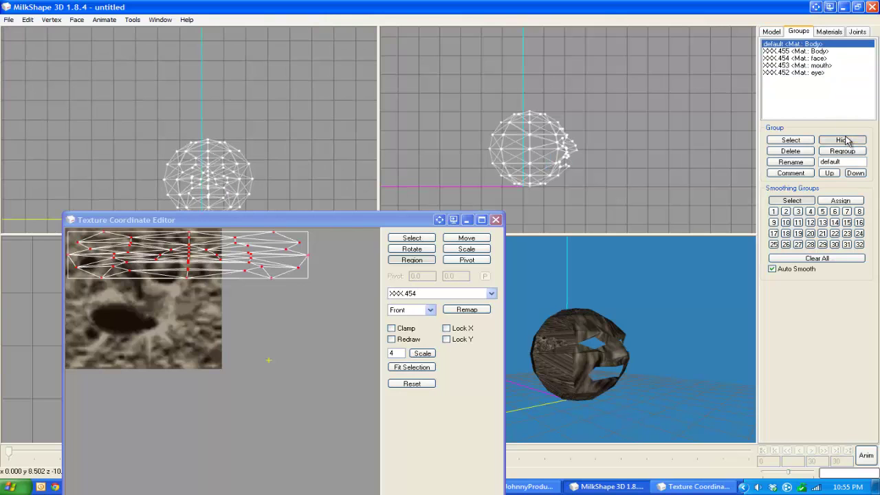
left_click(835, 51)
left_click(844, 140)
right_click_drag(306, 139, 304, 109)
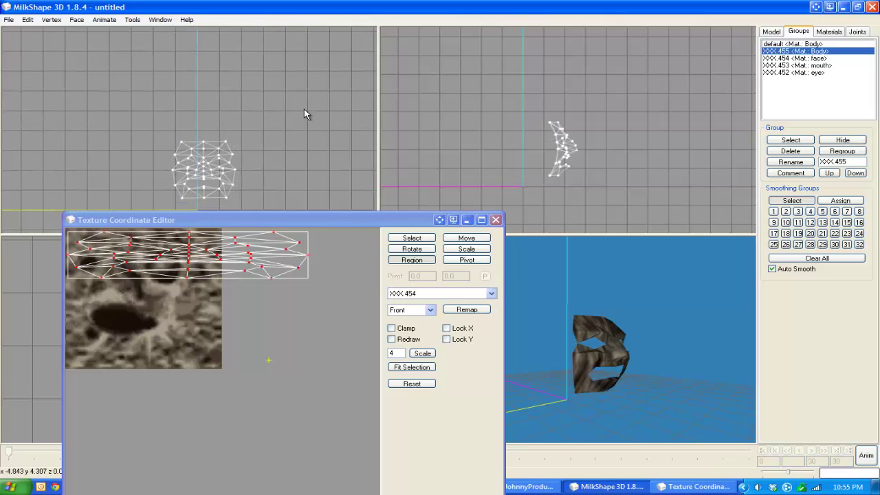
scroll(268, 102, "up", 2)
scroll(326, 101, "up", 2)
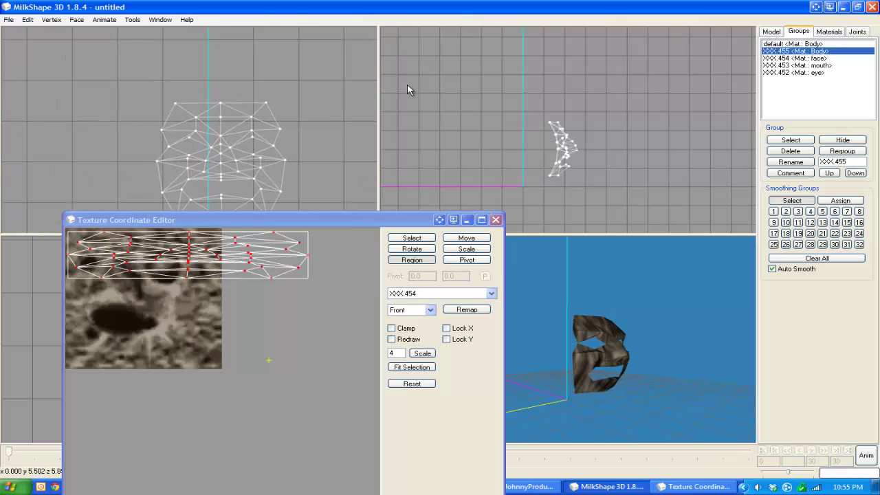
scroll(299, 121, "up", 1)
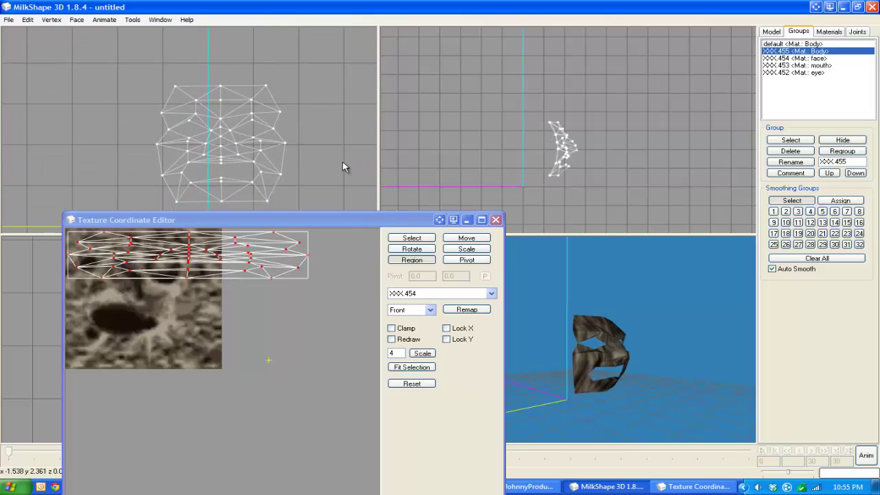
Select the nostril triangle left of the face's centreline and remap it to a region around the texture's small upper-left crater
left_click(219, 153)
left_click_drag(77, 235, 99, 264)
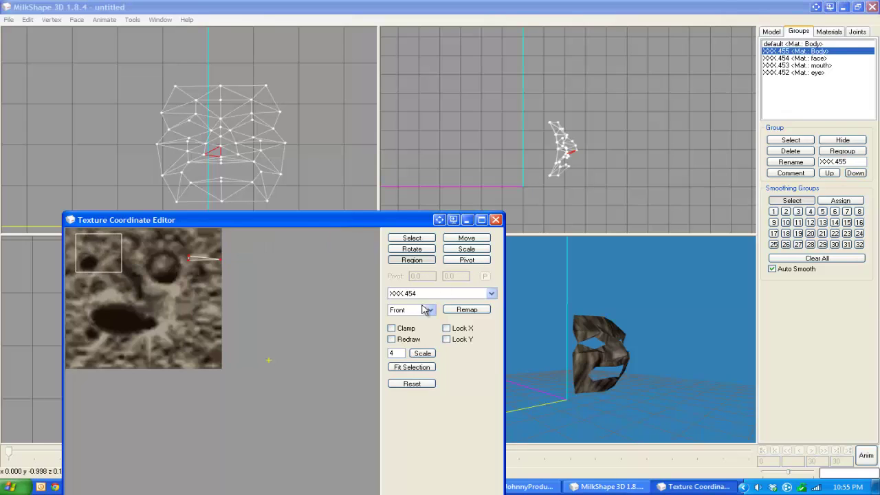
left_click(467, 309)
left_click_drag(615, 366, 579, 338)
scroll(576, 331, "up", 3)
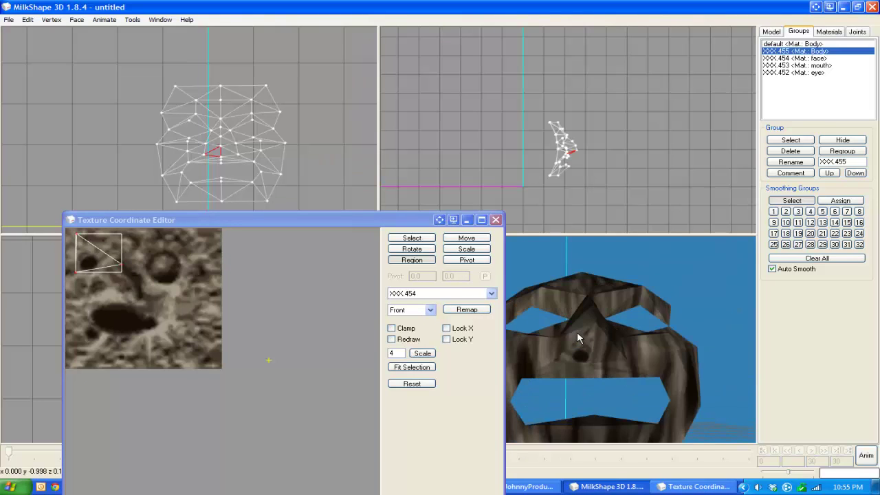
scroll(576, 332, "up", 3)
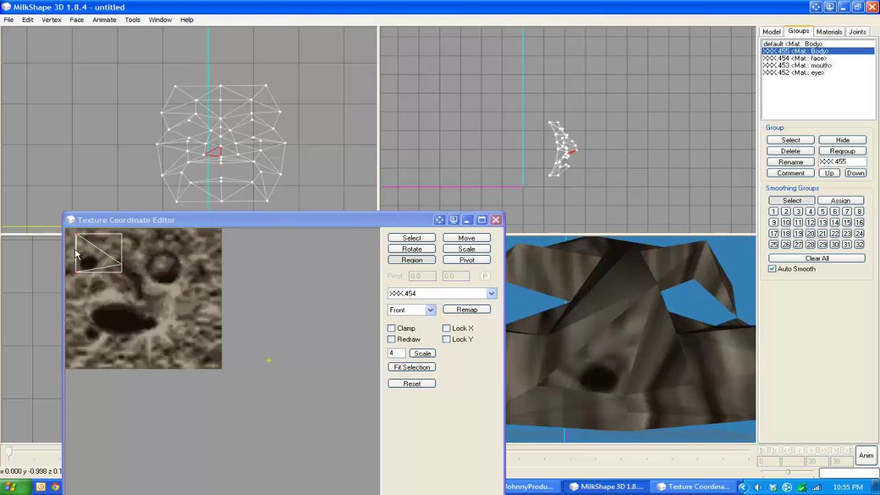
Try to align the nostril triangle's coordinates with the small crater by shifting them and reducing their width
left_click_drag(77, 249, 172, 256)
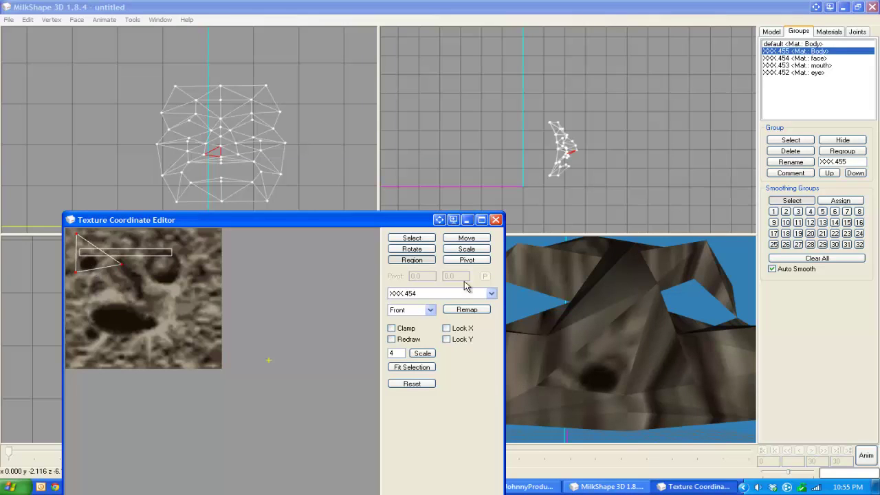
left_click(466, 238)
left_click_drag(92, 304, 121, 297)
left_click(579, 391)
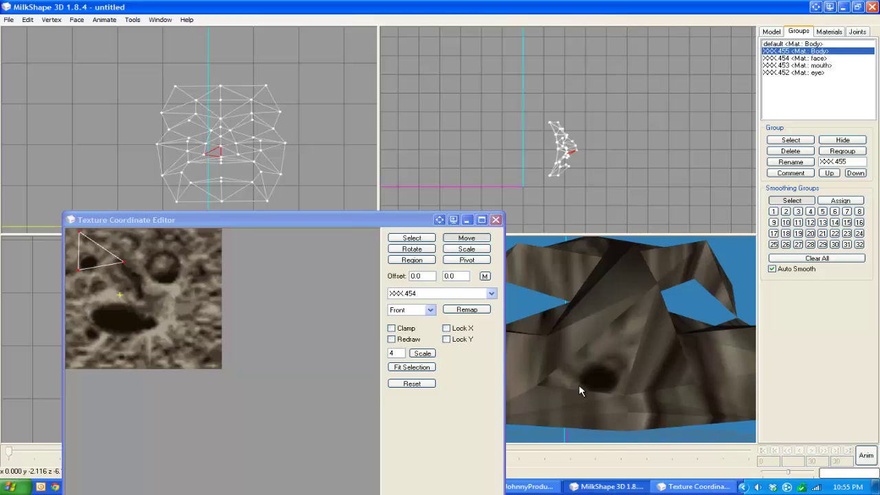
left_click(148, 301)
left_click(561, 361)
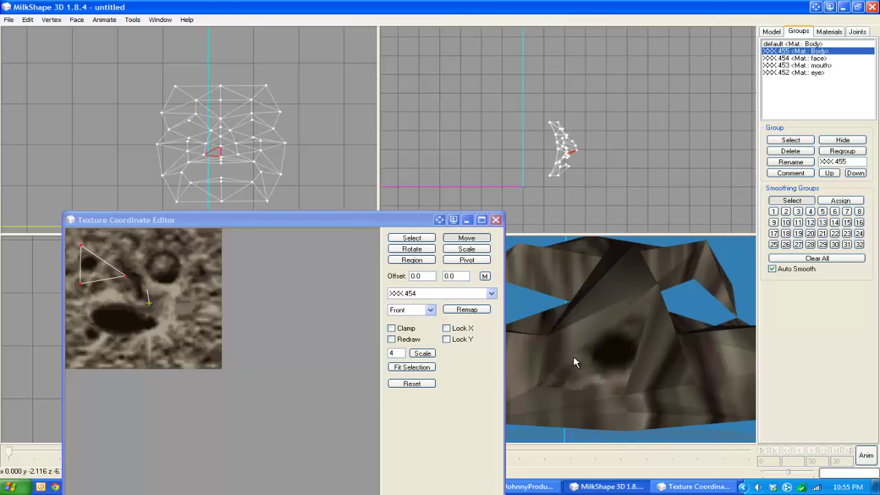
left_click(241, 310)
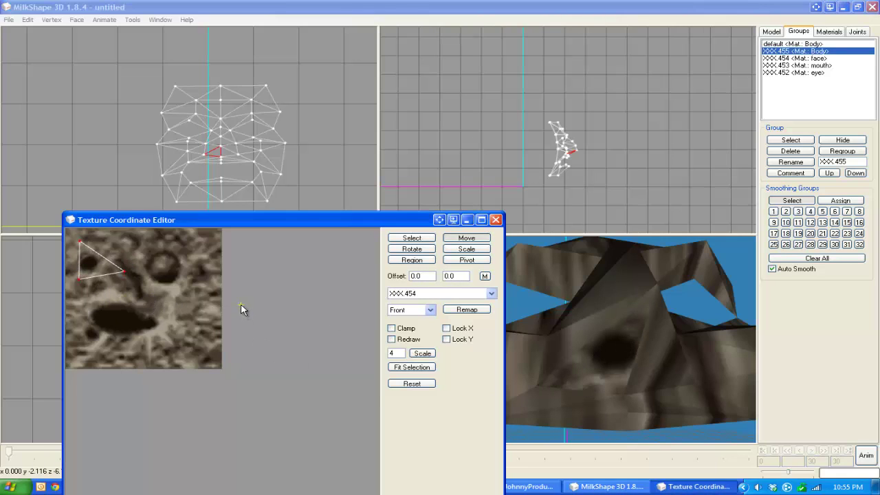
left_click(259, 320)
left_click(460, 250)
left_click_drag(198, 286, 159, 288)
Remap the nostril triangle to a tighter square around the small crater and shift its coordinates slightly right
left_click(411, 259)
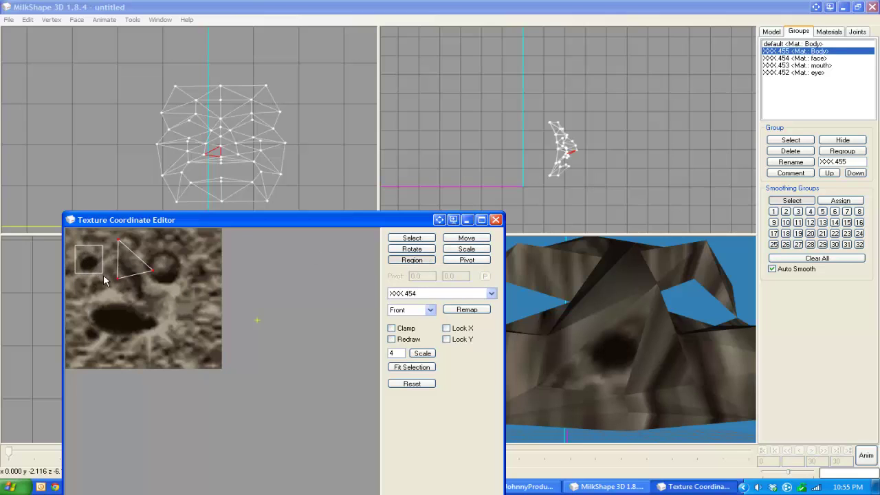
left_click(467, 309)
left_click(610, 338)
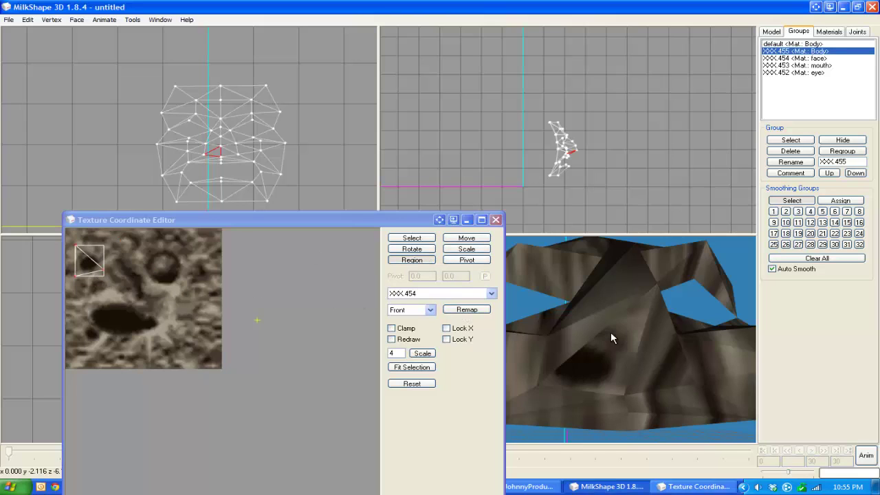
mouse_move(610, 338)
left_mouse_down()
mouse_move(604, 323)
mouse_move(611, 329)
left_mouse_up()
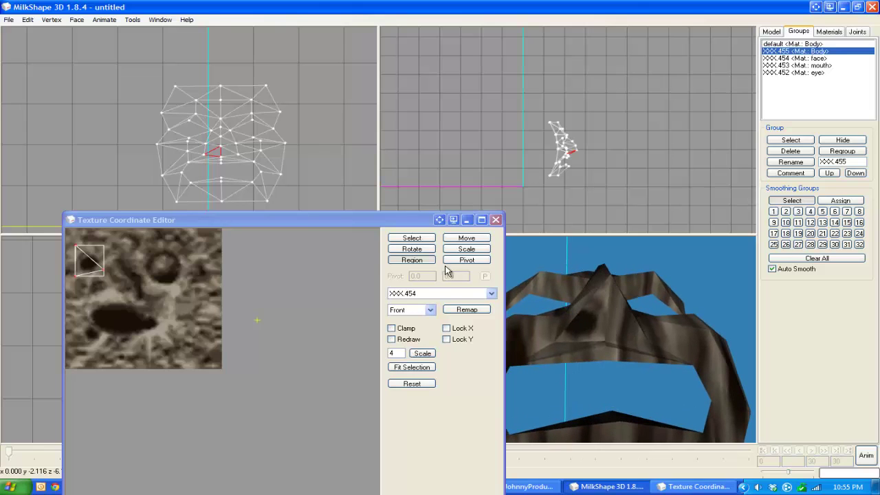
left_click(467, 238)
left_click_drag(143, 281, 144, 282)
left_click(598, 360)
left_click_drag(603, 360, 603, 343)
Select the mirrored nostril triangle, remap it closely around the small upper-left crater, and nudge its coordinates slightly left
left_click(775, 32)
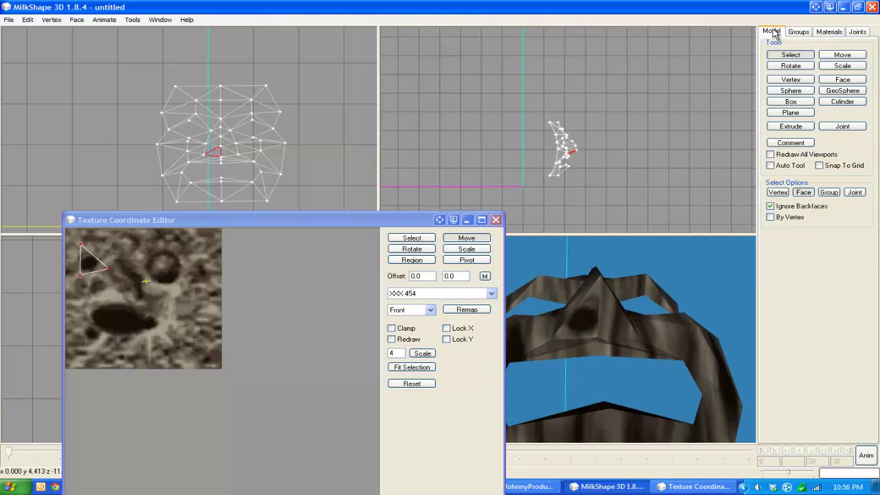
left_click(229, 157)
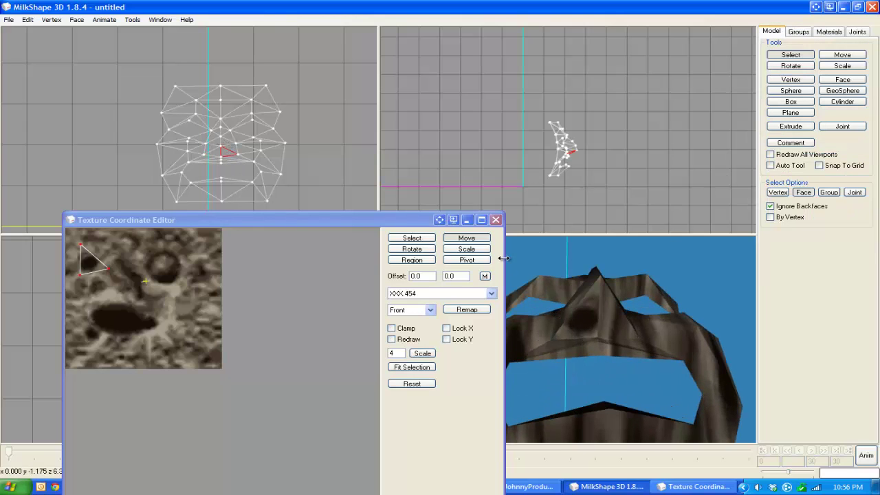
left_click(412, 260)
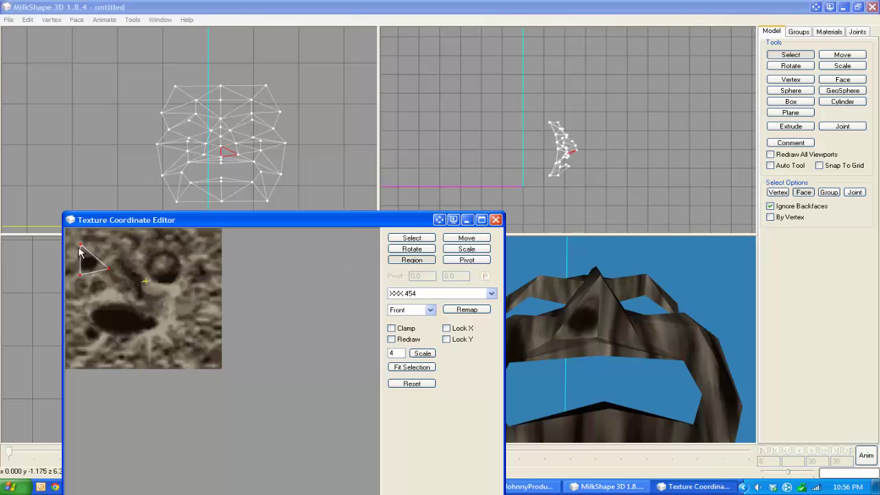
left_click_drag(80, 251, 89, 265)
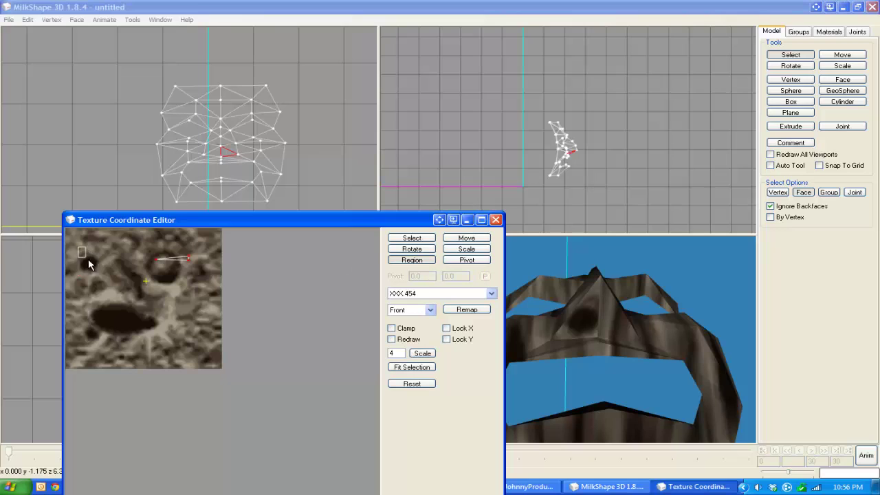
left_click(467, 309)
left_click(466, 237)
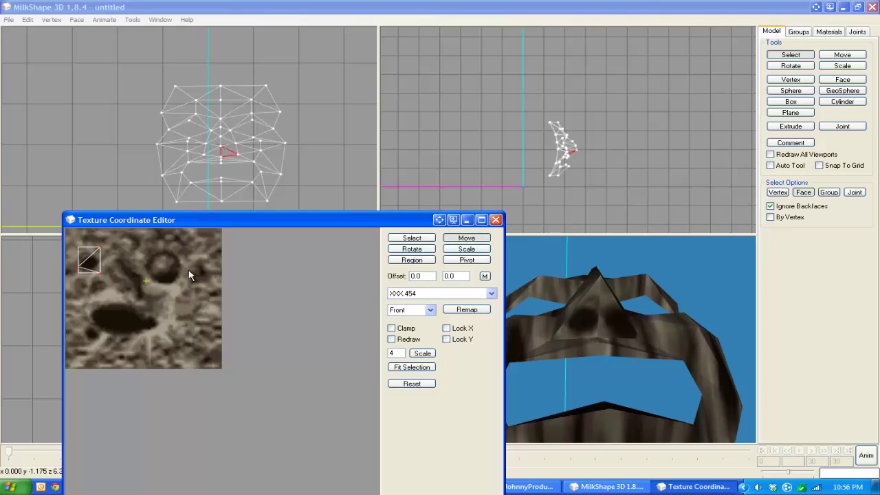
left_click_drag(163, 267, 161, 268)
left_click(622, 343)
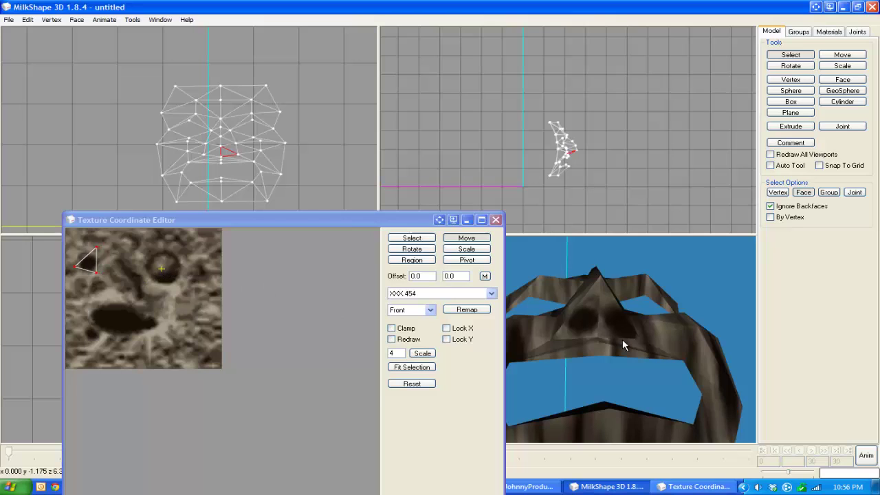
left_click_drag(603, 338, 584, 331)
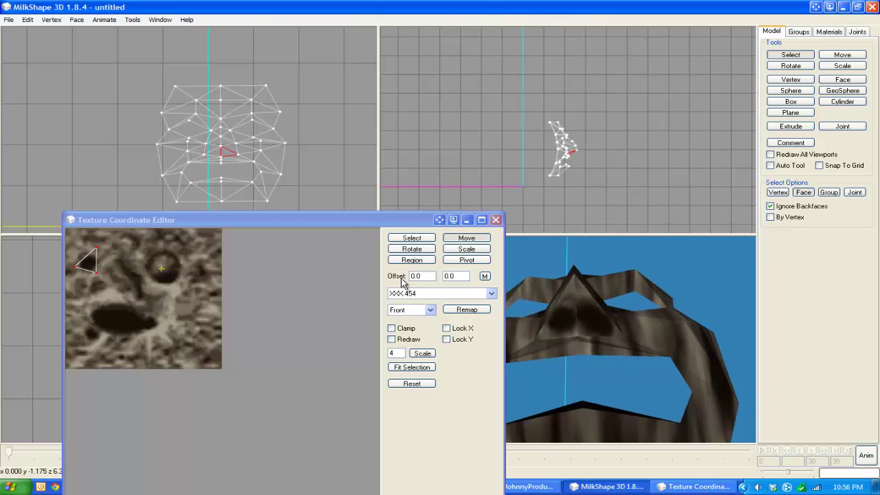
Try remapping the mirrored nostril triangle to a slightly taller region around the crater and nudging its coordinates
left_click(411, 260)
left_click_drag(78, 243, 102, 270)
left_click(643, 335)
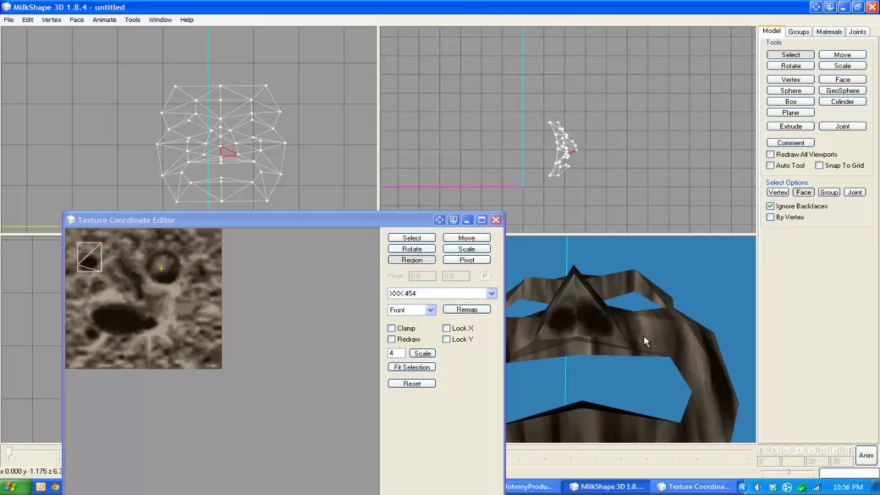
left_click(484, 242)
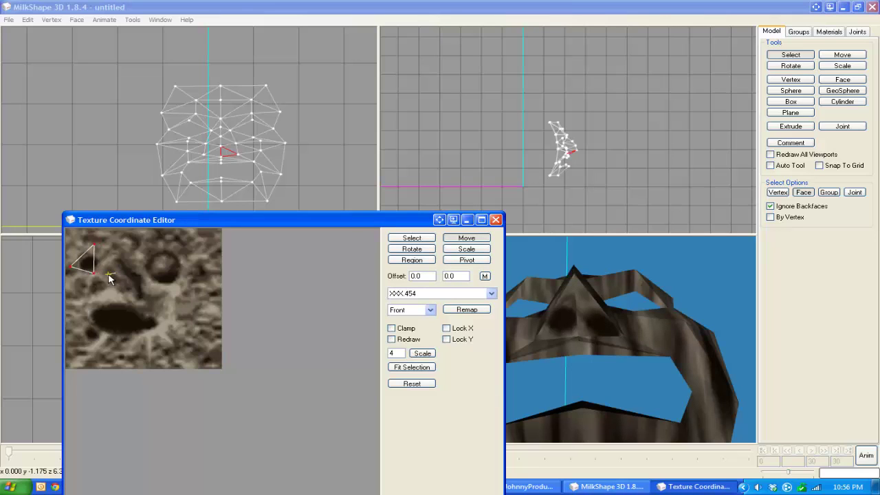
left_click_drag(108, 277, 113, 278)
left_click_drag(678, 359, 516, 334)
left_click_drag(165, 302, 164, 303)
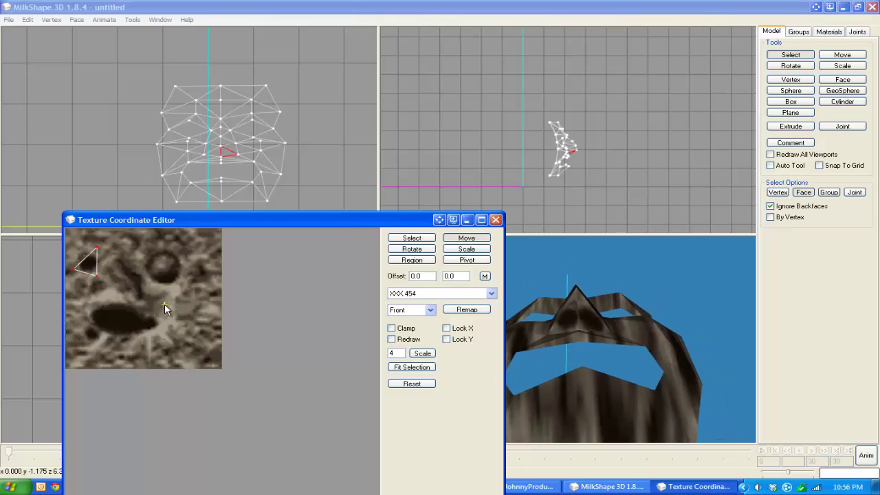
left_click(593, 354)
left_click_drag(591, 350, 598, 347)
Remap the mirrored nostril triangle to a larger region around the small crater and nudge it until both nostrils match
left_click(412, 260)
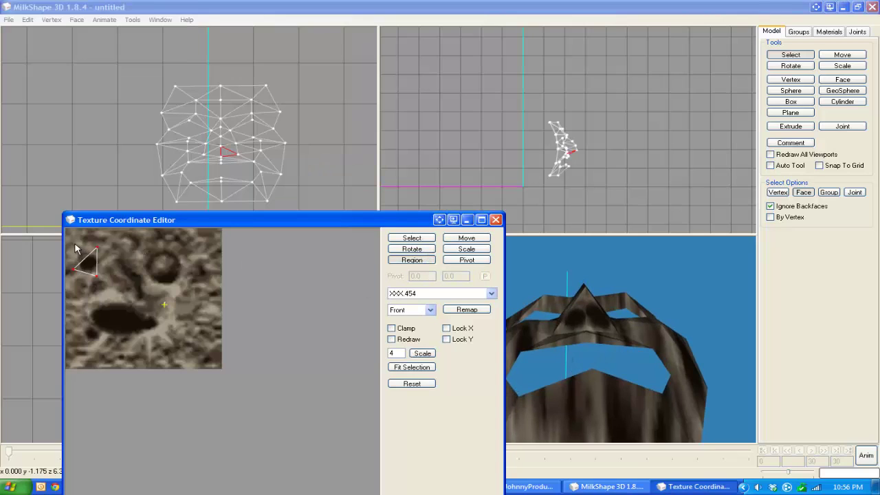
left_click_drag(75, 245, 102, 278)
left_click(468, 238)
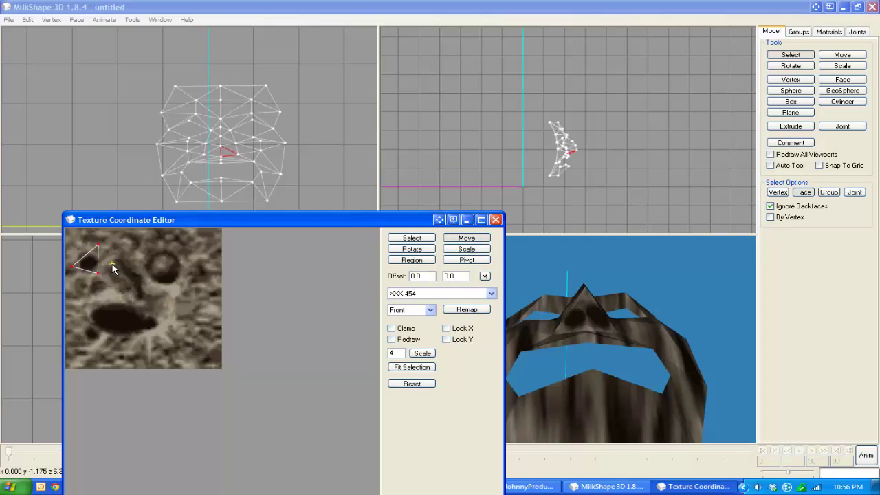
left_click(588, 378)
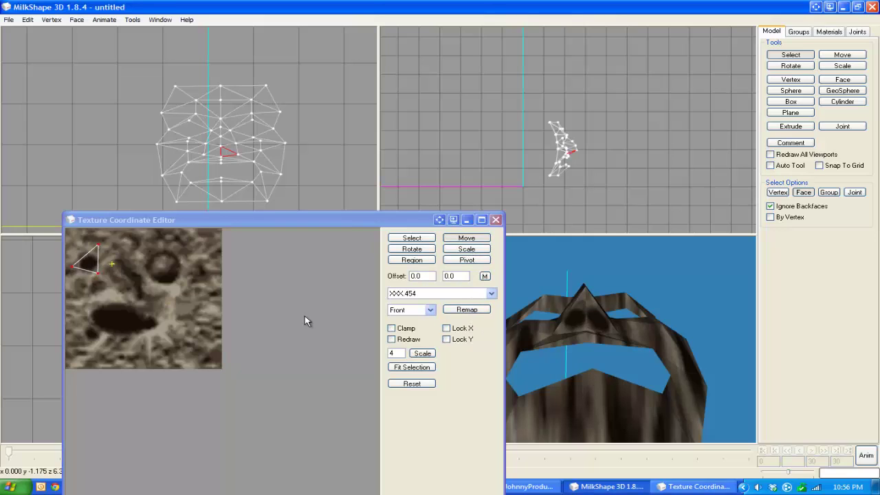
left_click_drag(234, 322, 232, 324)
left_click(623, 393)
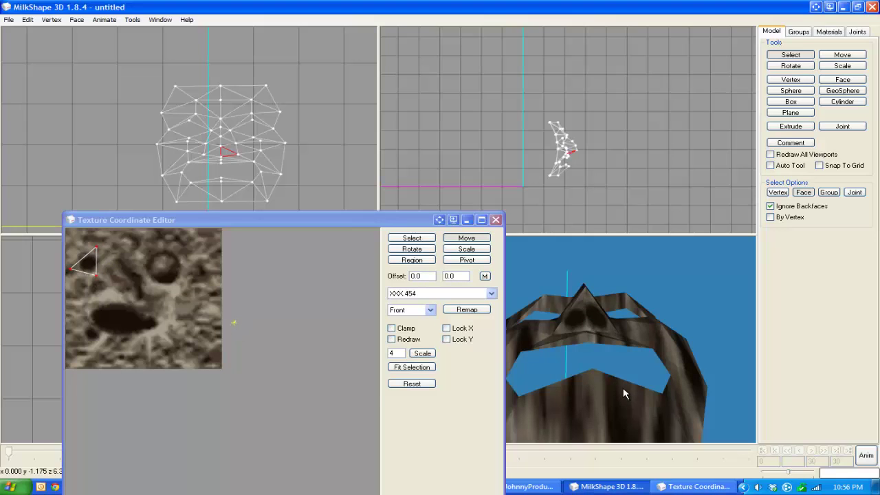
left_click(141, 322)
left_click_drag(134, 317, 135, 321)
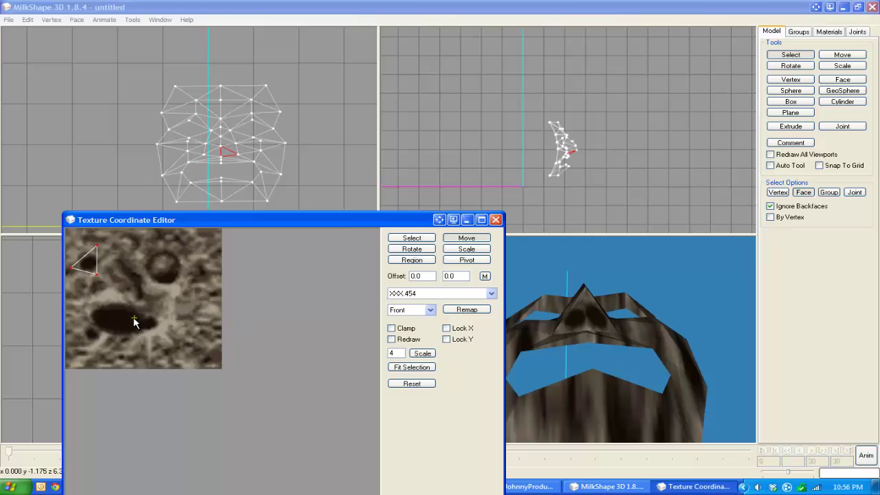
Clear the nostril selection, return to face selection, and select the rest of the face without the two nostril triangles
left_click(516, 347)
scroll(618, 354, "down", 6)
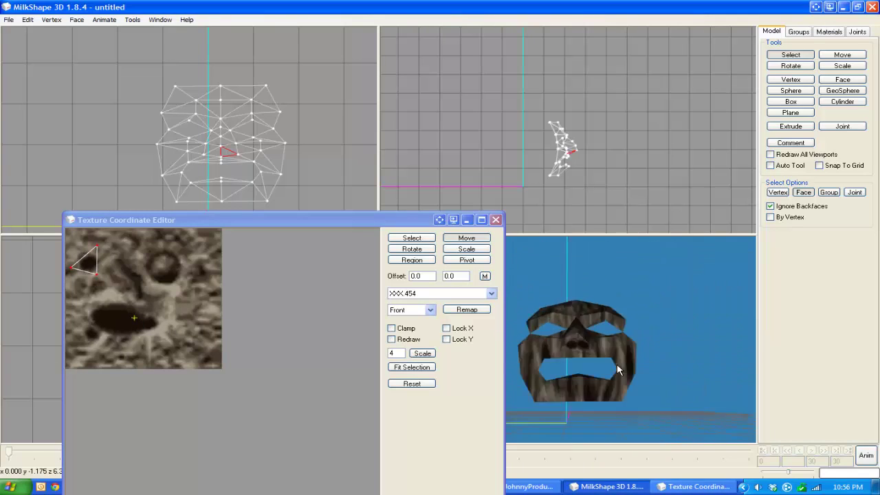
mouse_move(616, 380)
left_mouse_down()
mouse_move(608, 367)
mouse_move(603, 382)
left_mouse_up()
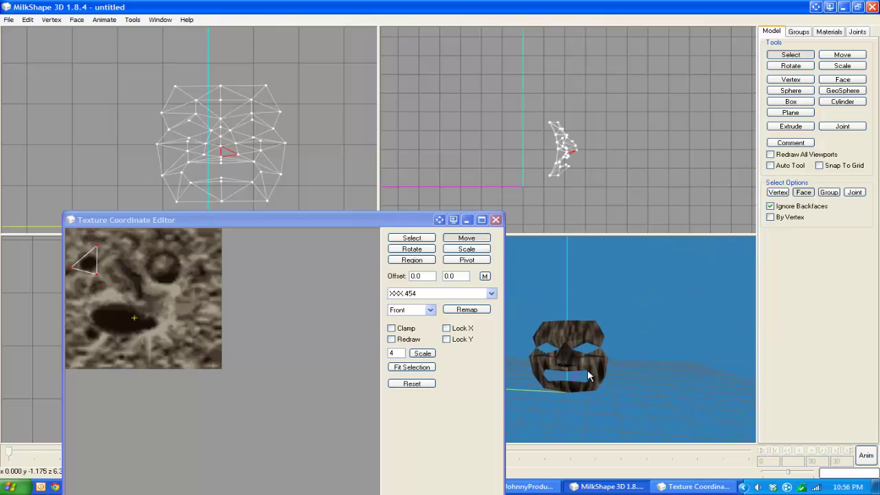
left_click(828, 193)
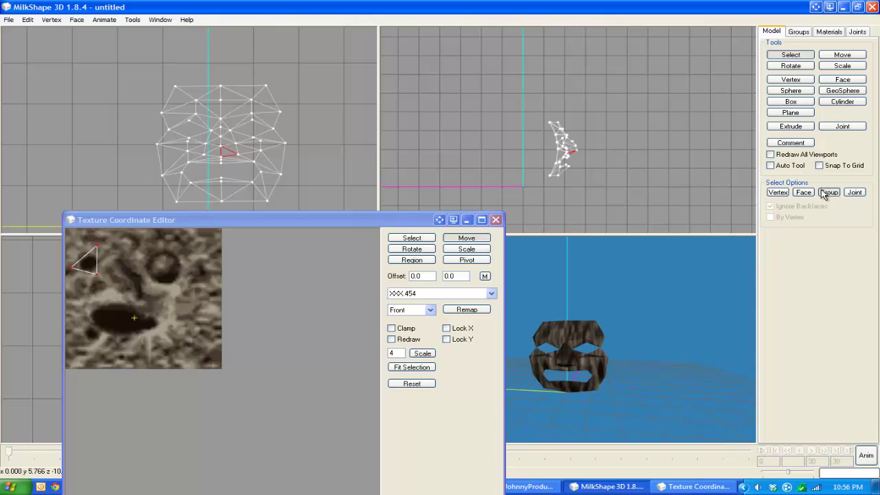
left_click_drag(466, 81, 516, 103)
left_click(806, 193)
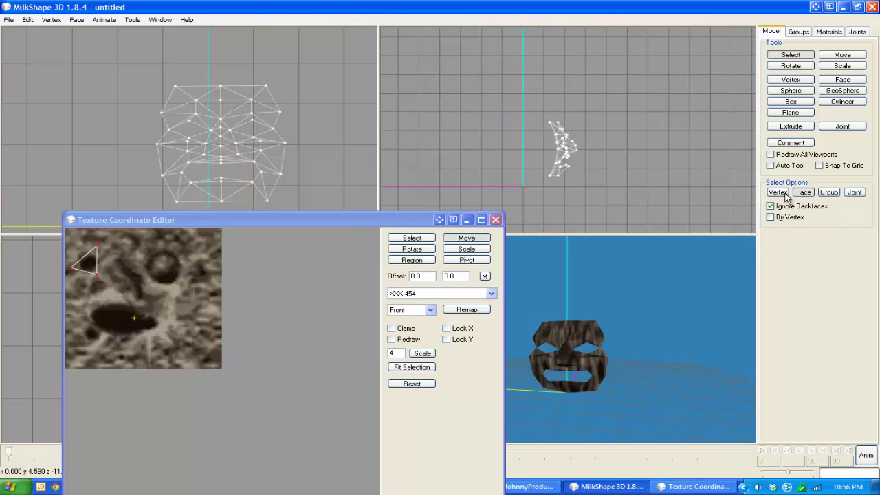
left_click_drag(320, 190, 248, 73)
left_click_drag(101, 66, 293, 141, "shift")
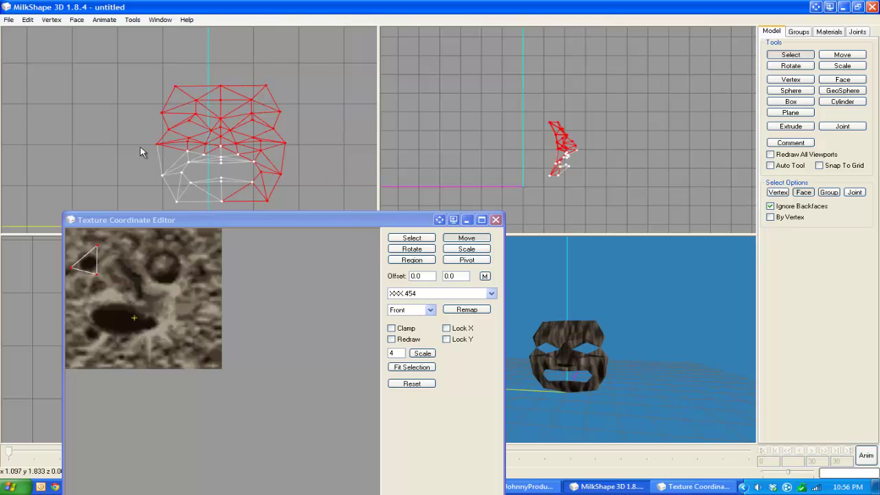
left_click_drag(277, 203, 163, 163, "shift")
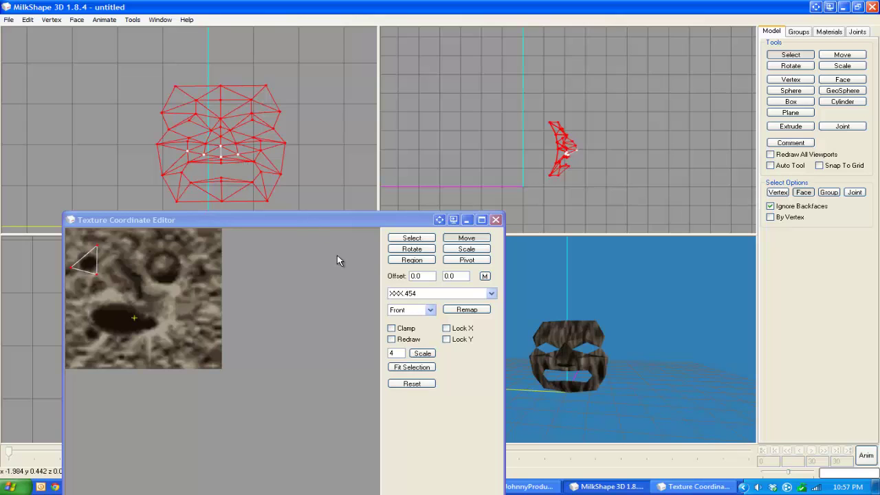
Move the selected faces' texture coordinates straight down across the texture's lower edge and inspect the face in the 3D view
left_click(466, 309)
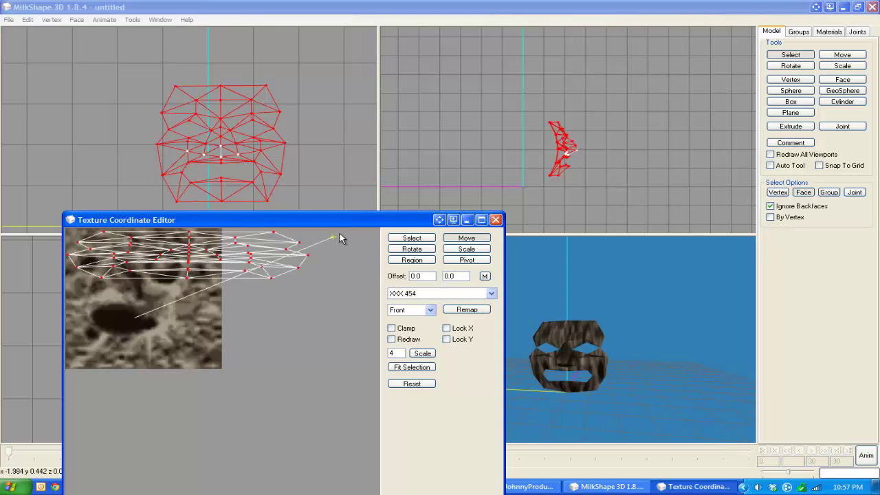
left_click(466, 238)
left_click_drag(279, 277, 275, 382)
left_click_drag(631, 391, 653, 350)
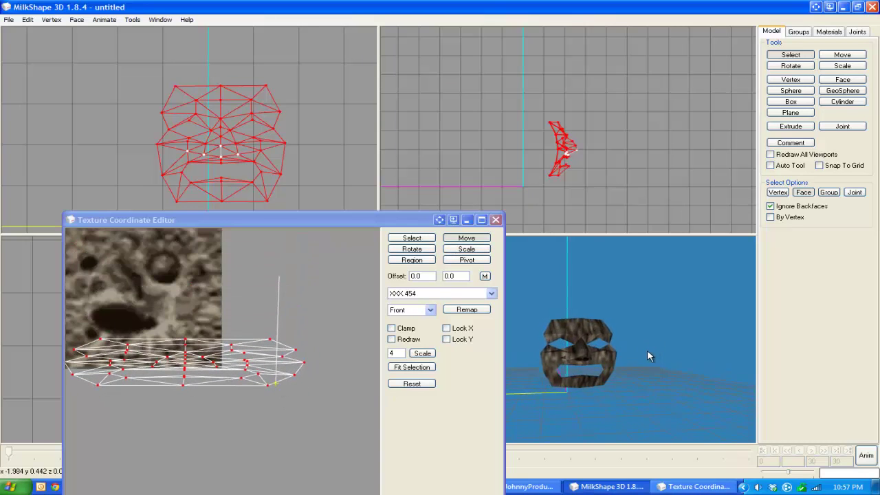
scroll(595, 345, "up", 3)
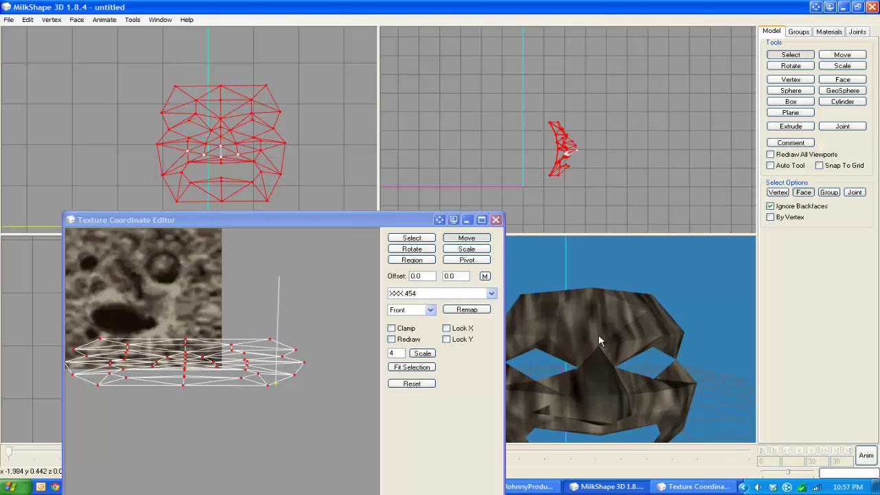
scroll(600, 340, "up", 3)
scroll(599, 339, "down", 3)
scroll(600, 338, "up", 3)
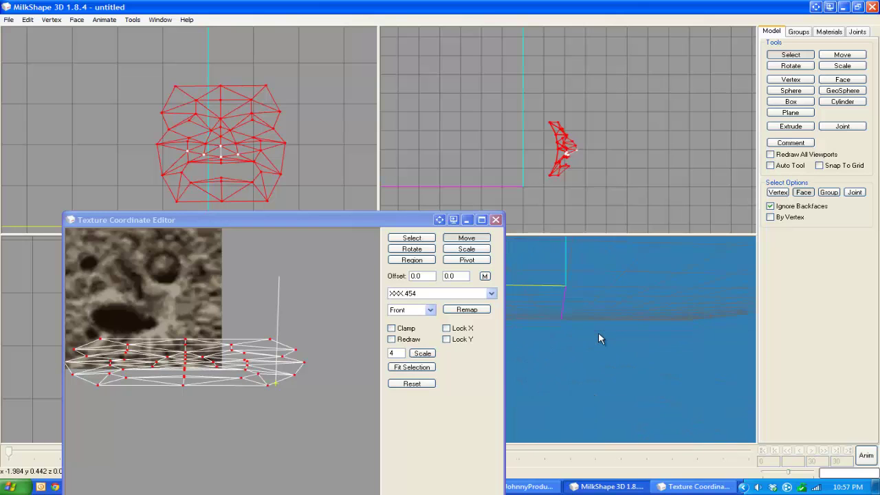
Try moving the selected face coordinates sideways past the texture's right edge and check the face in the 3D view
scroll(598, 333, "down", 3)
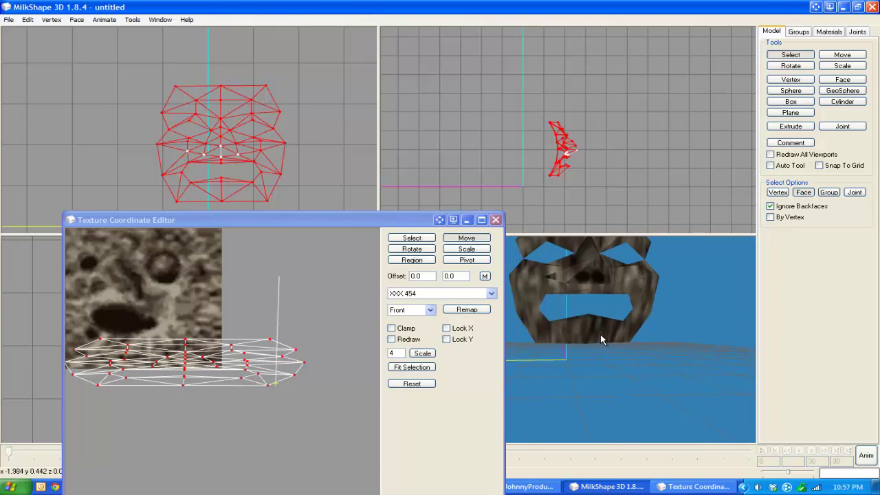
scroll(599, 341, "up", 2)
left_click_drag(232, 279, 321, 270)
left_click_drag(238, 289, 237, 303)
left_click(589, 335)
scroll(595, 337, "up", 1)
scroll(591, 336, "down", 1)
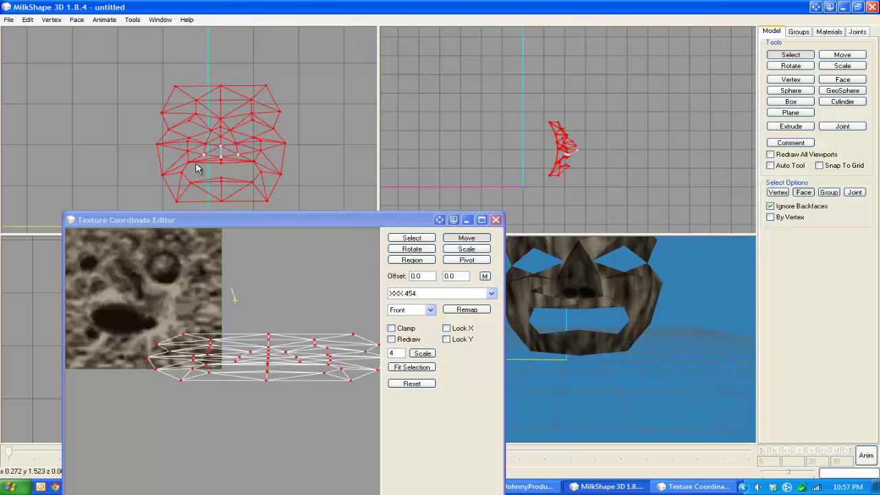
Try remapping the face coordinates with the Front projection and moving them to the texture's lower-right area
left_click(465, 310)
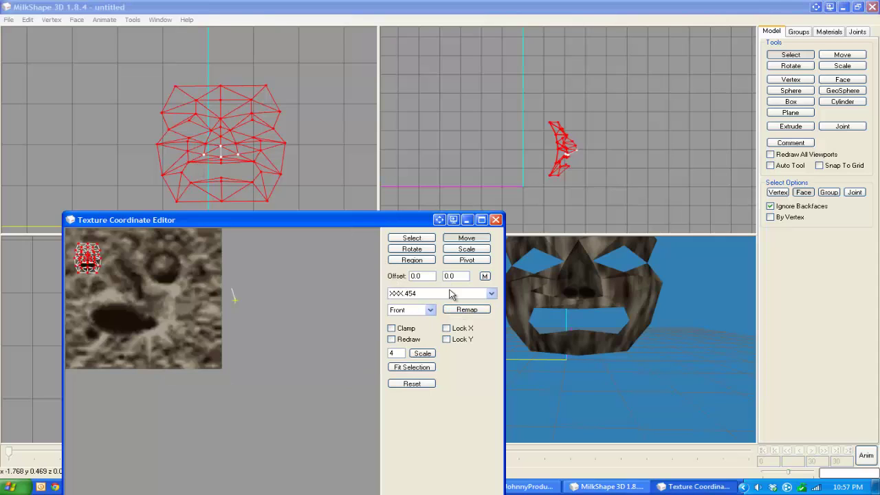
left_click_drag(142, 280, 249, 345)
left_click_drag(576, 340, 573, 321)
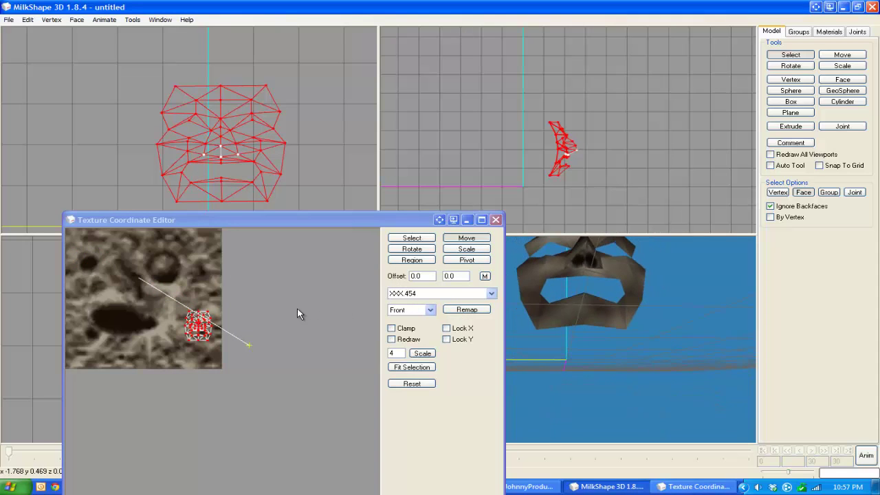
Remap the selected face coordinates to a region over the texture's lower-right corner, enlarging the region upward to just below the round crater
left_click(412, 260)
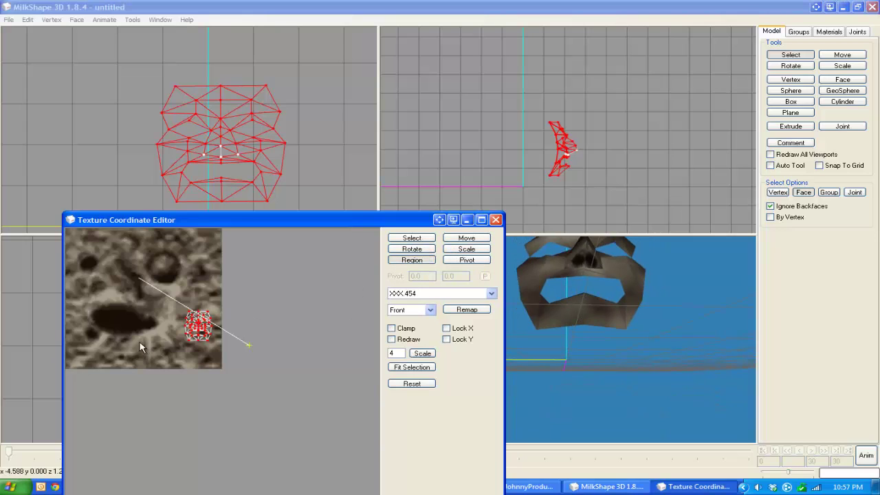
left_click_drag(165, 319, 235, 376)
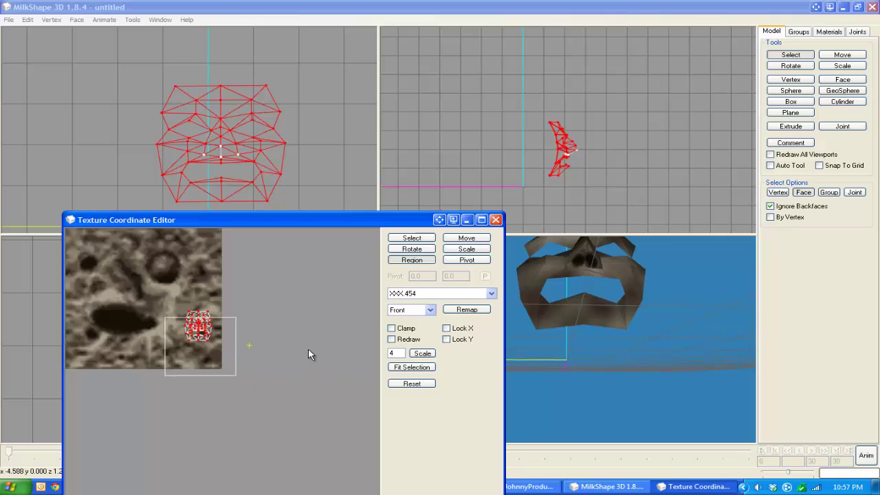
left_click(454, 313)
left_click_drag(638, 329, 585, 341)
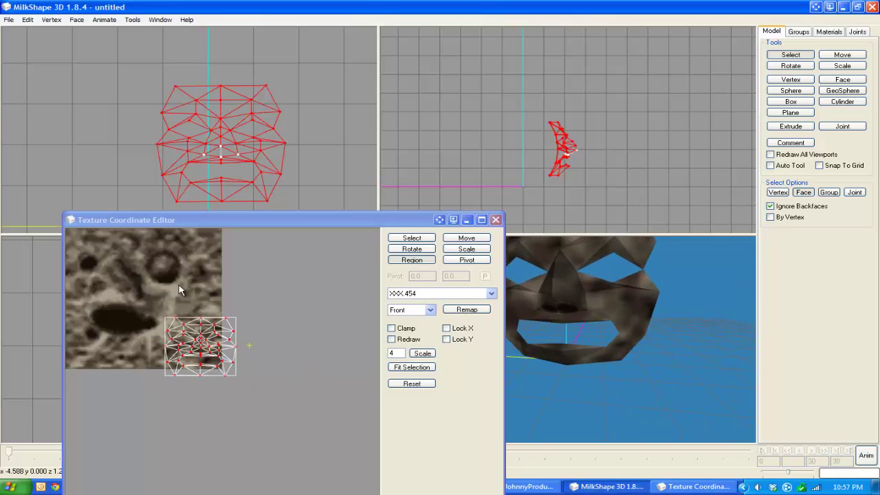
left_click_drag(162, 290, 238, 375)
left_click(466, 310)
left_click(576, 337)
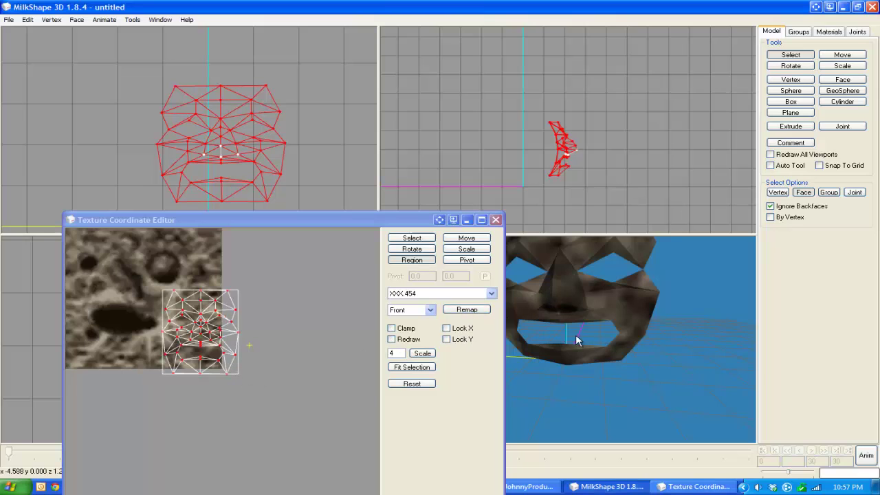
mouse_move(575, 334)
left_mouse_down()
mouse_move(579, 323)
mouse_move(556, 327)
mouse_move(582, 324)
mouse_move(585, 341)
left_mouse_up()
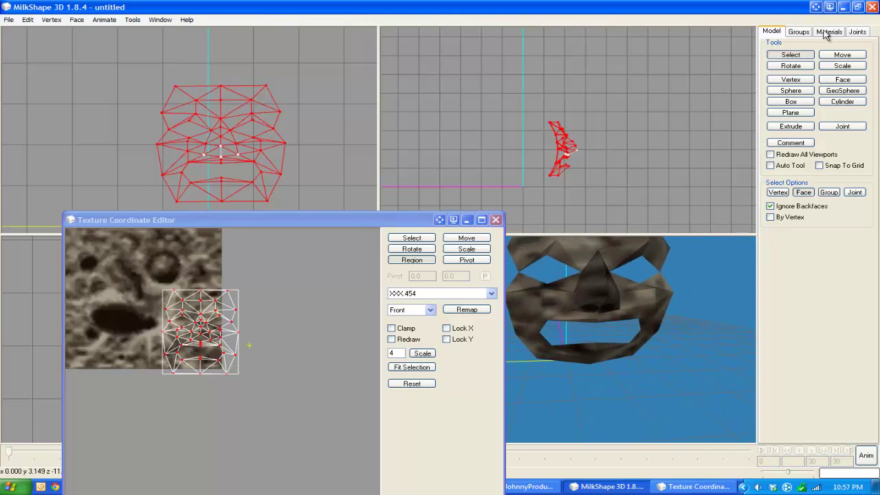
Unhide the two Body-material groups, XXX.455 and default
left_click(799, 32)
left_click(818, 44)
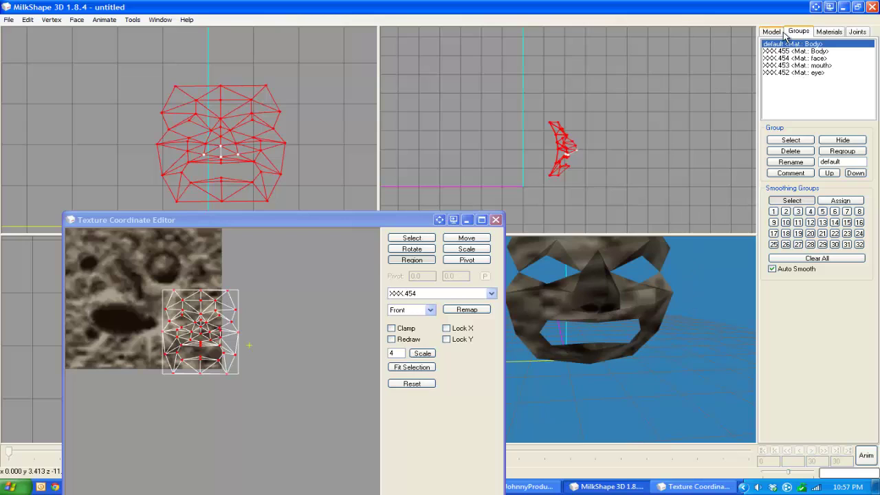
left_click(803, 53)
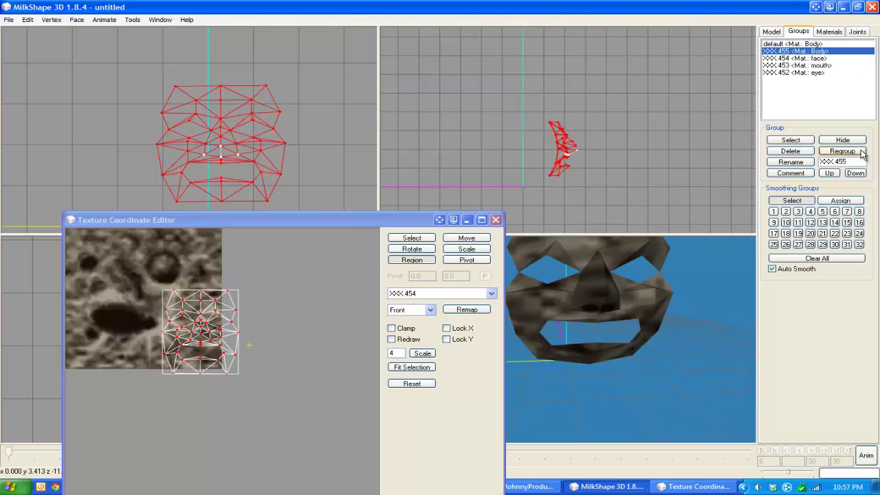
left_click(844, 140)
left_click(819, 44)
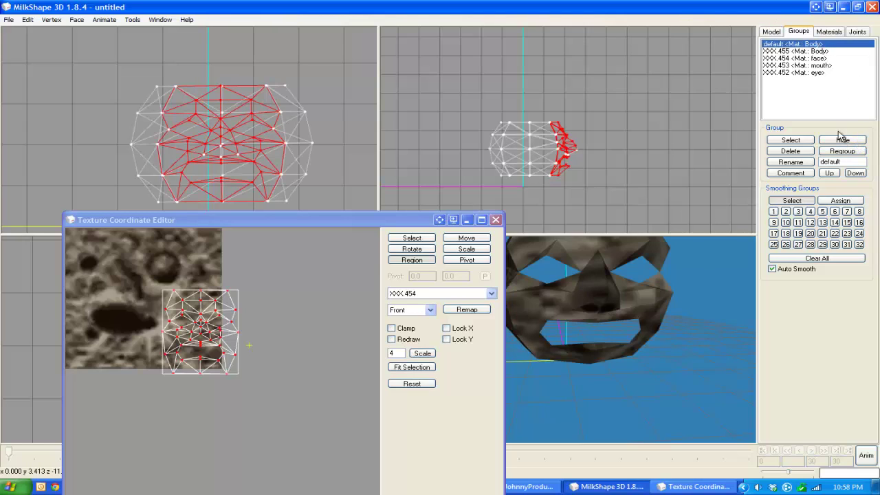
left_click(842, 140)
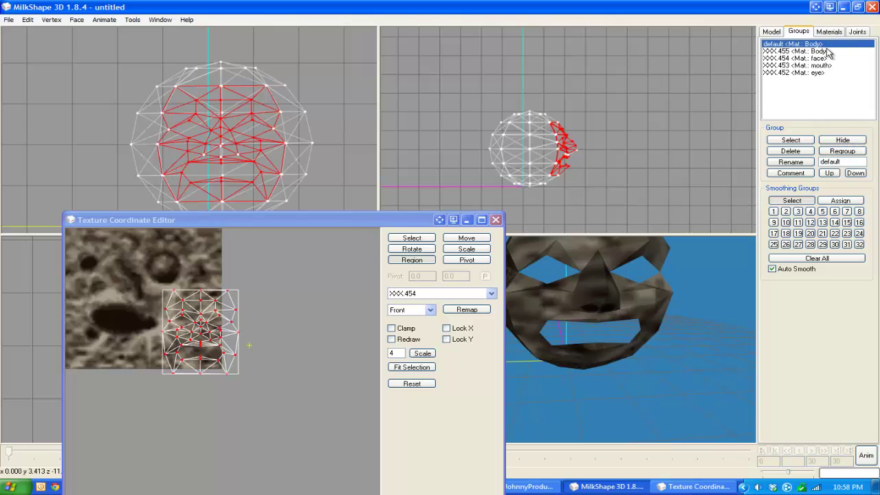
Select the head's two body groups using group selection and regroup them into a single group
left_click(771, 33)
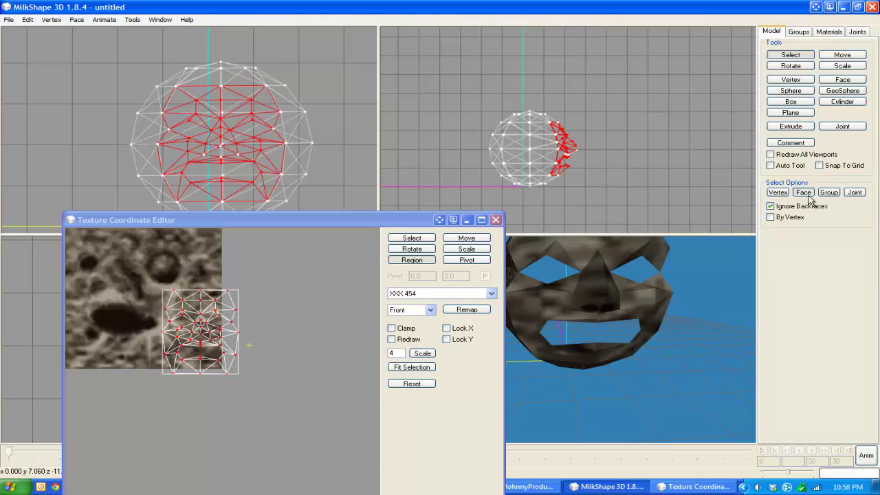
left_click(828, 193)
left_click_drag(494, 66, 538, 206)
left_click_drag(638, 288, 689, 290)
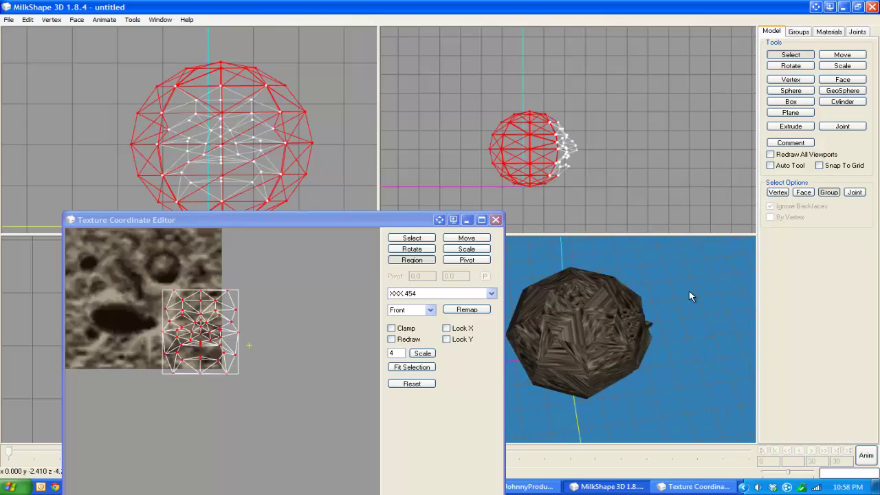
left_click(799, 32)
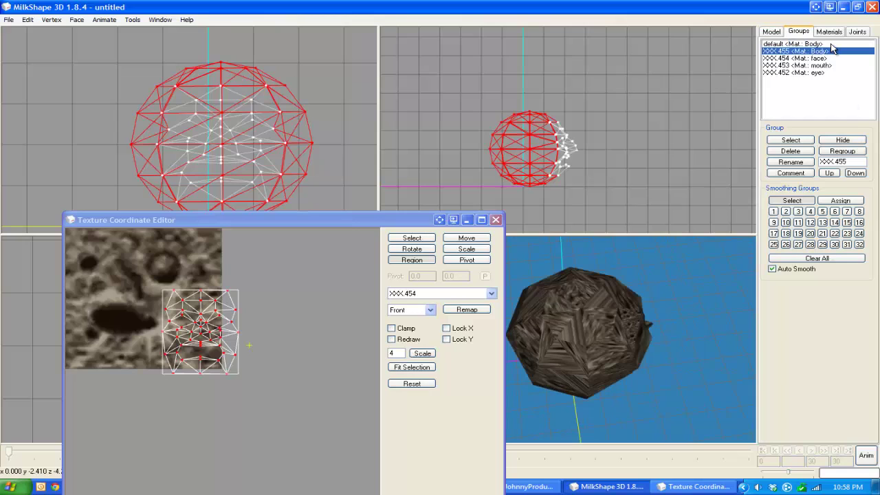
left_click(831, 44)
left_click(829, 45)
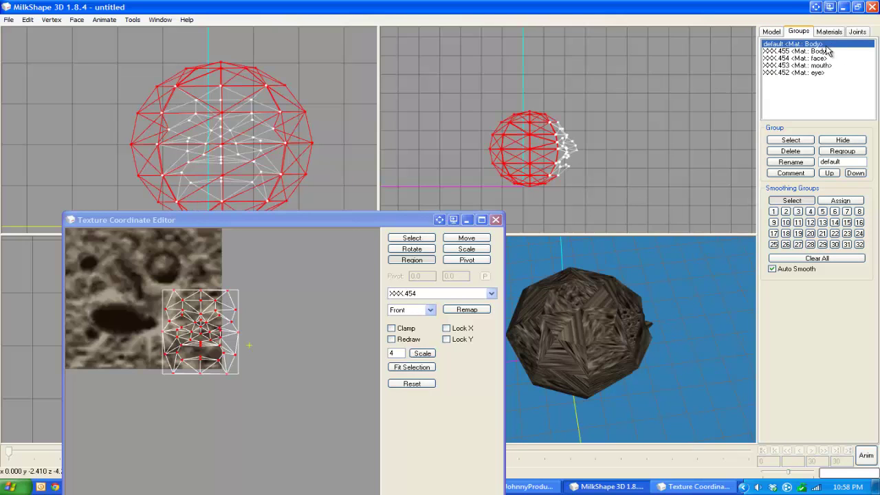
left_click(851, 151)
left_click_drag(652, 294, 539, 275)
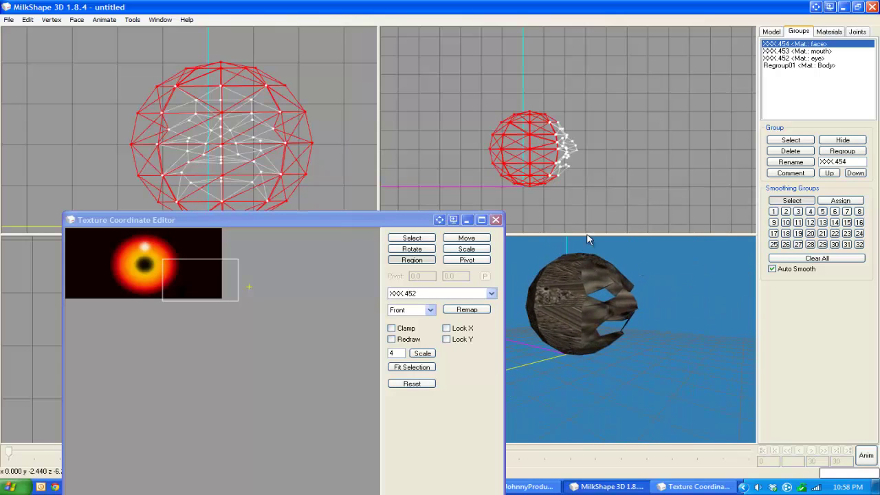
Select the Regroup01 body group and display its front-mapped coordinates on the body texture in the Texture Coordinate Editor
left_click(809, 65)
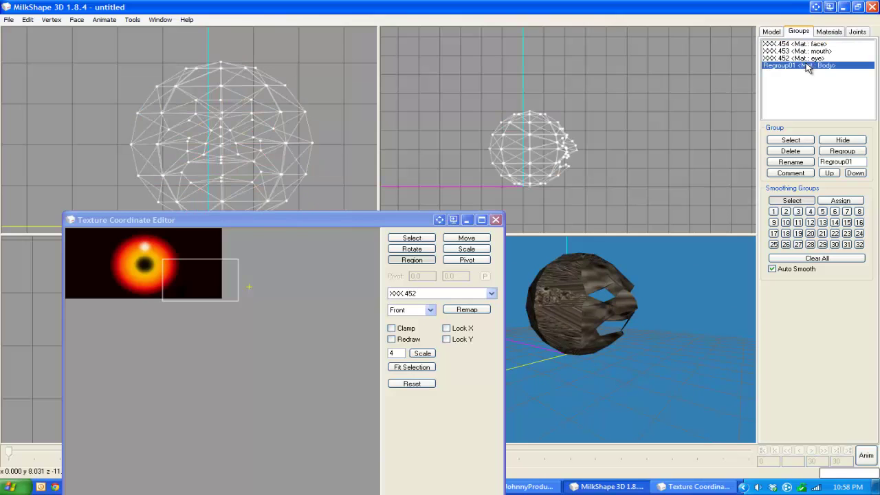
double_click(789, 67)
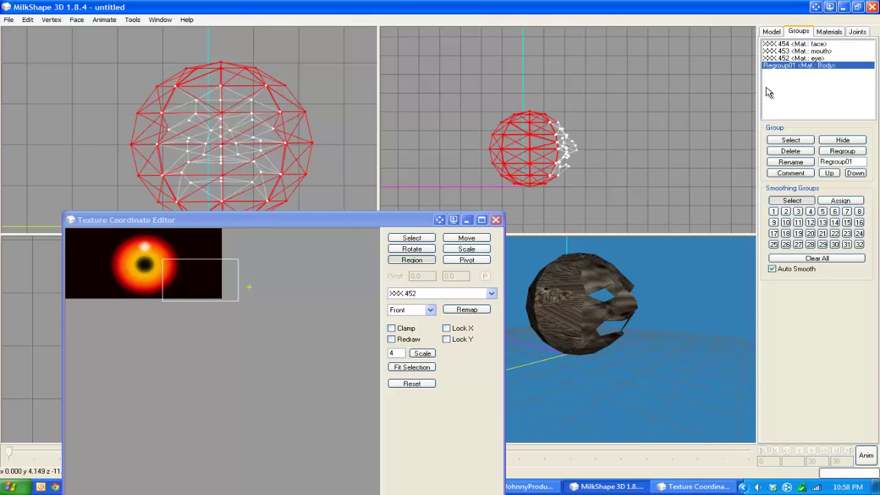
left_click(458, 297)
left_click(447, 303)
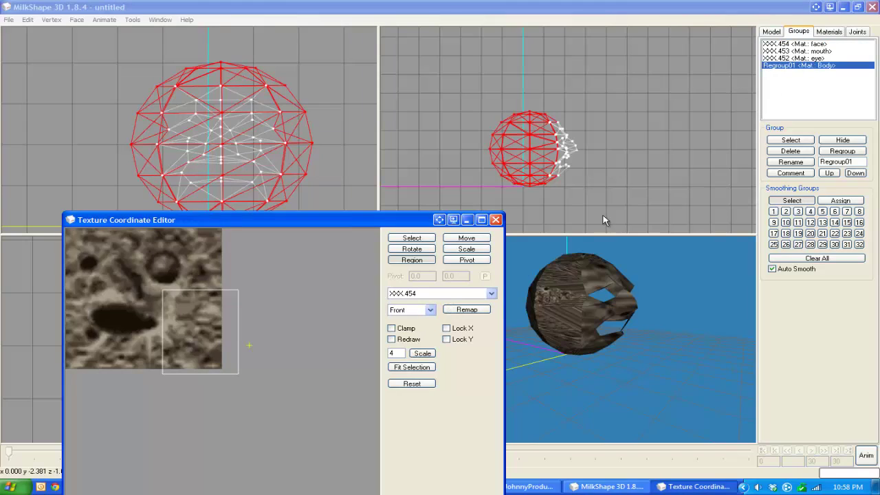
left_click(829, 32)
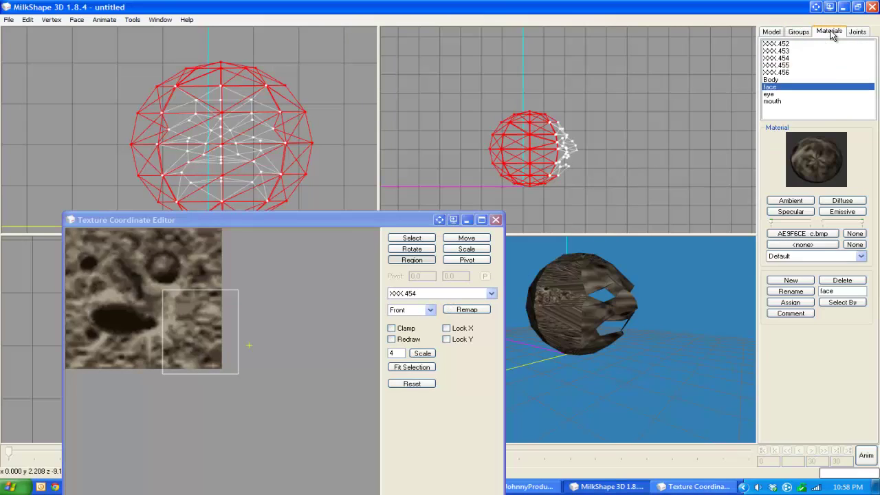
left_click(431, 296)
left_click(422, 311)
scroll(430, 313, "down", 2)
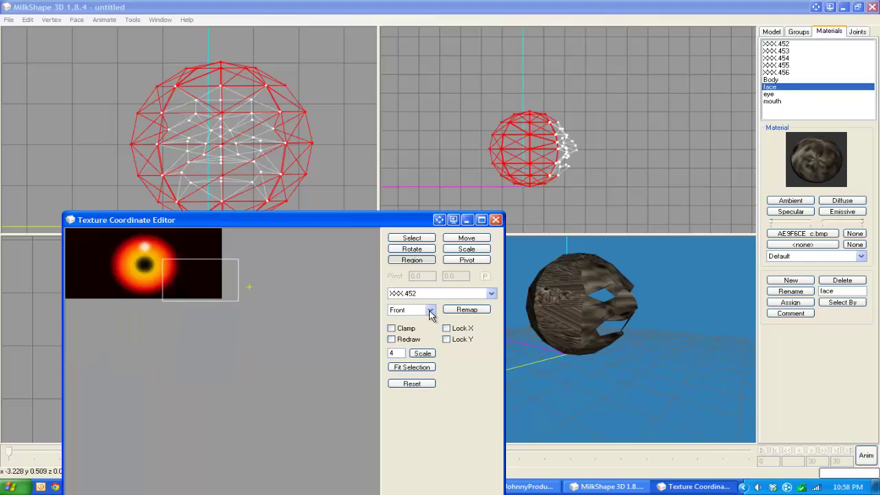
left_click(474, 311)
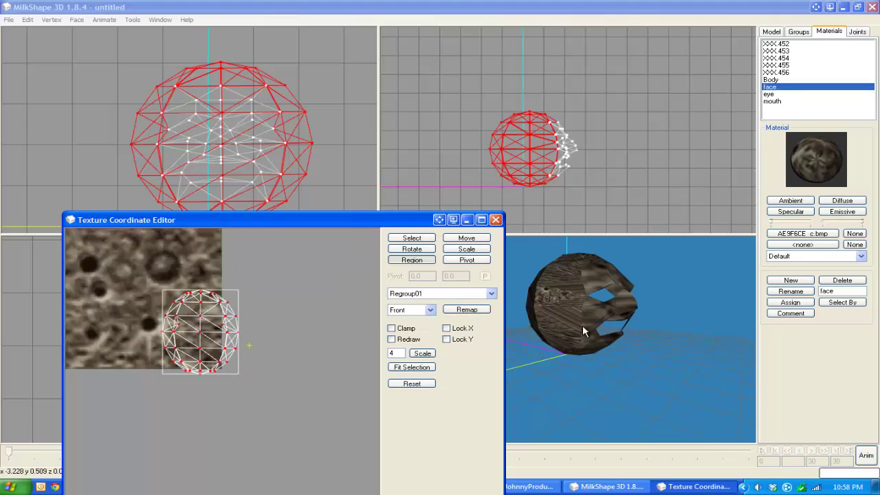
Try moving the body group's coordinates to the middle of the texture and check the head in the 3D view
left_click(466, 238)
left_click_drag(189, 335, 129, 295)
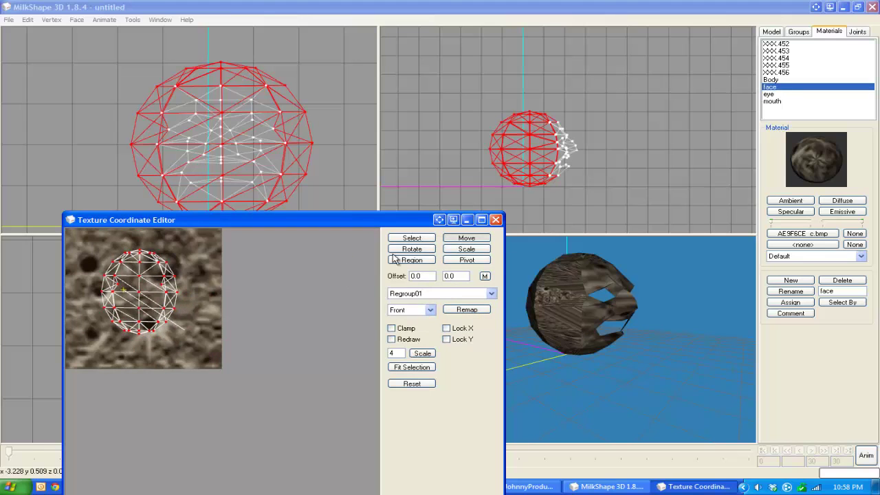
left_click_drag(577, 296, 602, 302)
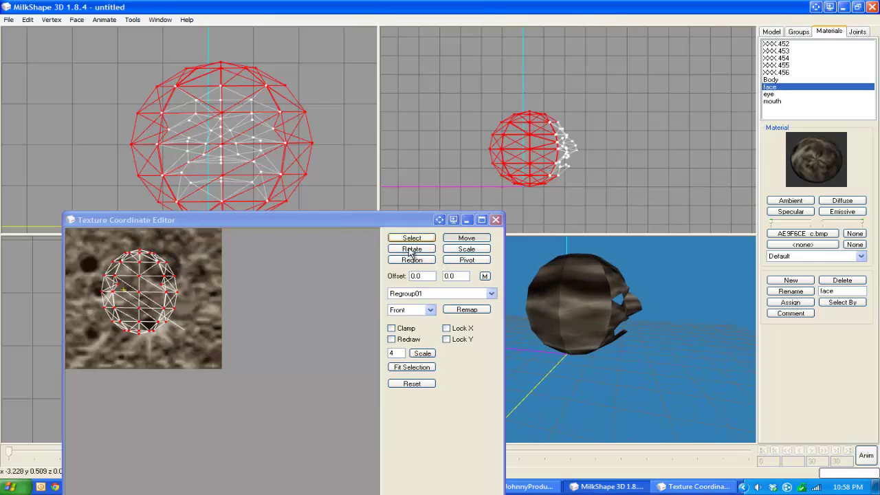
Remap the body group's coordinates to a region about twice the texture's width, extending it slightly below the texture's lower edge
left_click(412, 259)
left_click_drag(69, 233, 430, 364)
left_click(476, 306)
left_click_drag(576, 312, 460, 329)
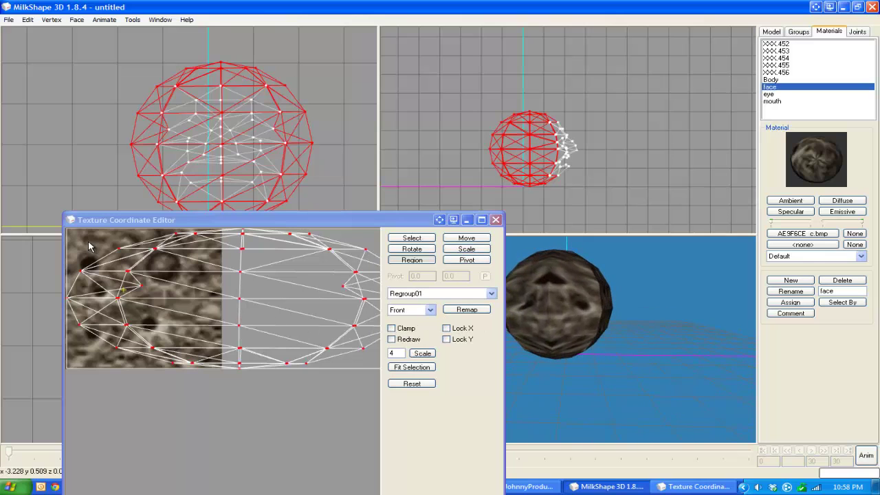
left_click_drag(71, 235, 410, 402)
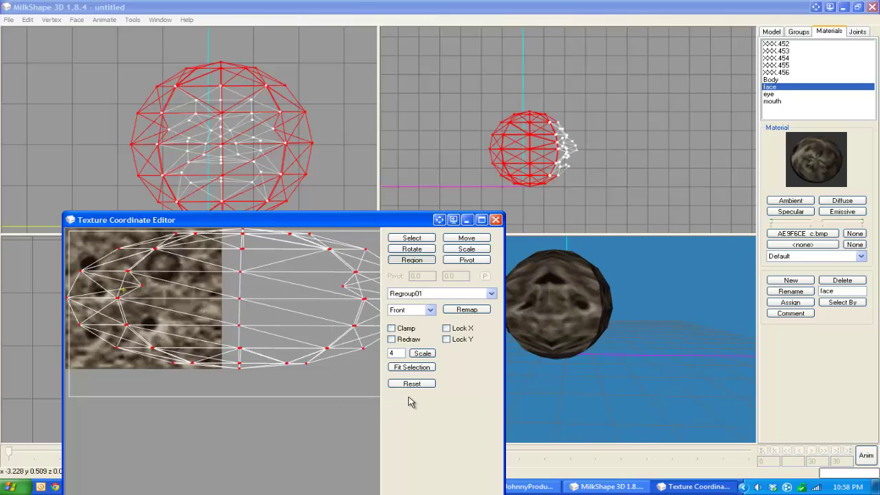
left_click(470, 315)
left_click_drag(575, 327, 401, 323)
left_click_drag(522, 310, 592, 323)
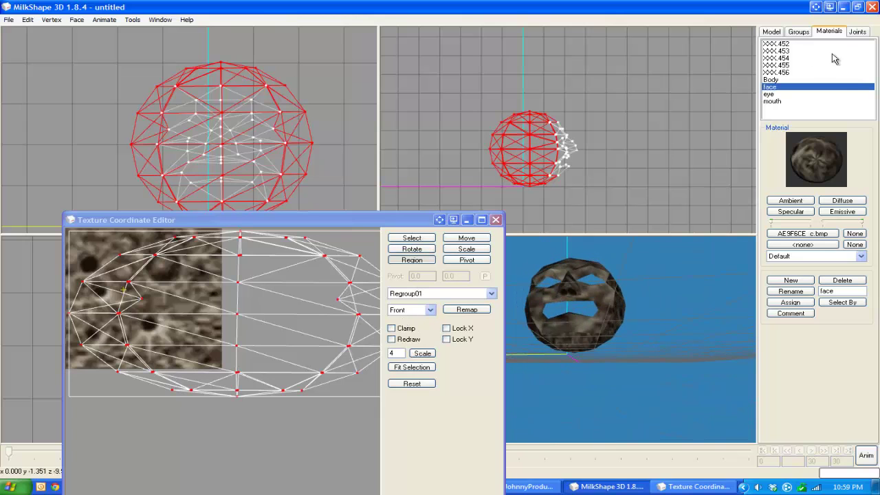
Close the Texture Coordinate Editor and unhide the eye group XXX.452 and the mouth group XXX.453
left_click(497, 219)
left_click(784, 94)
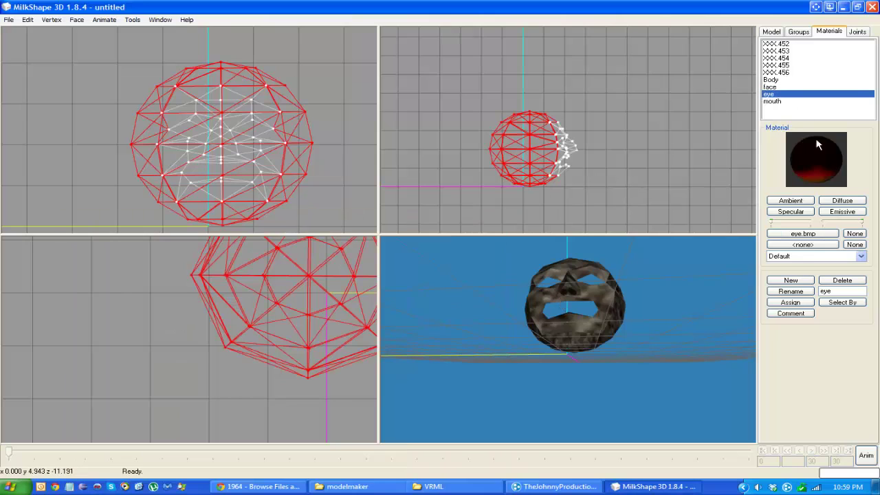
left_click(800, 32)
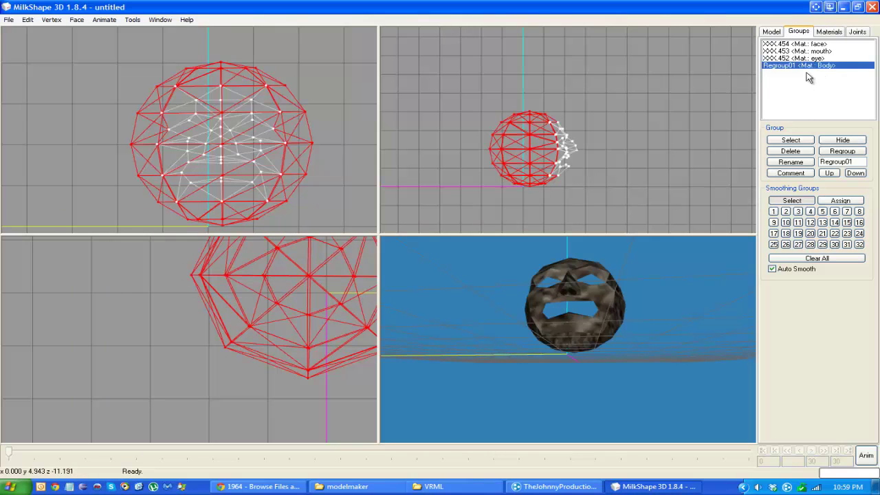
left_click(822, 59)
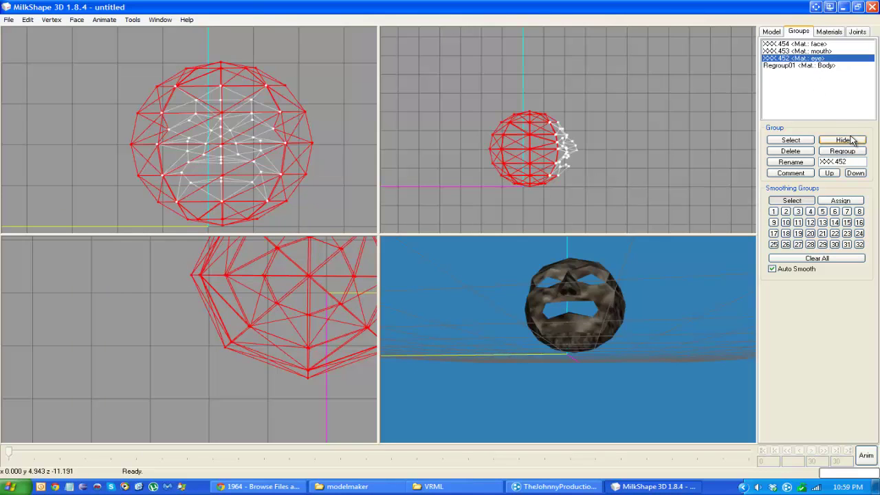
left_click(852, 141)
left_click(829, 52)
left_click(842, 139)
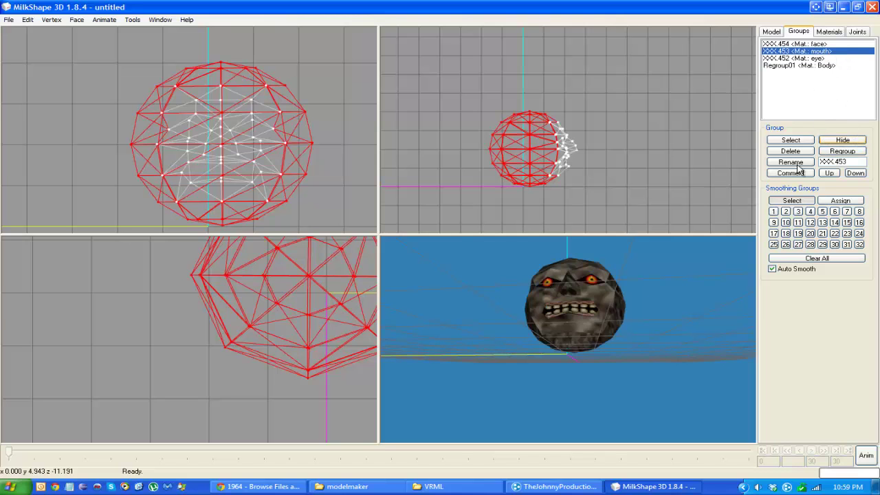
Examine the fully textured moon head from several angles in the 3D view
left_click_drag(653, 311, 723, 219)
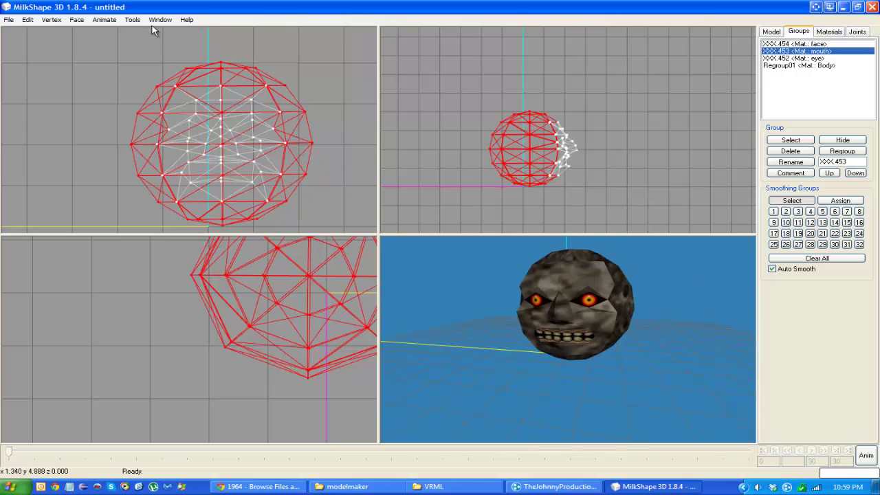
left_click_drag(510, 295, 541, 268)
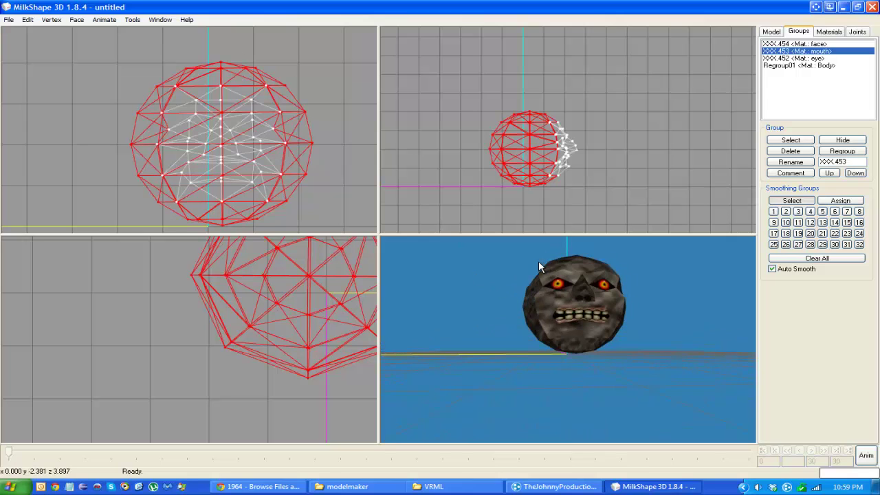
left_click_drag(528, 273, 649, 301)
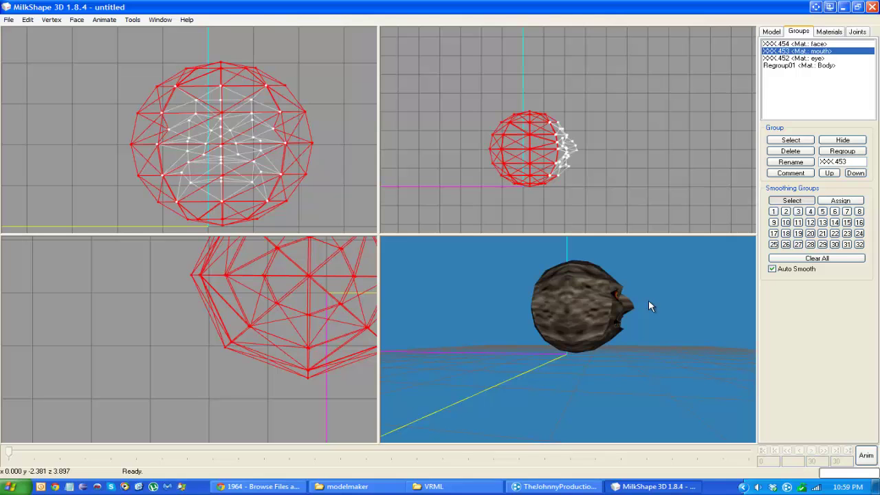
mouse_move(649, 301)
left_mouse_down()
mouse_move(536, 313)
mouse_move(448, 304)
mouse_move(548, 323)
mouse_move(550, 309)
mouse_move(675, 309)
mouse_move(416, 321)
mouse_move(414, 337)
mouse_move(541, 323)
left_mouse_up()
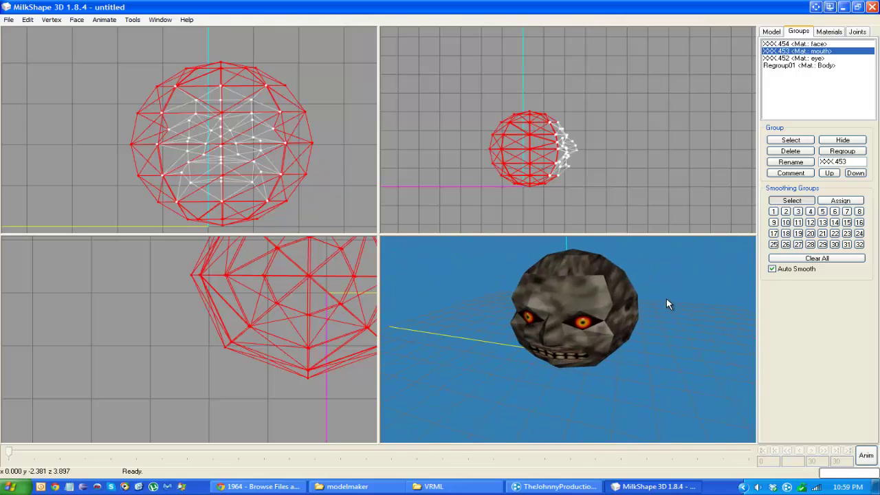
left_click_drag(666, 300, 470, 300)
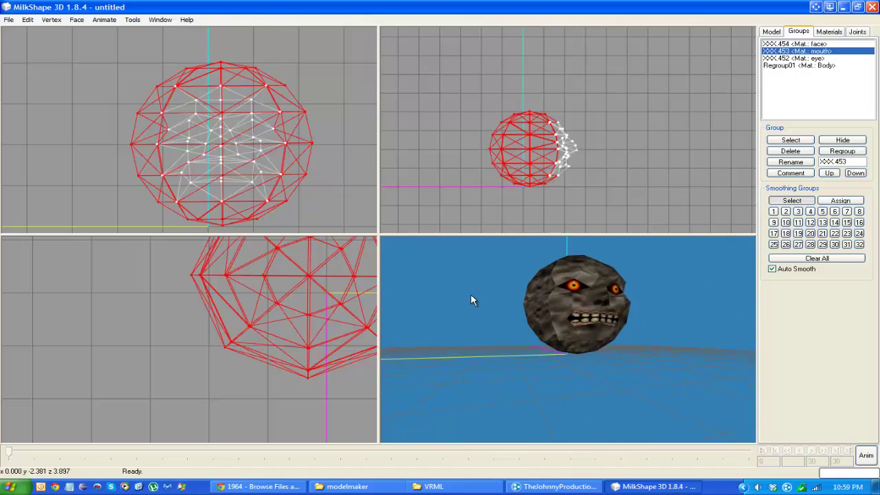